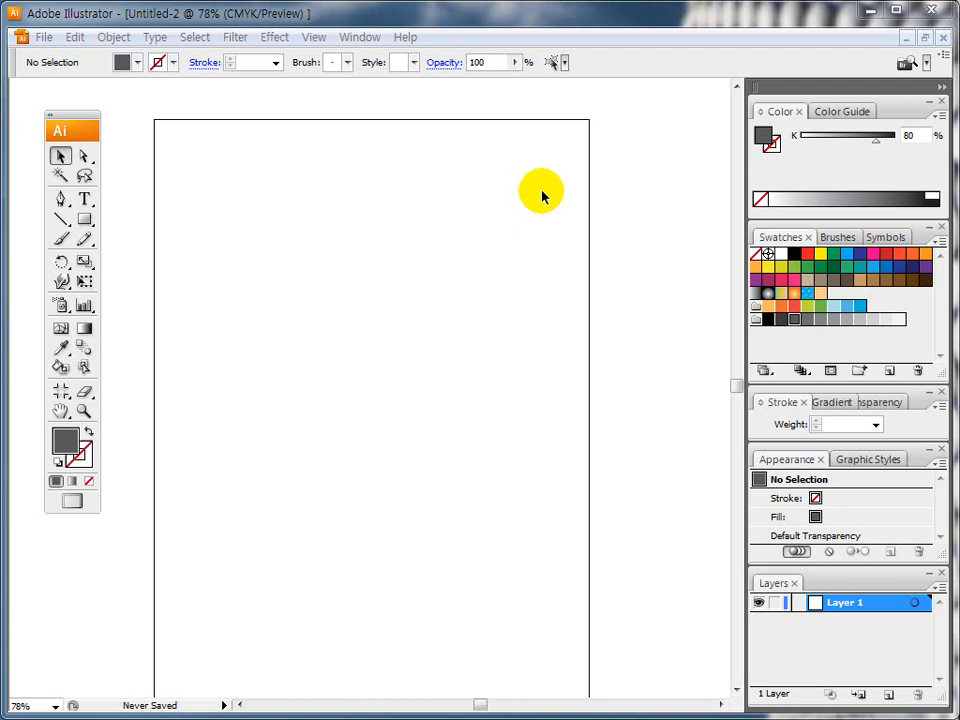
{"action": "left_click_drag", "start_coordinate": [60, 281], "coordinate": [204, 354]}
{"action": "left_click_drag", "start_coordinate": [154, 285], "coordinate": [209, 207]}
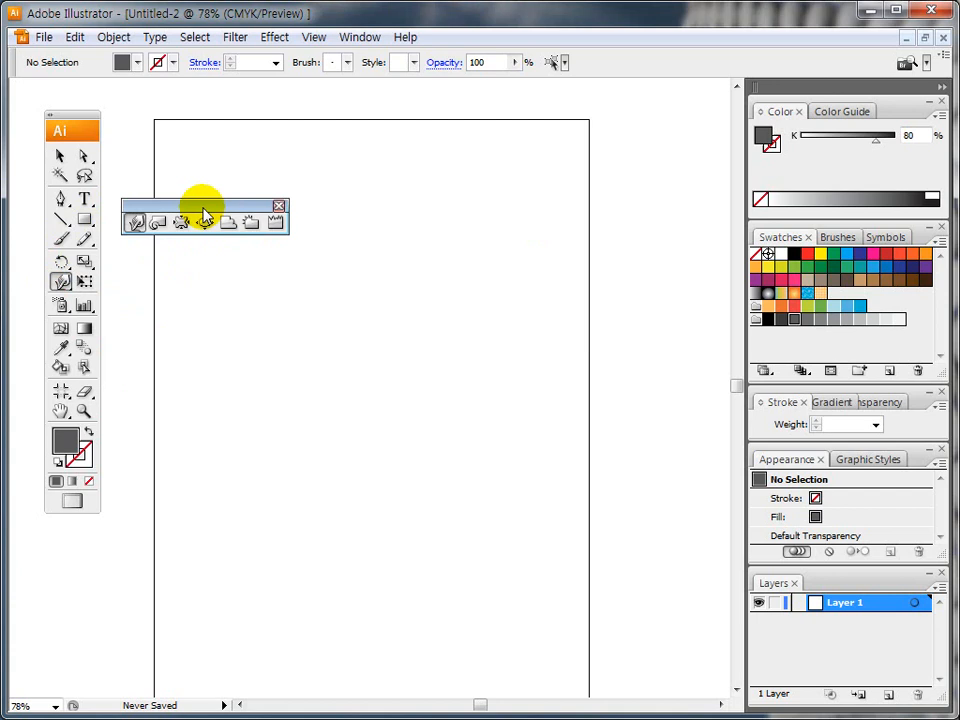
{"action": "left_click", "coordinate": [278, 206]}
{"action": "left_click", "coordinate": [113, 40]}
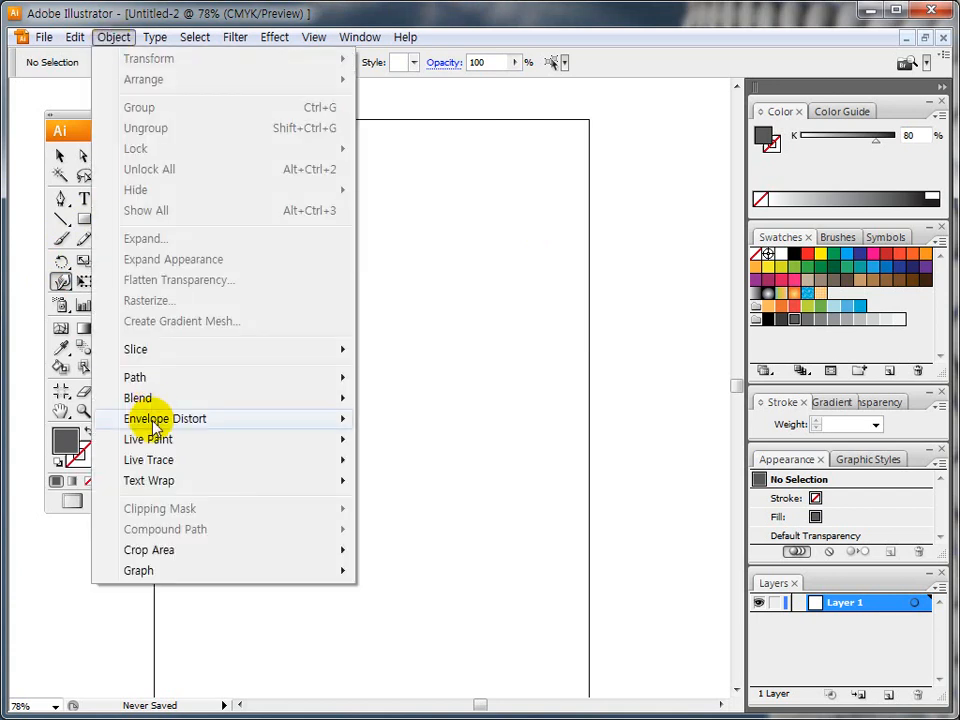
{"action": "mouse_move", "coordinate": [155, 418]}
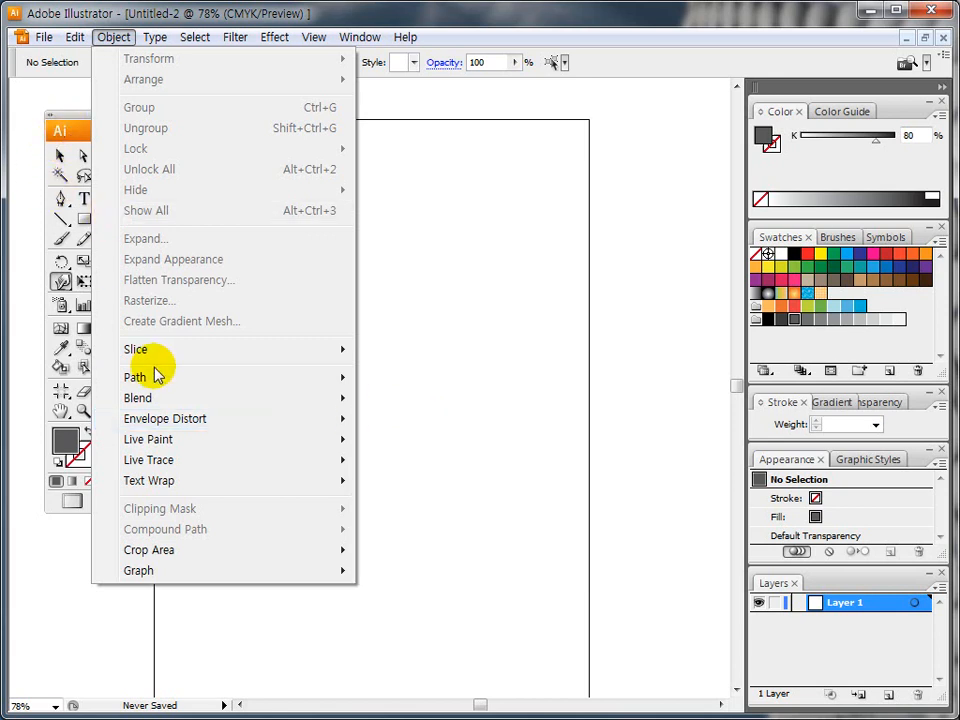
{"action": "left_click", "coordinate": [61, 156]}
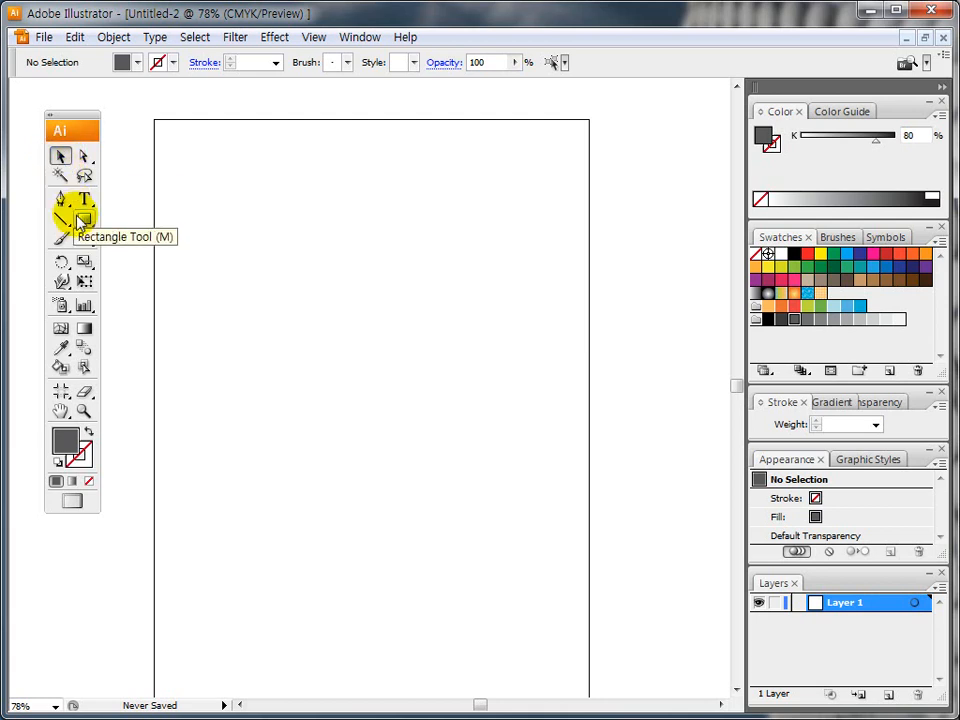
Step: Draw a thin, tall vertical rounded rectangle near the page's left edge as a flagpole and fill it black
{"action": "left_click_drag", "start_coordinate": [83, 219], "coordinate": [143, 247]}
{"action": "left_click_drag", "start_coordinate": [186, 206], "coordinate": [190, 588]}
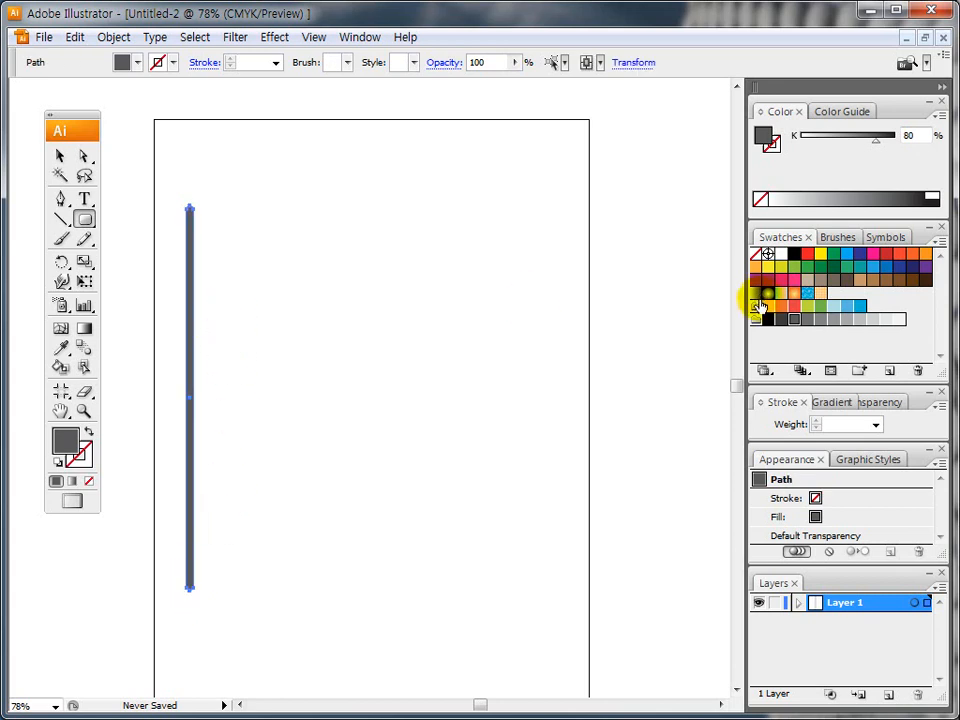
{"action": "left_click", "coordinate": [769, 320]}
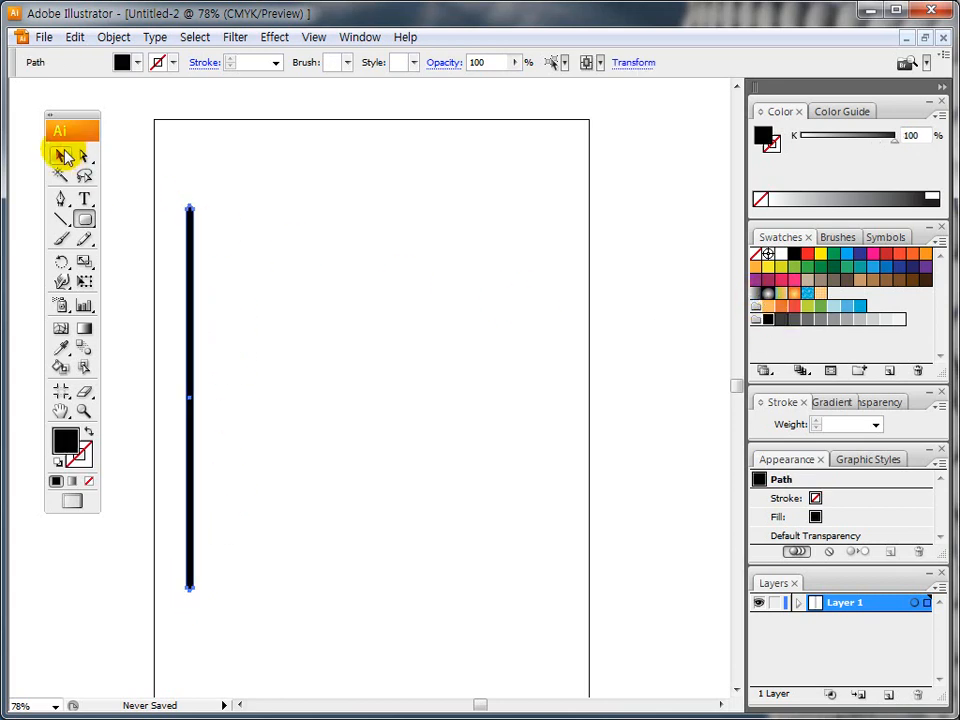
{"action": "key", "text": "n"}
{"action": "mouse_move", "coordinate": [189, 210]}
{"action": "left_mouse_down"}
{"action": "mouse_move", "coordinate": [192, 409]}
{"action": "mouse_move", "coordinate": [217, 392]}
{"action": "mouse_move", "coordinate": [408, 411]}
{"action": "mouse_move", "coordinate": [583, 347]}
{"action": "mouse_move", "coordinate": [546, 367]}
{"action": "mouse_move", "coordinate": [358, 327]}
{"action": "mouse_move", "coordinate": [192, 203]}
{"action": "left_mouse_up"}
{"action": "key", "text": "ctrl+z"}
Step: Draw a closed, wavy pennant with the Pen tool, running from the upper half of the pole to a pointed tip near the page's right edge
{"action": "left_click", "coordinate": [61, 200]}
{"action": "left_click", "coordinate": [60, 156]}
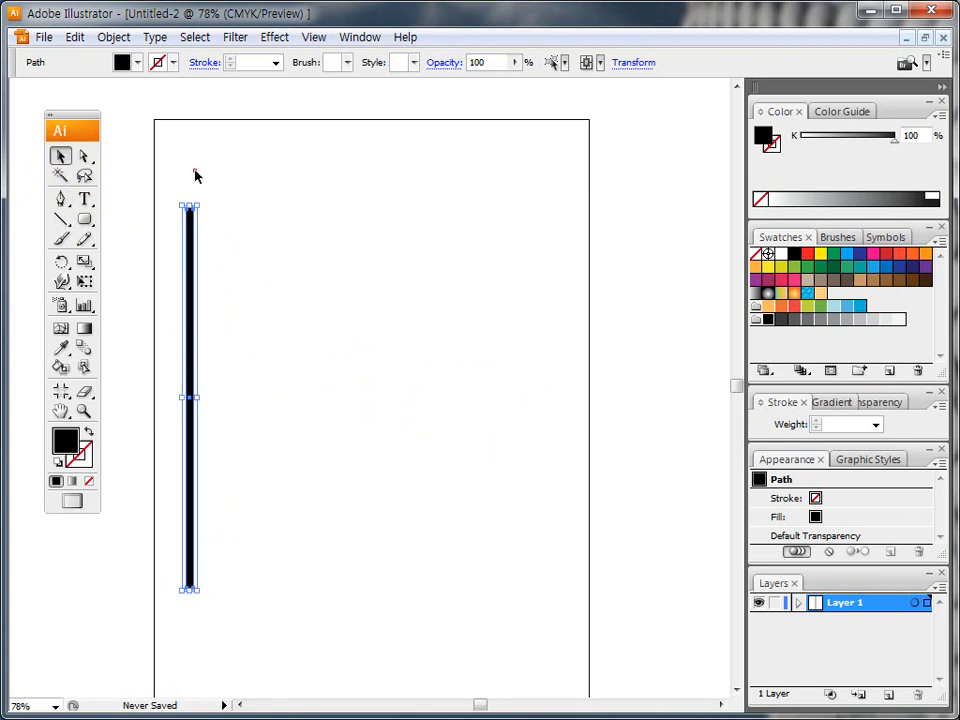
{"action": "left_click", "coordinate": [194, 170]}
{"action": "left_click", "coordinate": [63, 199]}
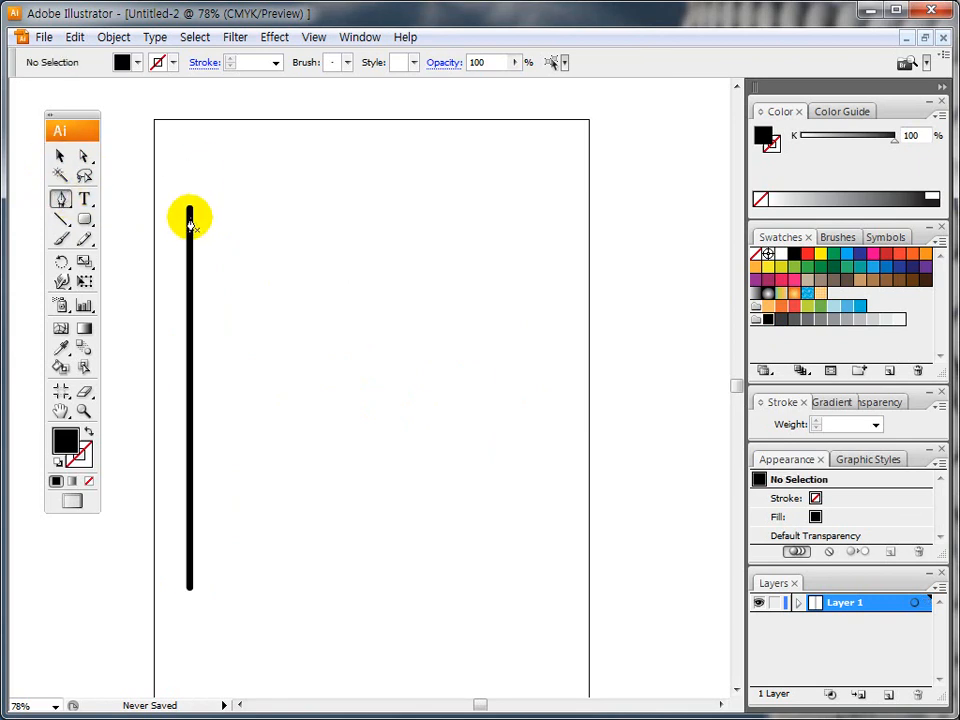
{"action": "left_click", "coordinate": [190, 215]}
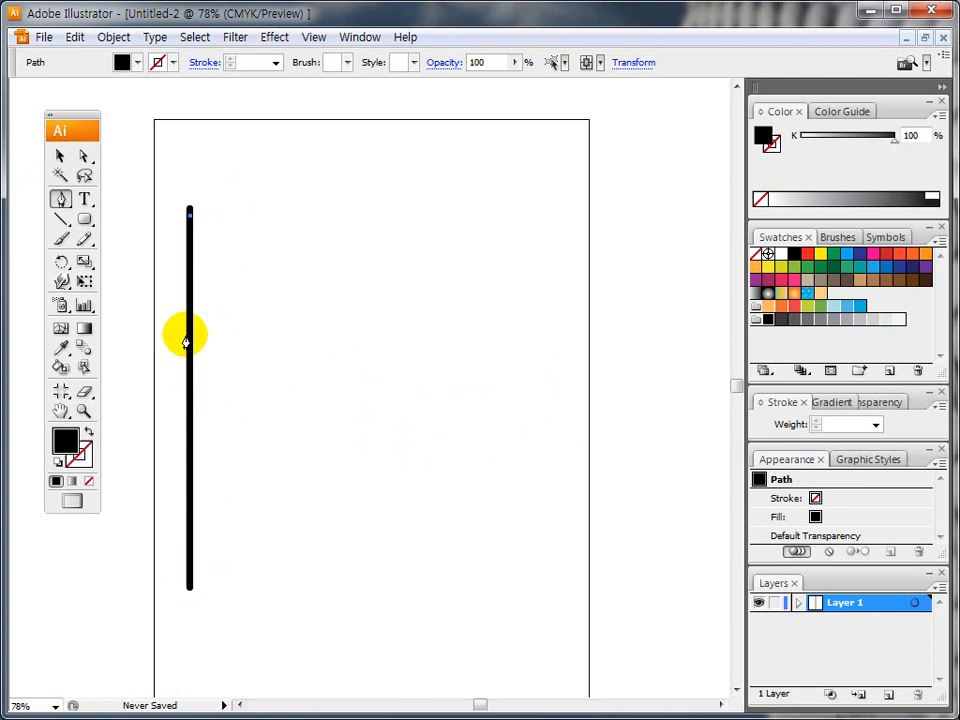
{"action": "left_click", "coordinate": [189, 392]}
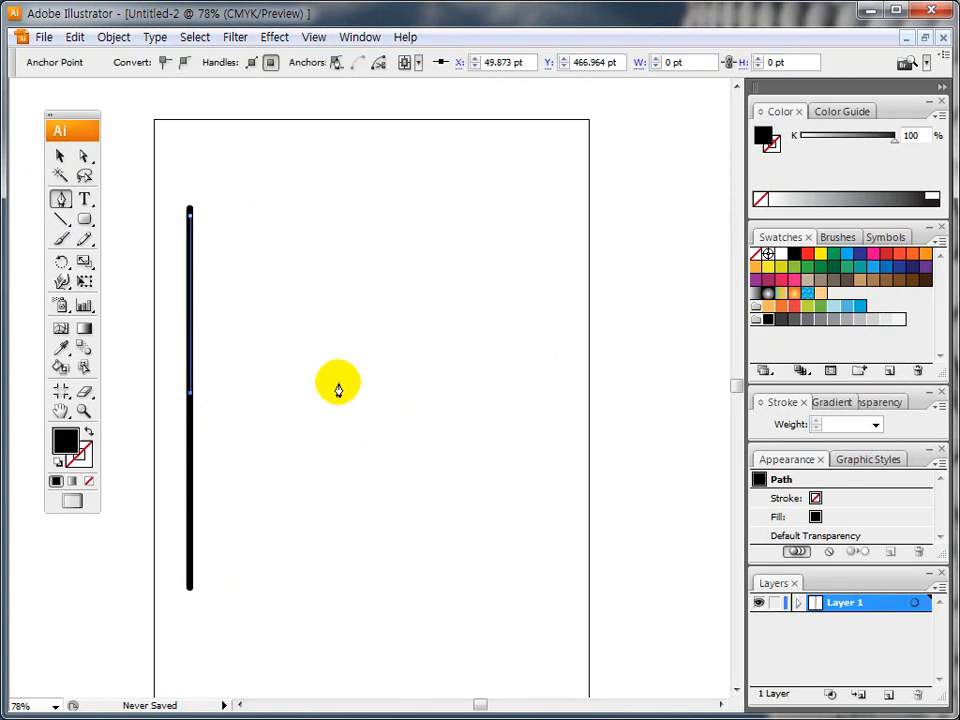
{"action": "left_click_drag", "start_coordinate": [376, 385], "coordinate": [490, 428]}
{"action": "left_click_drag", "start_coordinate": [597, 304], "coordinate": [621, 279]}
{"action": "left_click", "coordinate": [597, 305]}
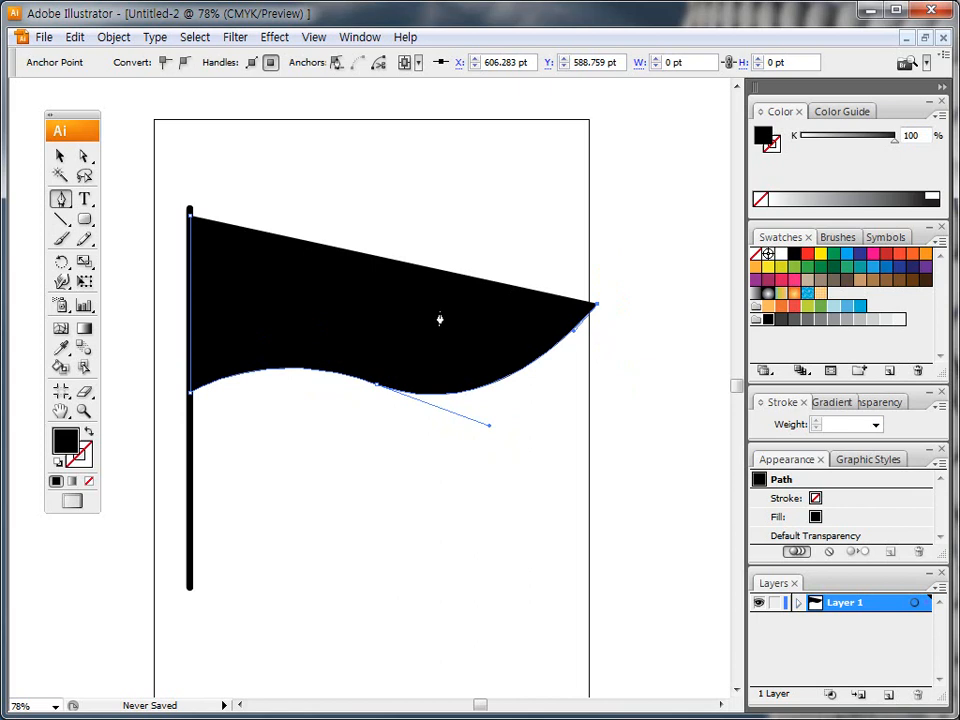
{"action": "left_click_drag", "start_coordinate": [407, 299], "coordinate": [336, 265]}
{"action": "left_click_drag", "start_coordinate": [190, 213], "coordinate": [146, 229]}
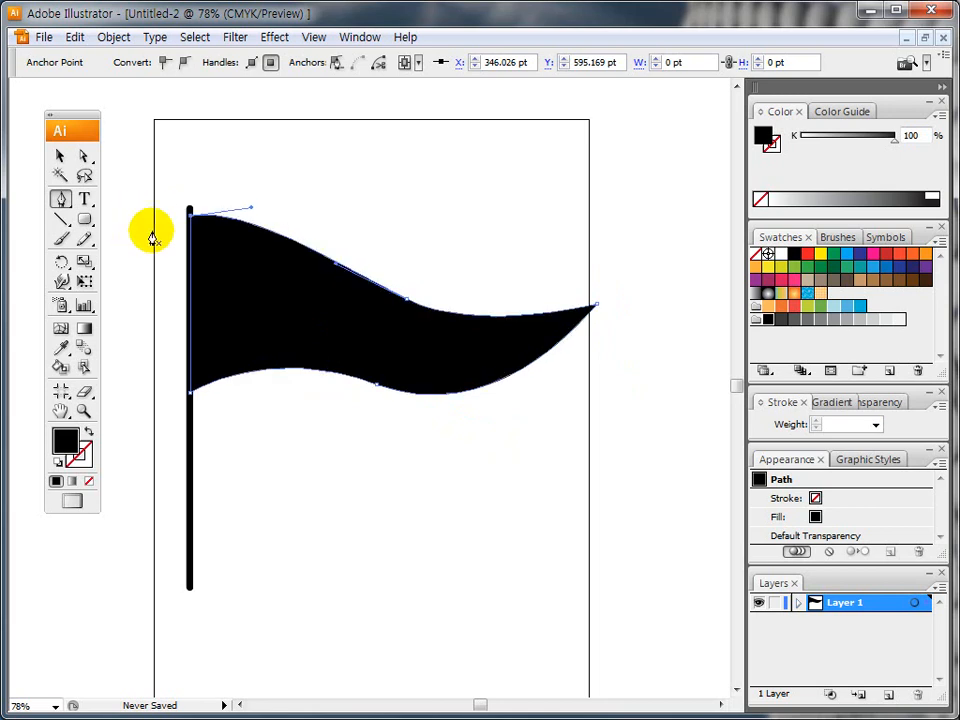
{"action": "left_click", "coordinate": [60, 158]}
{"action": "left_click", "coordinate": [242, 150]}
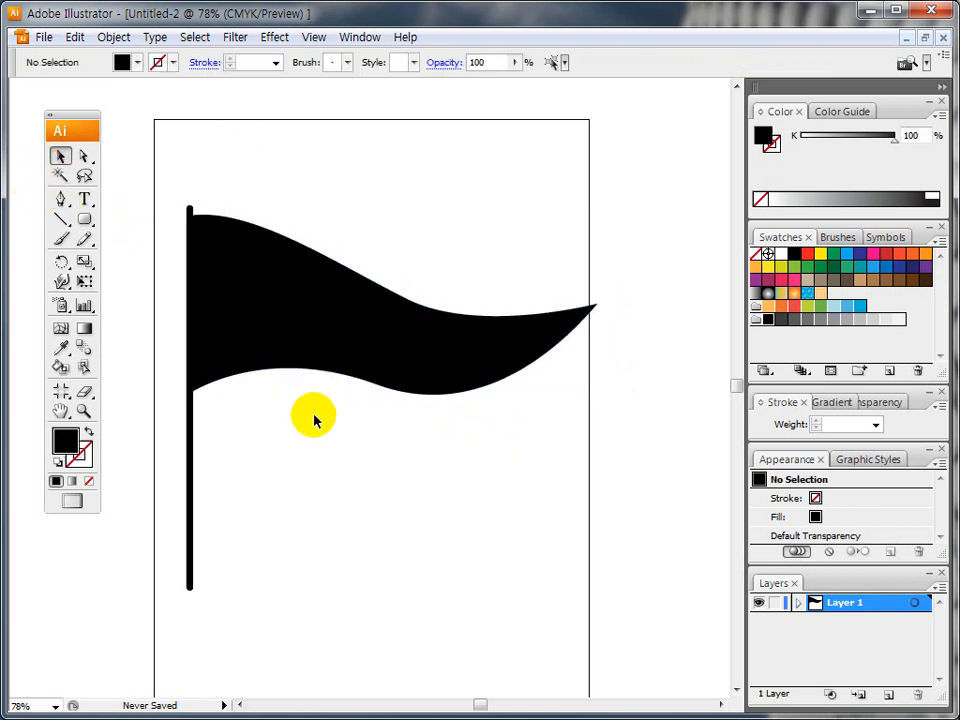
Step: Move the flag's lower middle anchor slightly down and pull the tip anchor inside the page
{"action": "left_click", "coordinate": [84, 156]}
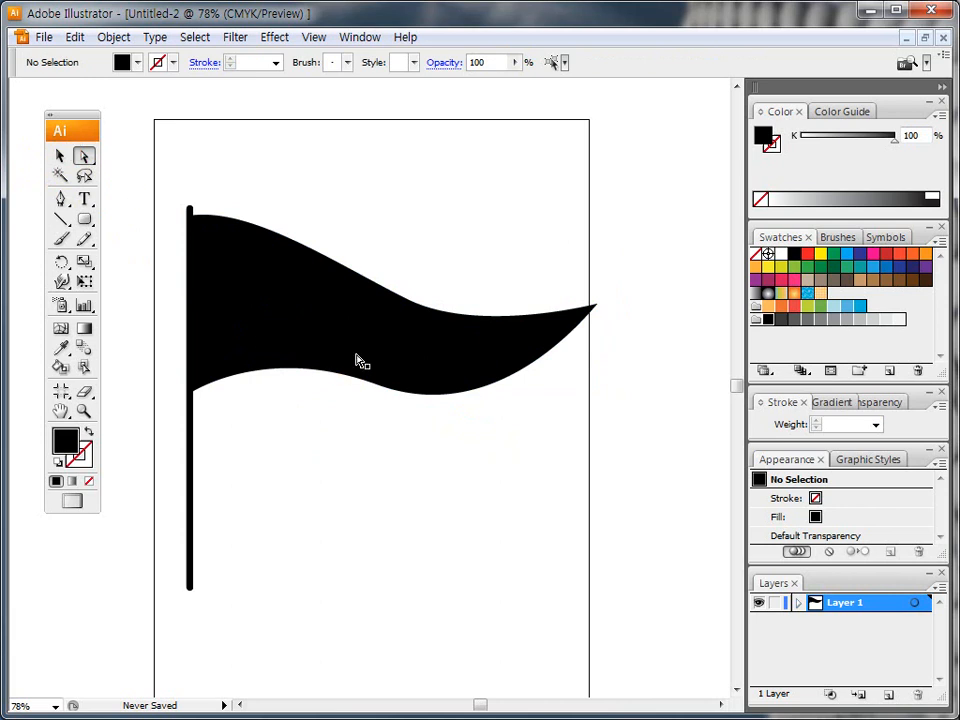
{"action": "left_click", "coordinate": [360, 345]}
{"action": "left_click", "coordinate": [369, 398]}
{"action": "left_click", "coordinate": [375, 387]}
{"action": "left_click_drag", "start_coordinate": [371, 391], "coordinate": [371, 391]}
{"action": "left_click_drag", "start_coordinate": [597, 304], "coordinate": [576, 318]}
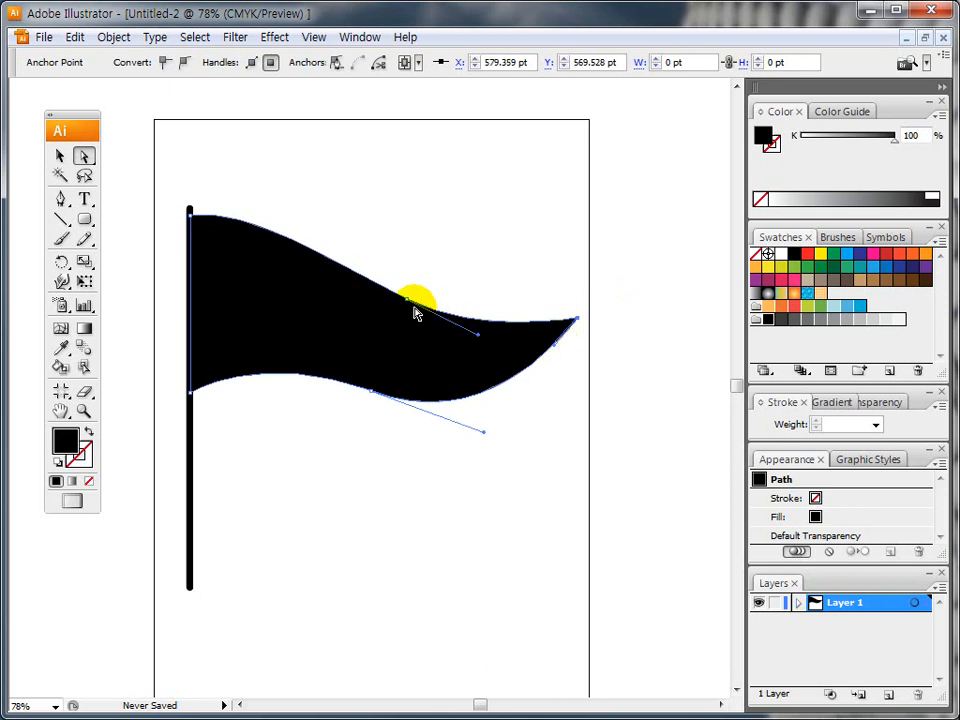
Step: Raise the flag's upper middle anchor, lower its bottom corner along the pole, and adjust the lower edge's curve to match
{"action": "left_click", "coordinate": [401, 287]}
{"action": "mouse_move", "coordinate": [401, 287]}
{"action": "left_mouse_down"}
{"action": "mouse_move", "coordinate": [404, 274]}
{"action": "mouse_move", "coordinate": [405, 290]}
{"action": "left_mouse_up"}
{"action": "left_click_drag", "start_coordinate": [190, 392], "coordinate": [190, 412]}
{"action": "left_click_drag", "start_coordinate": [372, 391], "coordinate": [368, 399]}
{"action": "left_click_drag", "start_coordinate": [478, 444], "coordinate": [482, 429]}
{"action": "left_click", "coordinate": [466, 469]}
{"action": "left_click", "coordinate": [60, 156]}
{"action": "left_click", "coordinate": [246, 146]}
Step: Fill the flag with the yellow-green swatch (C 20, M 0, Y 100, K 0)
{"action": "left_click", "coordinate": [289, 282]}
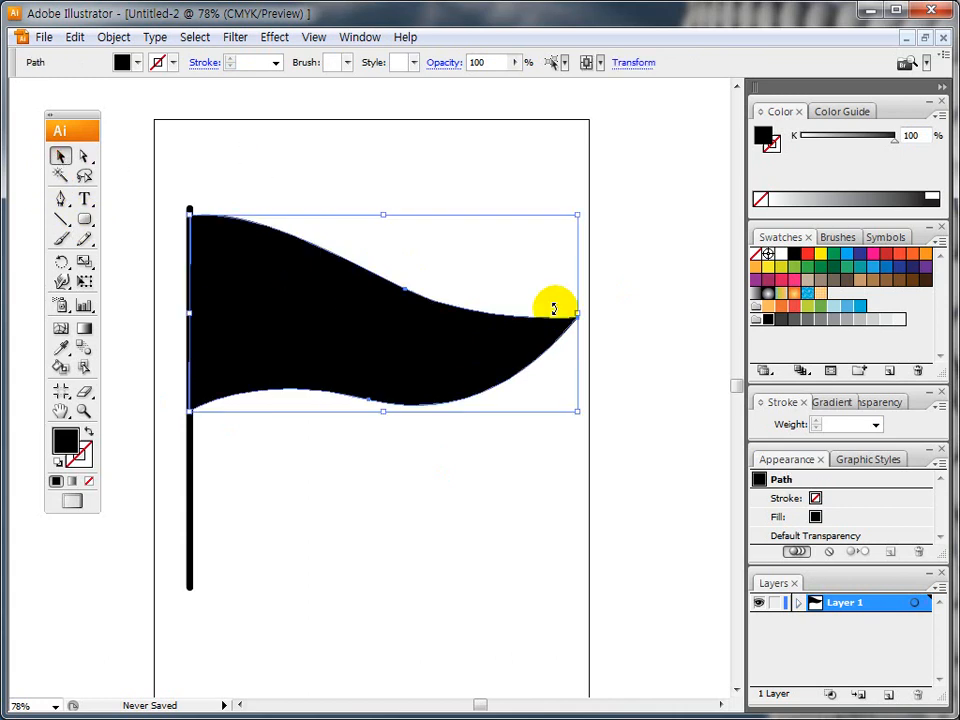
{"action": "left_click", "coordinate": [781, 267]}
{"action": "left_click", "coordinate": [433, 228]}
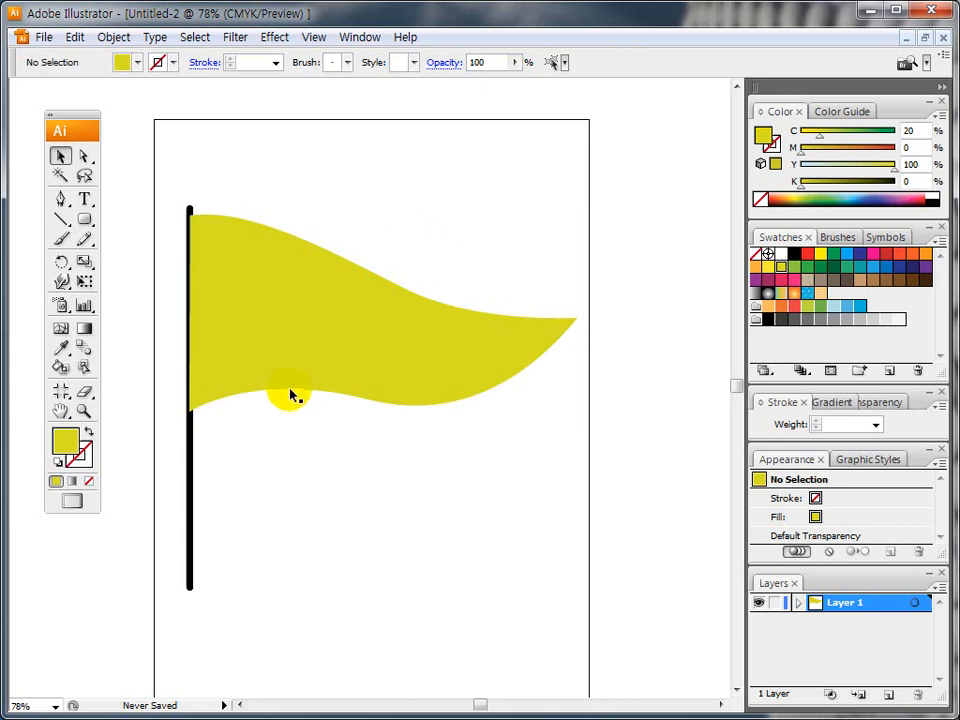
{"action": "left_click", "coordinate": [84, 156]}
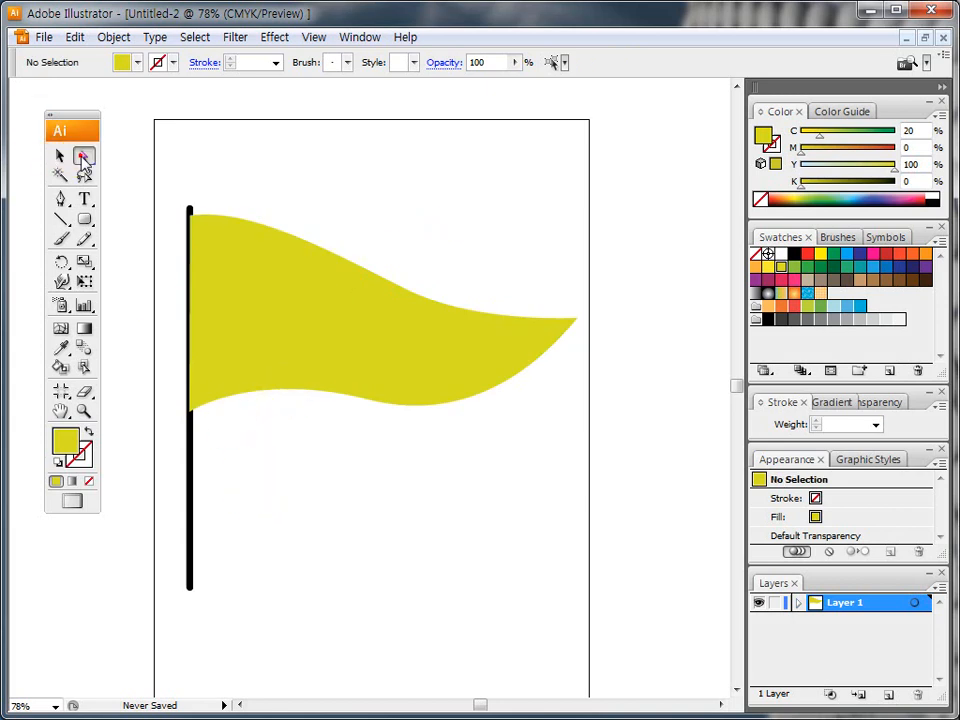
{"action": "left_click", "coordinate": [190, 412]}
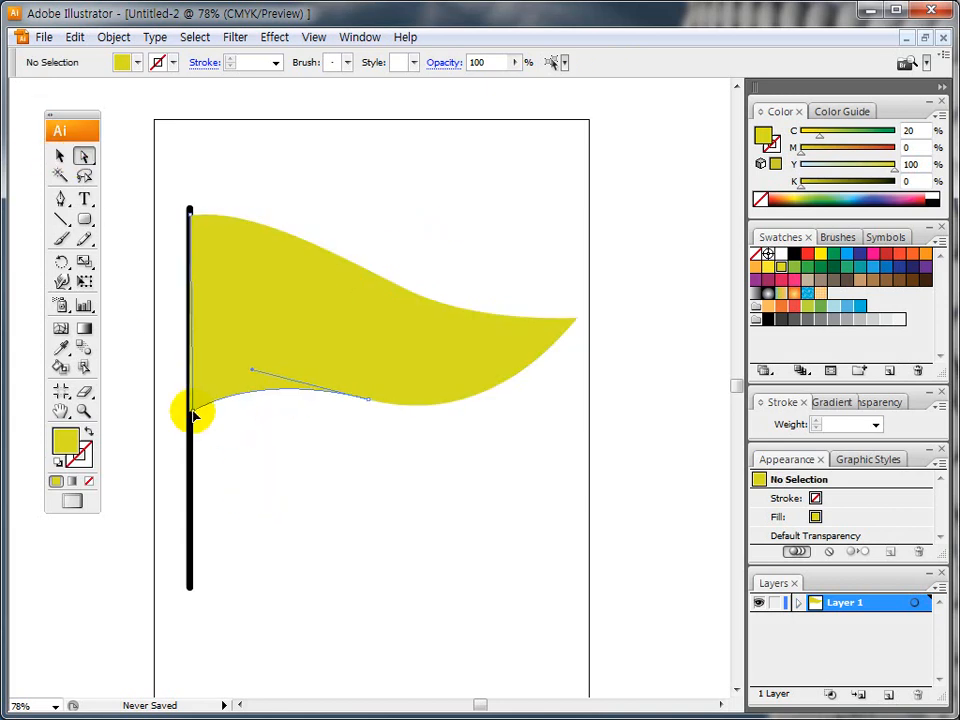
{"action": "left_click", "coordinate": [242, 440]}
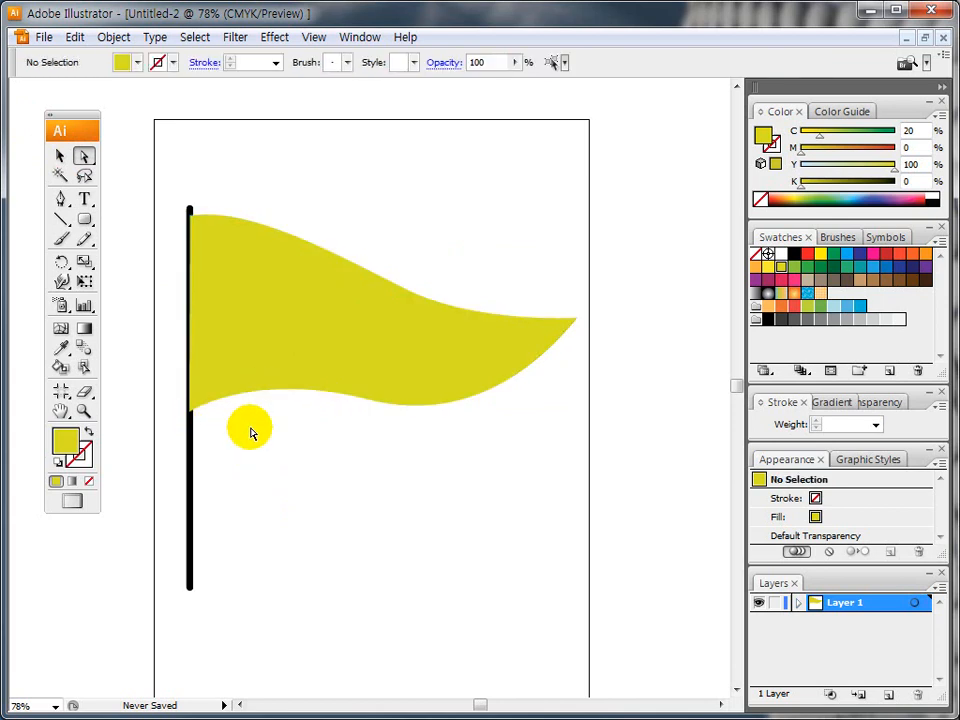
{"action": "left_click", "coordinate": [60, 156]}
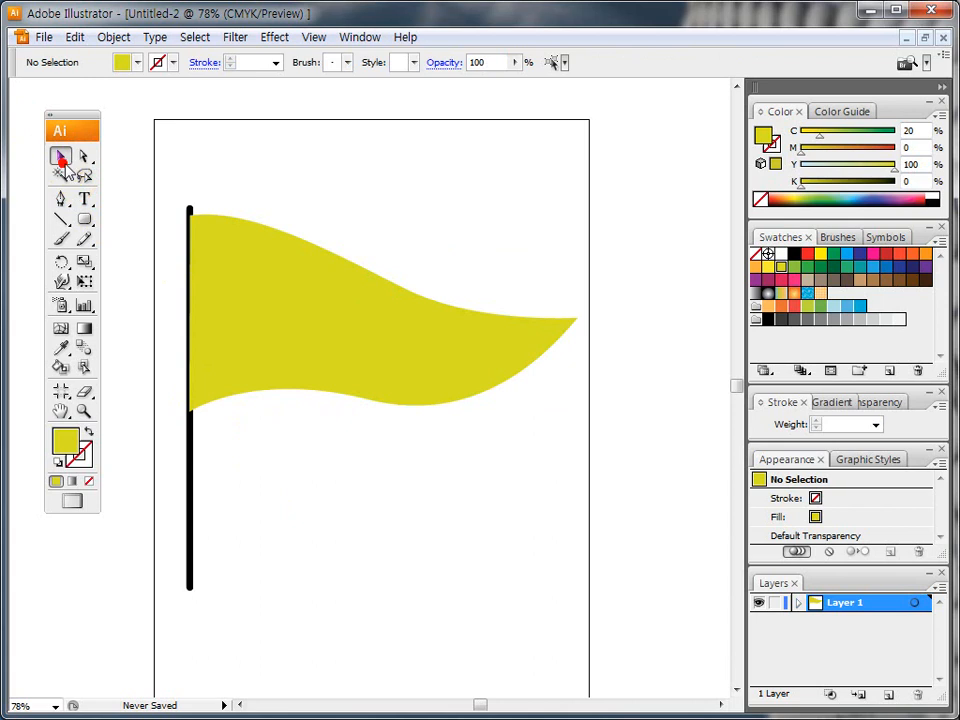
Step: Start a text object below the flag beside the pole's lower end and set its font size to 36 pt
{"action": "left_click", "coordinate": [84, 199]}
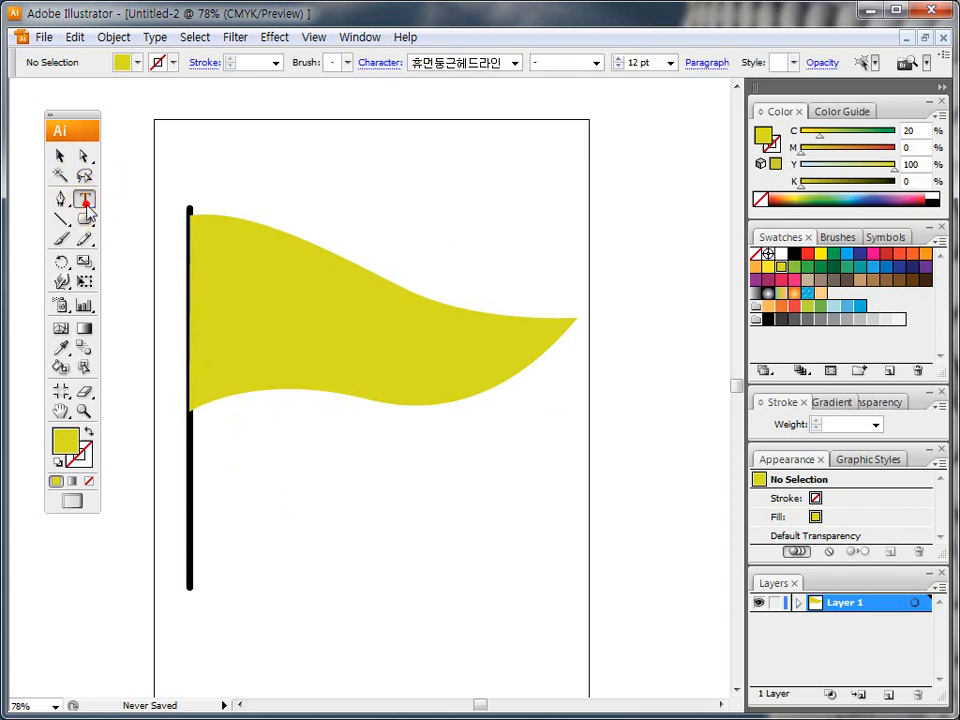
{"action": "left_click", "coordinate": [262, 544]}
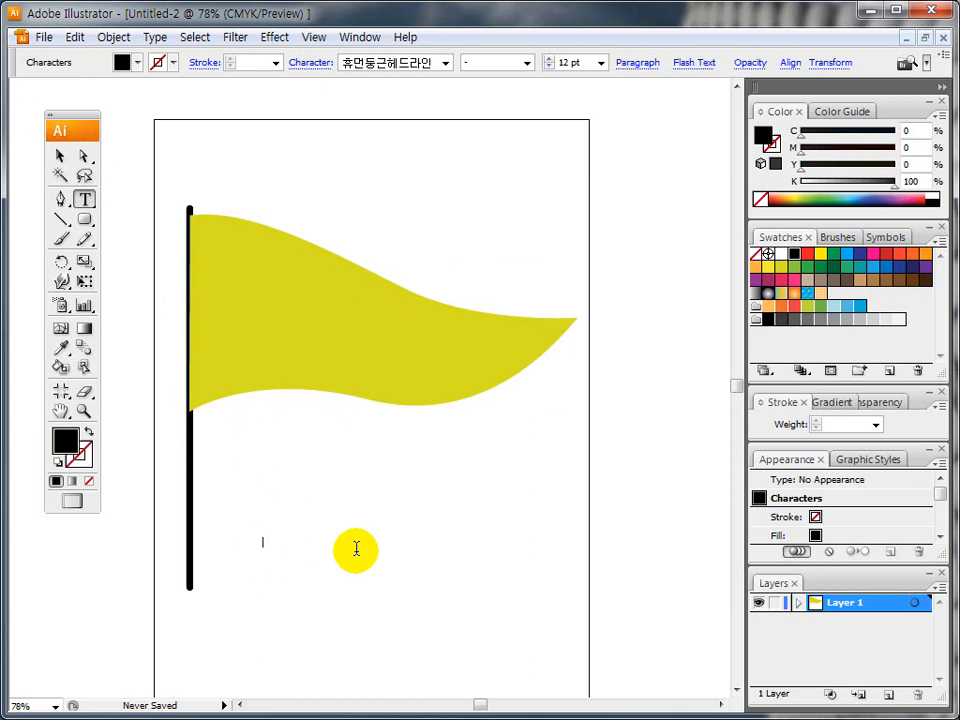
{"action": "left_click", "coordinate": [548, 58]}
{"action": "left_click", "coordinate": [548, 58]}
{"action": "left_click", "coordinate": [548, 58]}
{"action": "left_click", "coordinate": [548, 58]}
{"action": "left_click", "coordinate": [549, 58]}
{"action": "left_click", "coordinate": [549, 58]}
{"action": "left_click", "coordinate": [550, 58]}
{"action": "left_click", "coordinate": [550, 58]}
{"action": "left_click", "coordinate": [550, 58]}
{"action": "left_click", "coordinate": [550, 58]}
{"action": "left_click", "coordinate": [550, 58]}
{"action": "left_click", "coordinate": [550, 58]}
{"action": "left_click", "coordinate": [550, 58]}
{"action": "left_click", "coordinate": [601, 62]}
{"action": "left_click", "coordinate": [578, 248]}
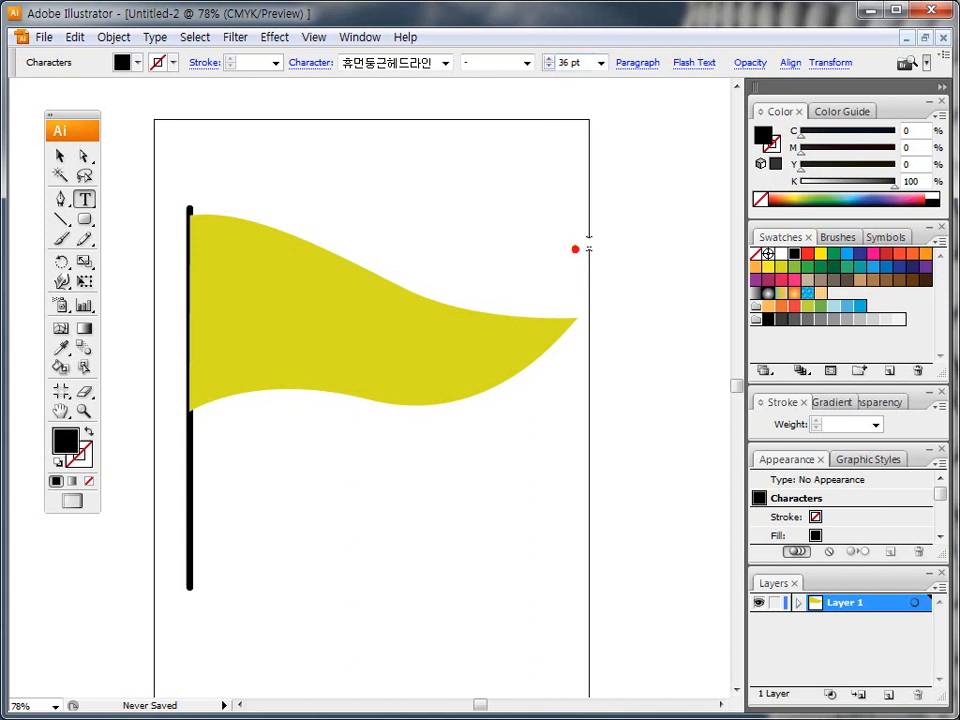
Step: Enter "Welcome" as the text below the flag
{"action": "type", "text": "we"}
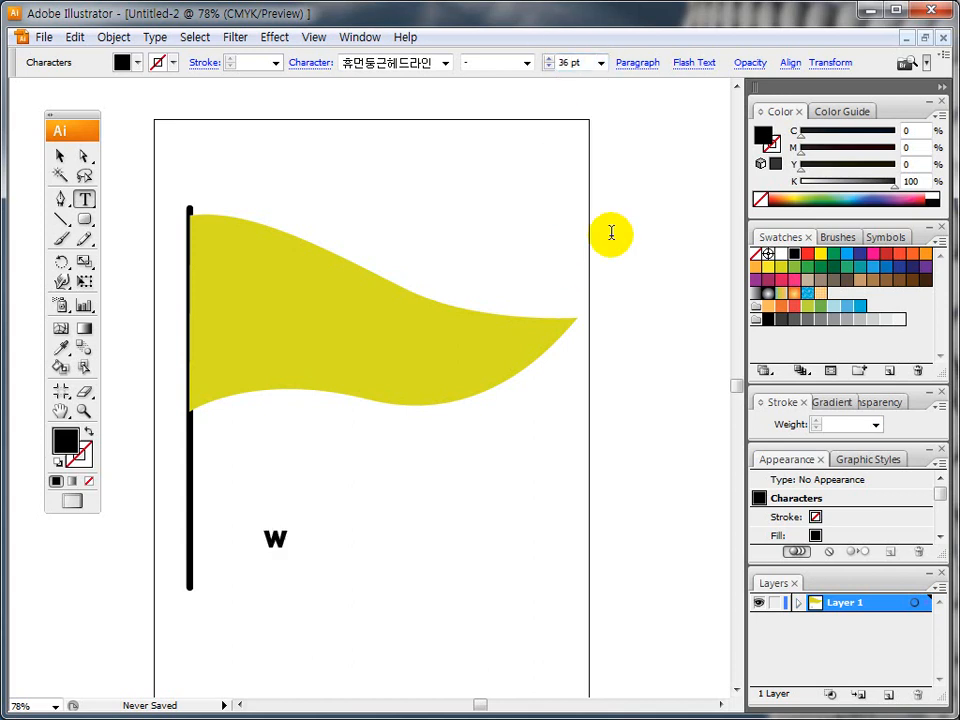
{"action": "key", "text": "BackSpace"}
{"action": "key", "text": "BackSpace"}
{"action": "type", "text": "Welcome"}
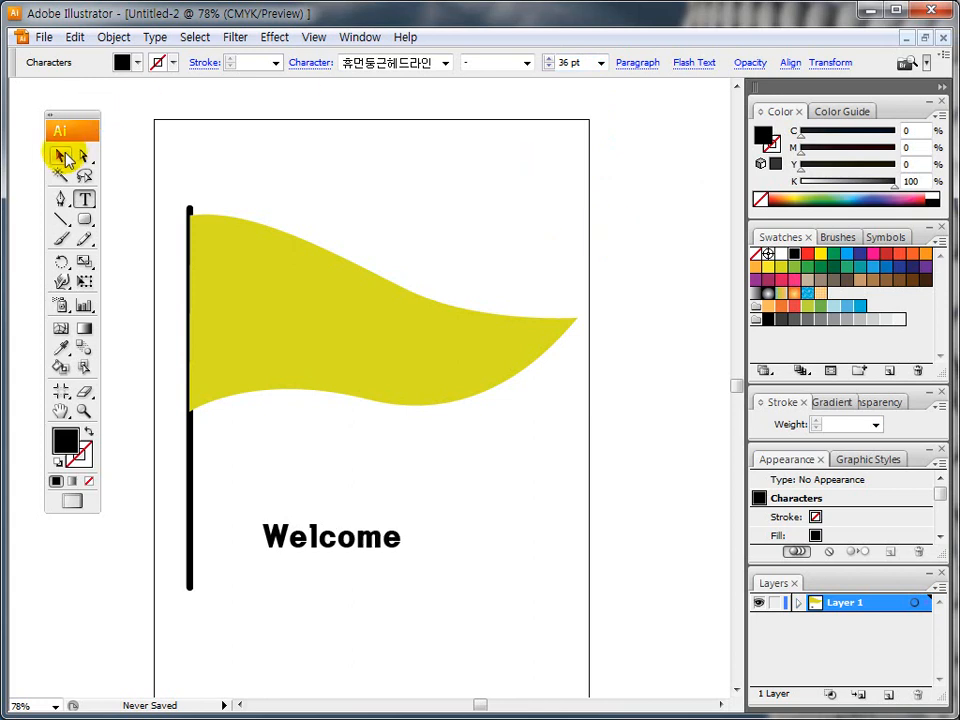
{"action": "left_click", "coordinate": [62, 158]}
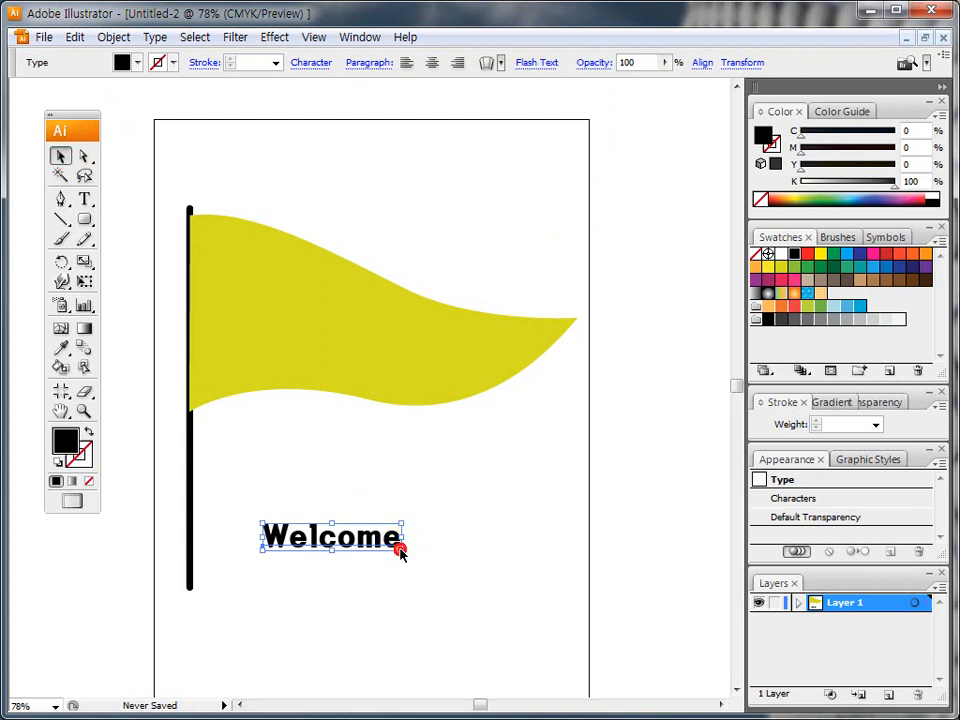
Step: Duplicate the Welcome text slightly down and to the right, and move the original up clear of the copy
{"action": "left_click_drag", "start_coordinate": [401, 555], "coordinate": [414, 570]}
{"action": "left_click", "coordinate": [440, 516]}
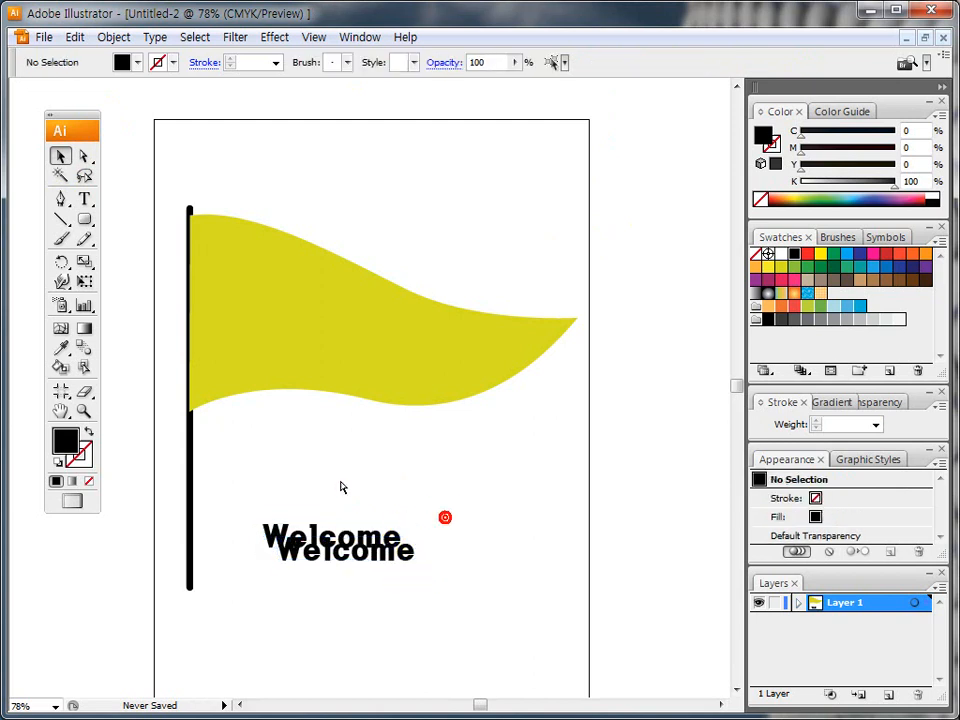
{"action": "left_click", "coordinate": [320, 550]}
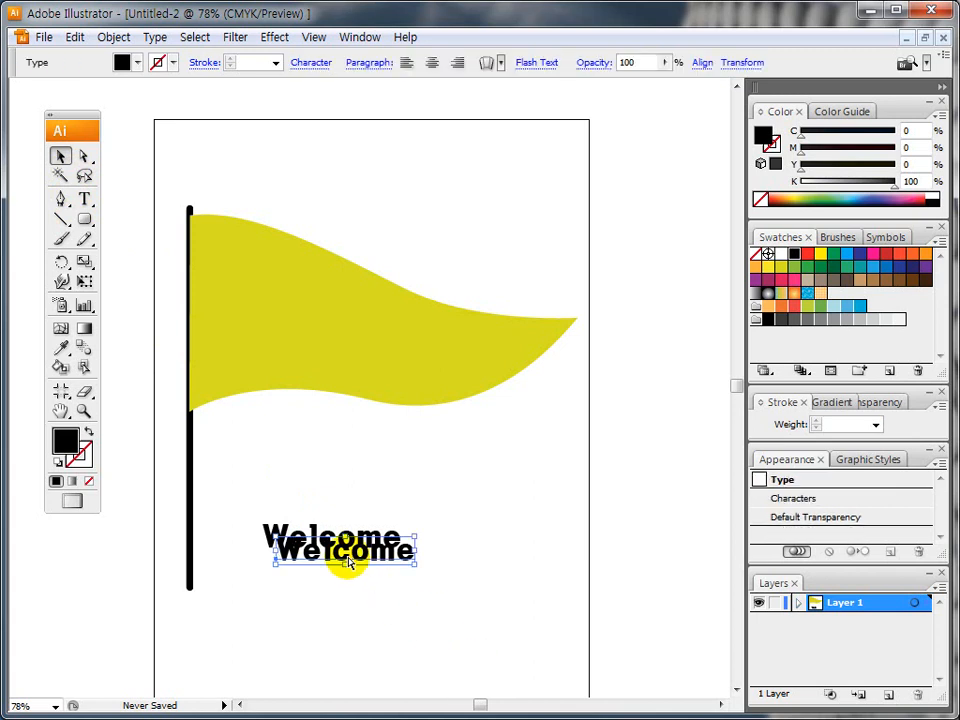
{"action": "left_click_drag", "start_coordinate": [289, 534], "coordinate": [278, 482]}
Step: Move the lower Welcome copy off the page, beyond its lower right edge
{"action": "left_click", "coordinate": [285, 549]}
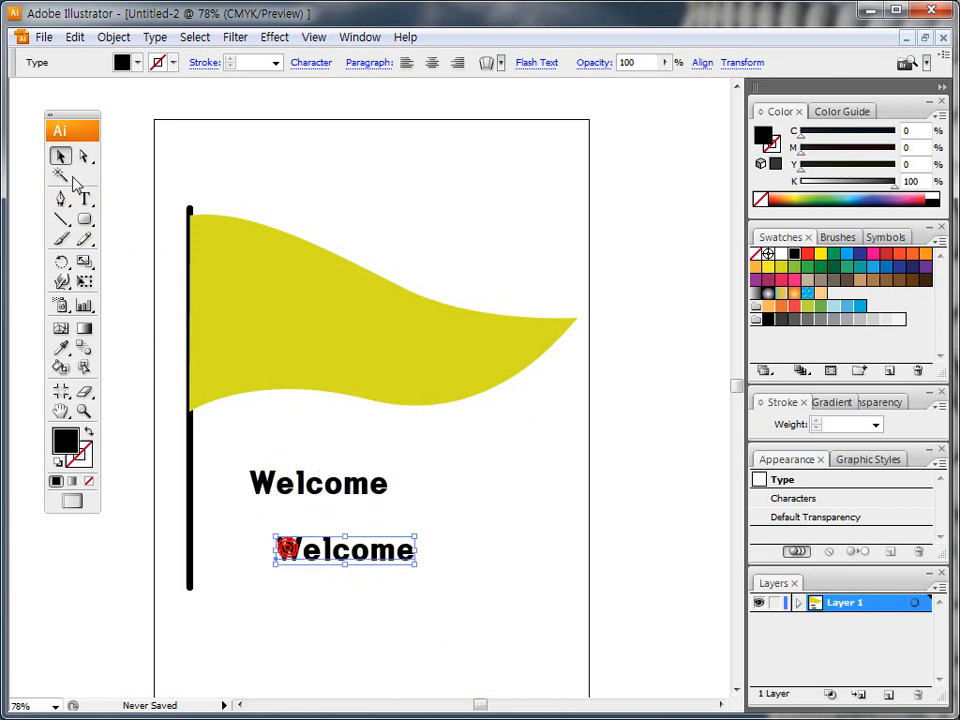
{"action": "left_click", "coordinate": [276, 570]}
{"action": "left_click_drag", "start_coordinate": [445, 607], "coordinate": [471, 613]}
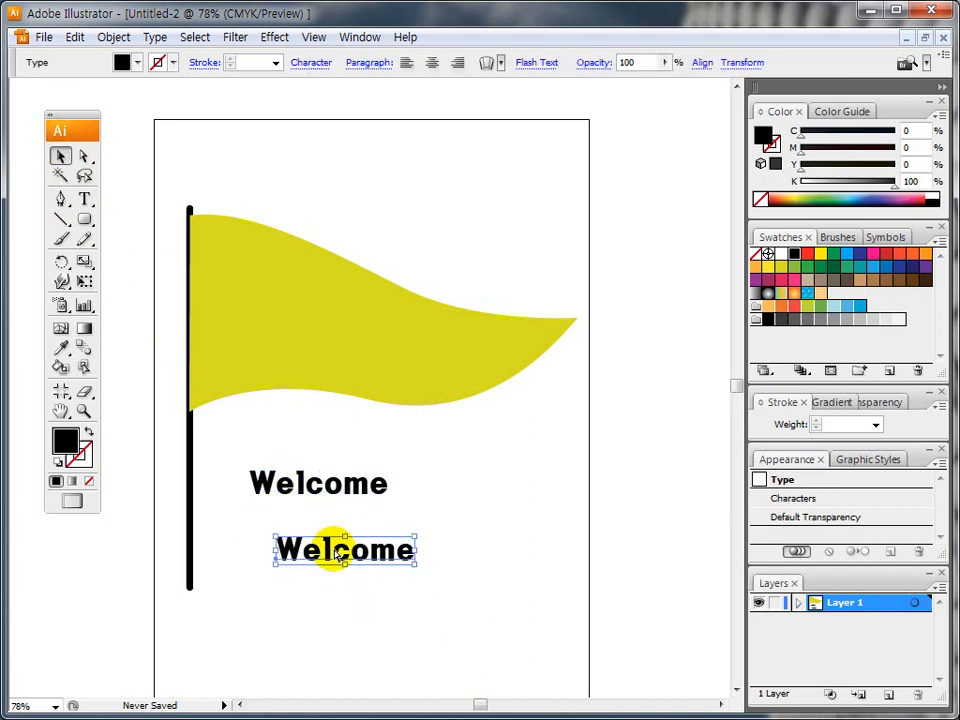
{"action": "left_click", "coordinate": [362, 615]}
{"action": "left_click_drag", "start_coordinate": [353, 548], "coordinate": [671, 643]}
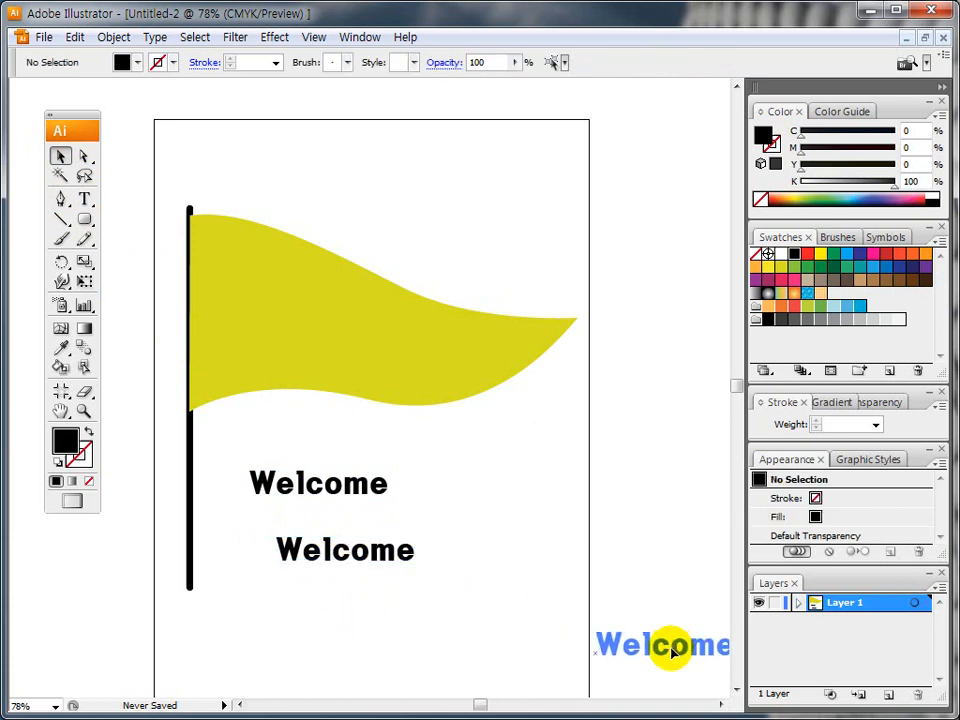
{"action": "left_click", "coordinate": [340, 472]}
{"action": "left_click", "coordinate": [354, 493]}
{"action": "left_click", "coordinate": [84, 157]}
{"action": "left_click", "coordinate": [60, 157]}
{"action": "left_click", "coordinate": [234, 486]}
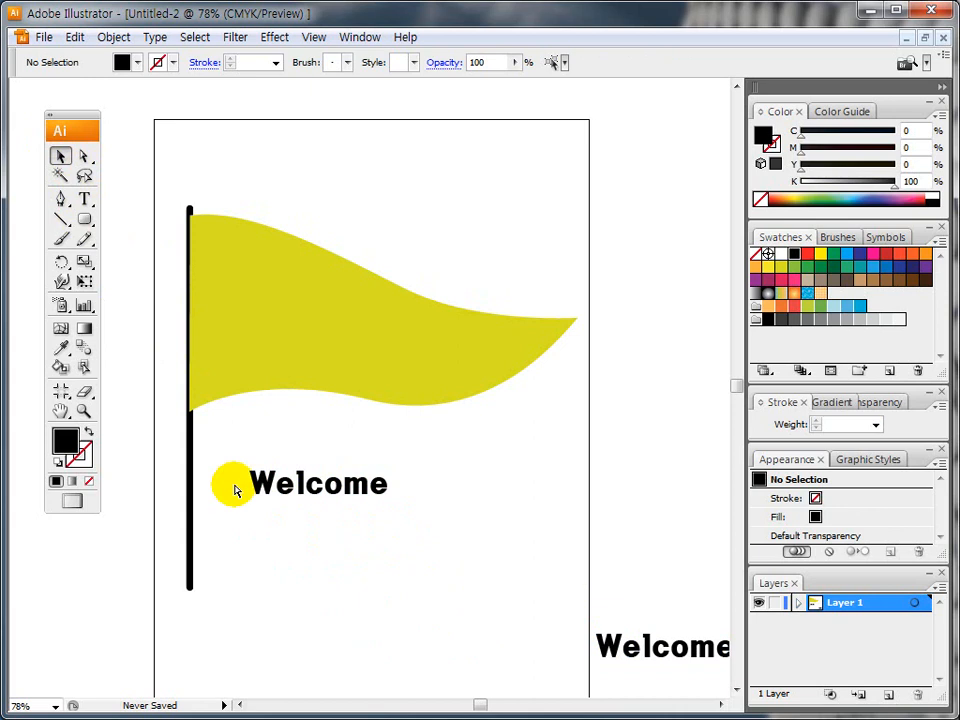
{"action": "right_click", "coordinate": [331, 531]}
{"action": "left_click", "coordinate": [304, 538]}
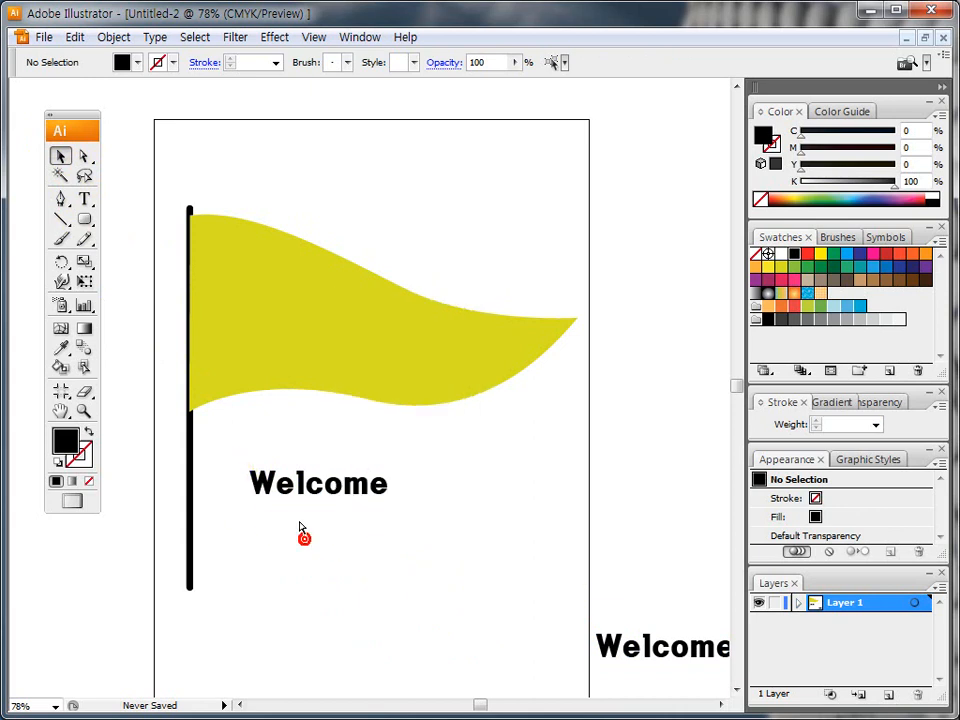
{"action": "right_click", "coordinate": [292, 497]}
{"action": "left_click", "coordinate": [313, 566]}
{"action": "key", "text": "ctrl+2"}
{"action": "right_click", "coordinate": [377, 466]}
{"action": "left_click", "coordinate": [433, 455]}
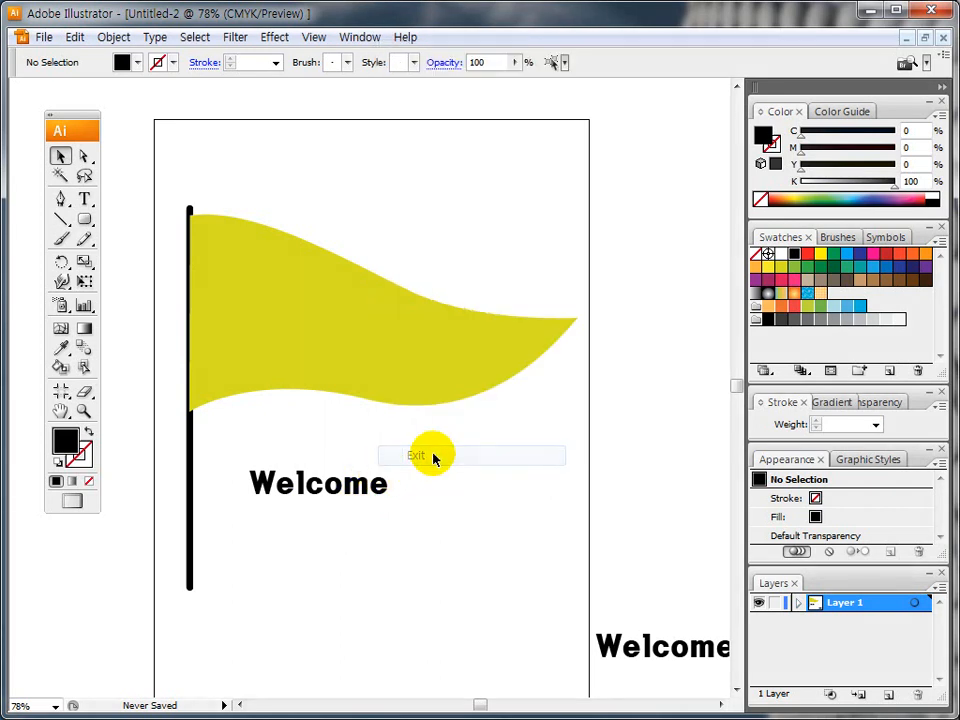
Step: Enlarge the Welcome text below the flag to nearly twice its size, shift it right and fill it with red
{"action": "left_click", "coordinate": [340, 500]}
{"action": "left_click_drag", "start_coordinate": [386, 497], "coordinate": [441, 536]}
{"action": "left_click_drag", "start_coordinate": [315, 476], "coordinate": [390, 505]}
{"action": "left_click", "coordinate": [807, 254]}
{"action": "left_click", "coordinate": [390, 574]}
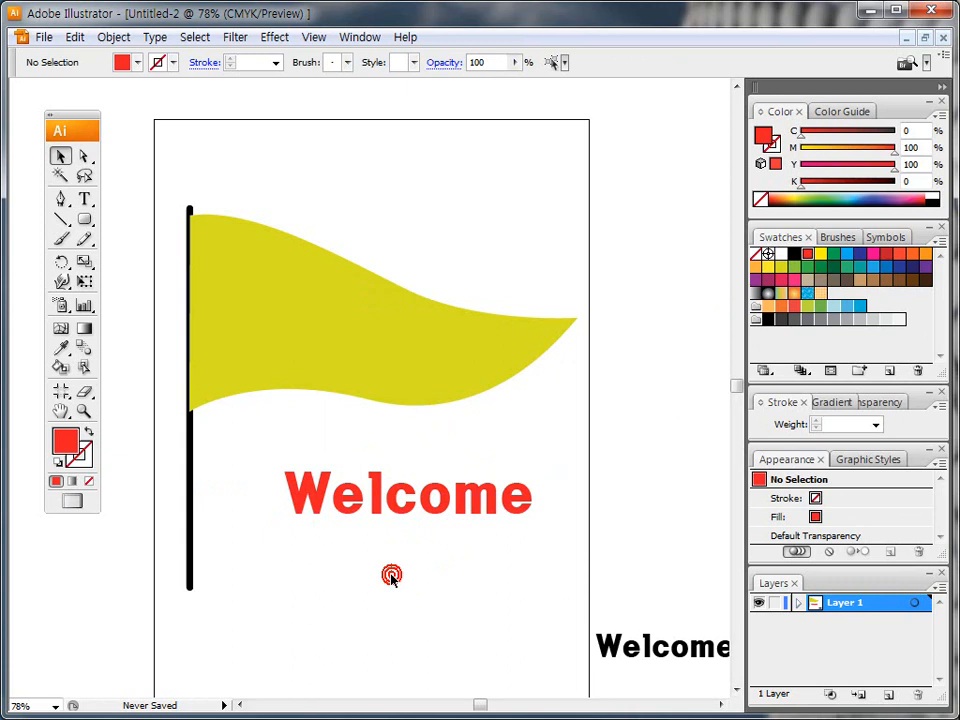
Step: Delete the spare black Welcome text outside the page and shift the red Welcome text slightly down and right
{"action": "left_click", "coordinate": [650, 641]}
{"action": "key", "text": "Delete"}
{"action": "left_click_drag", "start_coordinate": [413, 505], "coordinate": [422, 525]}
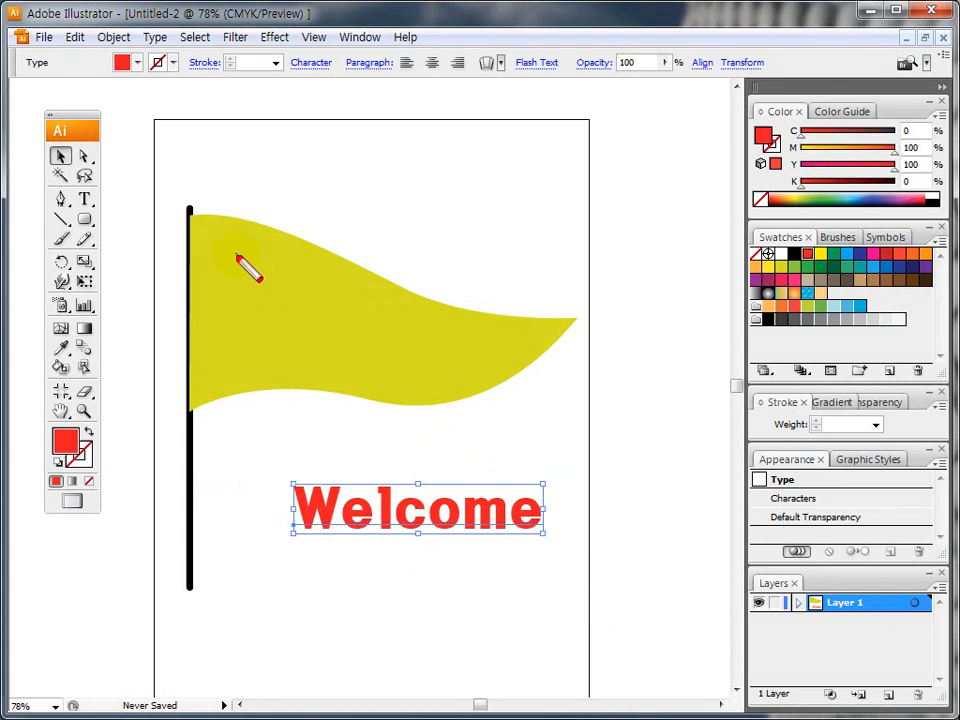
{"action": "mouse_move", "coordinate": [313, 516]}
{"action": "left_mouse_down"}
{"action": "mouse_move", "coordinate": [268, 352]}
{"action": "mouse_move", "coordinate": [254, 385]}
{"action": "mouse_move", "coordinate": [279, 363]}
{"action": "left_mouse_up"}
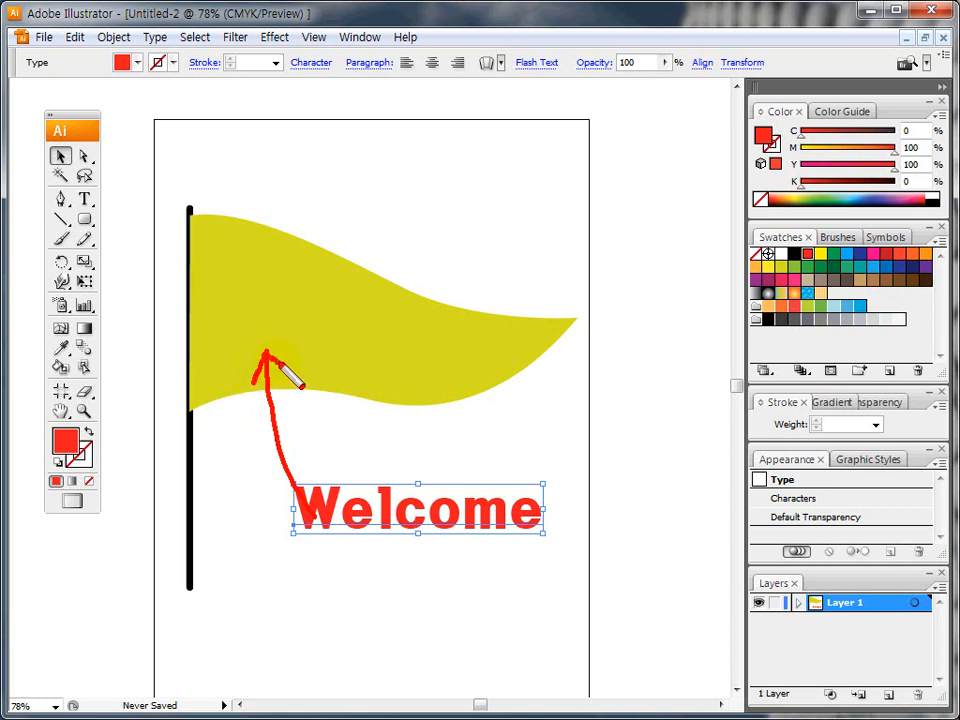
{"action": "key", "text": "Escape"}
{"action": "left_click", "coordinate": [326, 559]}
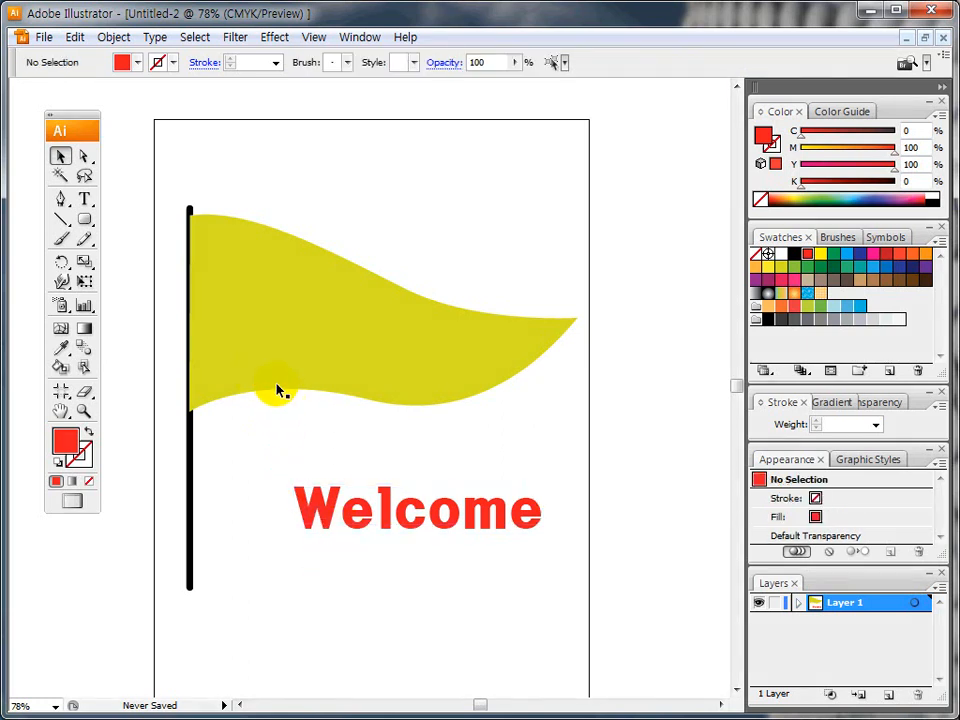
{"action": "left_click", "coordinate": [310, 508]}
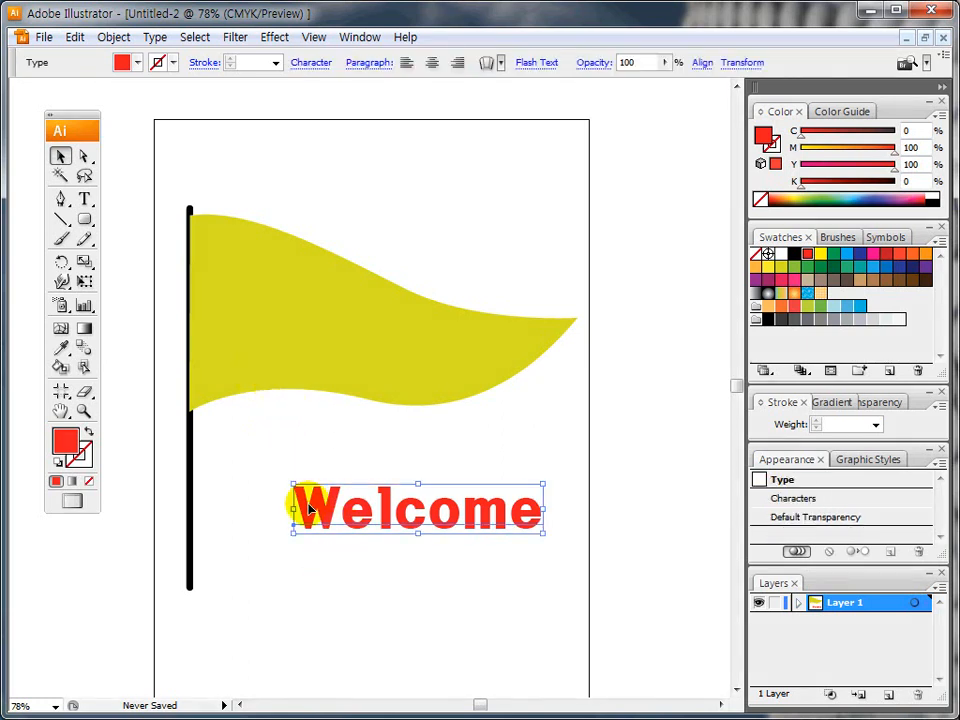
{"action": "mouse_move", "coordinate": [426, 599]}
{"action": "left_mouse_down"}
{"action": "mouse_move", "coordinate": [395, 597]}
{"action": "mouse_move", "coordinate": [239, 458]}
{"action": "mouse_move", "coordinate": [360, 274]}
{"action": "mouse_move", "coordinate": [498, 332]}
{"action": "mouse_move", "coordinate": [509, 473]}
{"action": "mouse_move", "coordinate": [420, 570]}
{"action": "left_mouse_up"}
{"action": "key", "text": "Escape"}
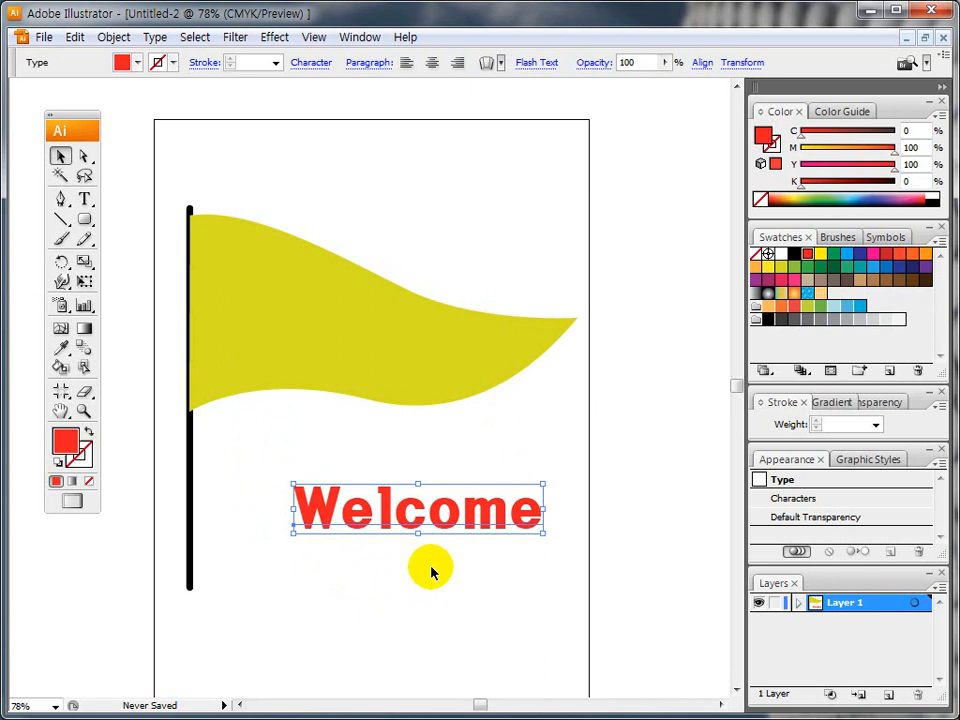
{"action": "key", "text": "ctrl+shift+d"}
{"action": "mouse_move", "coordinate": [265, 243]}
{"action": "left_mouse_down"}
{"action": "mouse_move", "coordinate": [273, 312]}
{"action": "mouse_move", "coordinate": [306, 261]}
{"action": "left_mouse_up"}
{"action": "key", "text": "Escape"}
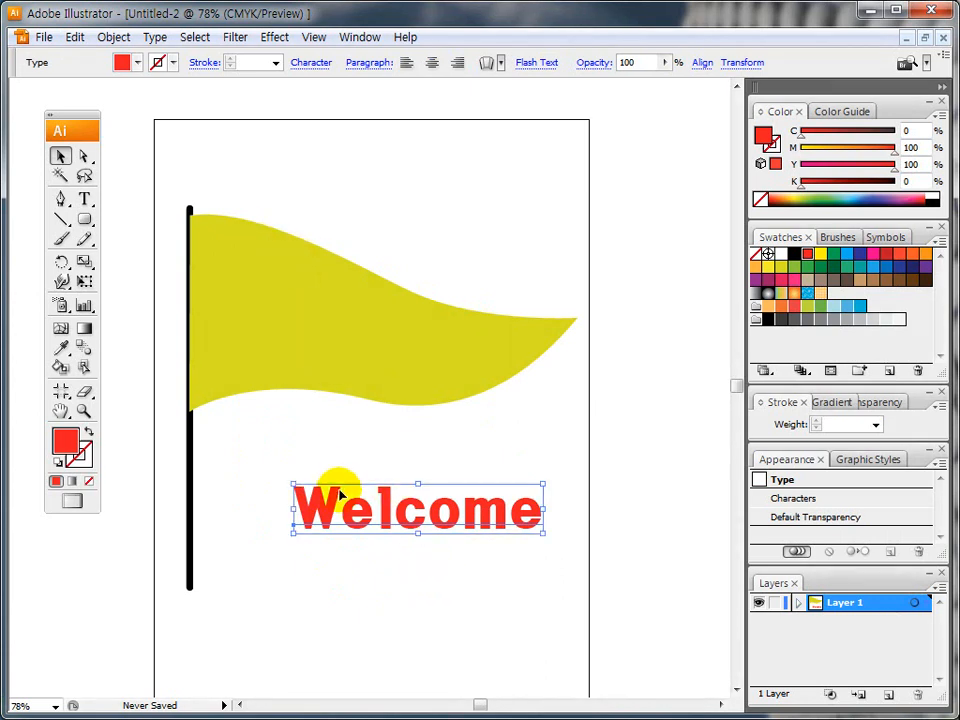
Step: Move the red Welcome text onto the middle of the flag and send it to the back, behind the flag
{"action": "mouse_move", "coordinate": [342, 514]}
{"action": "left_mouse_down"}
{"action": "mouse_move", "coordinate": [300, 321]}
{"action": "mouse_move", "coordinate": [268, 332]}
{"action": "mouse_move", "coordinate": [309, 413]}
{"action": "mouse_move", "coordinate": [330, 409]}
{"action": "mouse_move", "coordinate": [318, 438]}
{"action": "left_mouse_up"}
{"action": "key", "text": "Escape"}
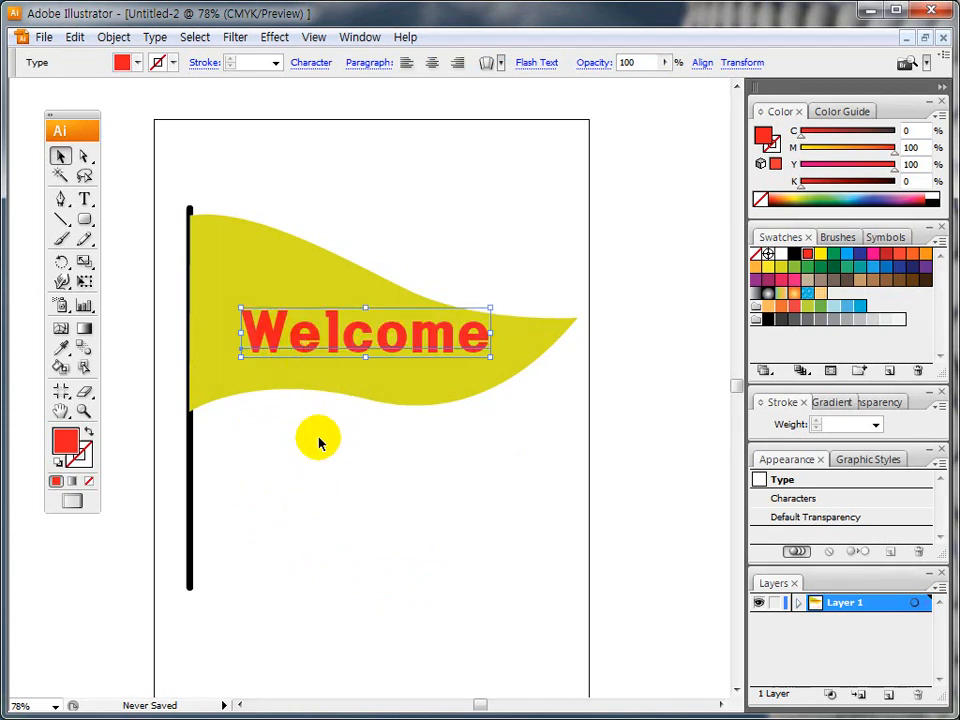
{"action": "right_click", "coordinate": [298, 346]}
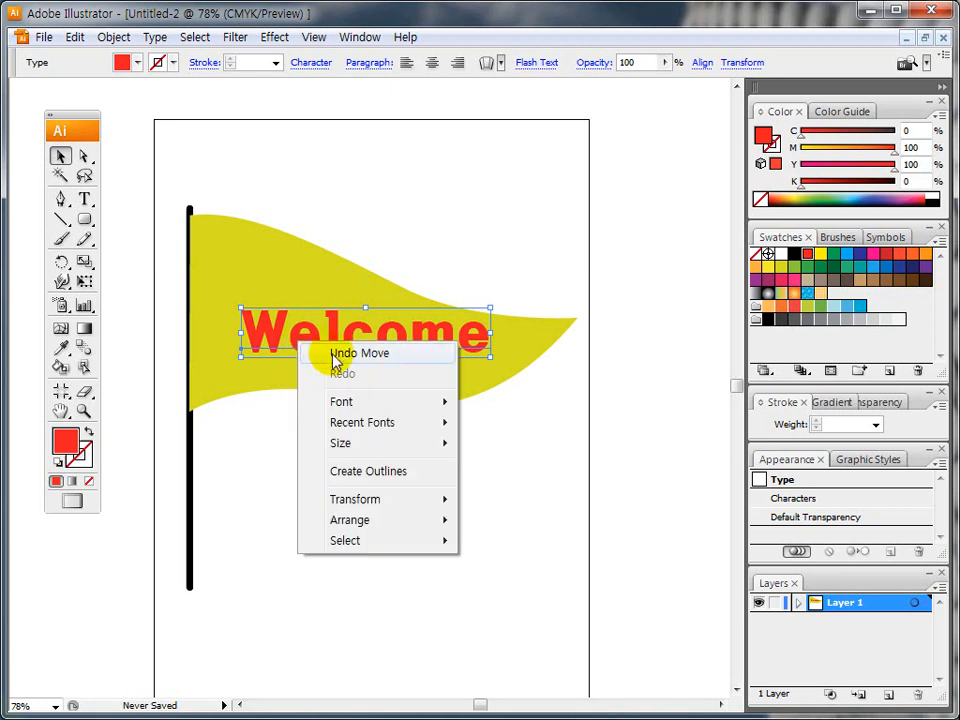
{"action": "mouse_move", "coordinate": [355, 522]}
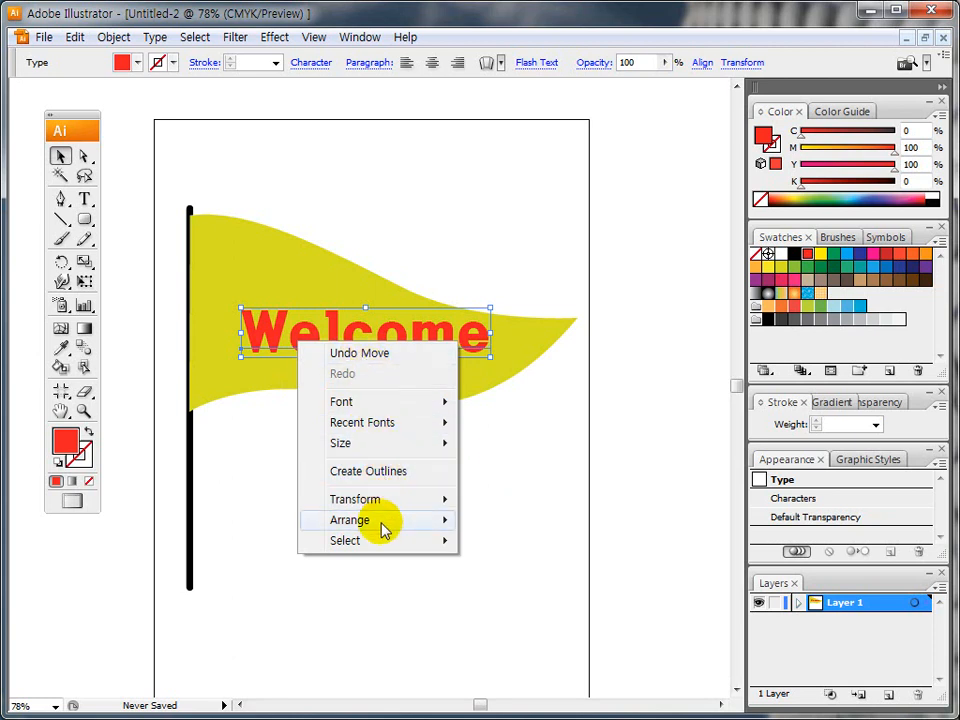
{"action": "mouse_move", "coordinate": [385, 530]}
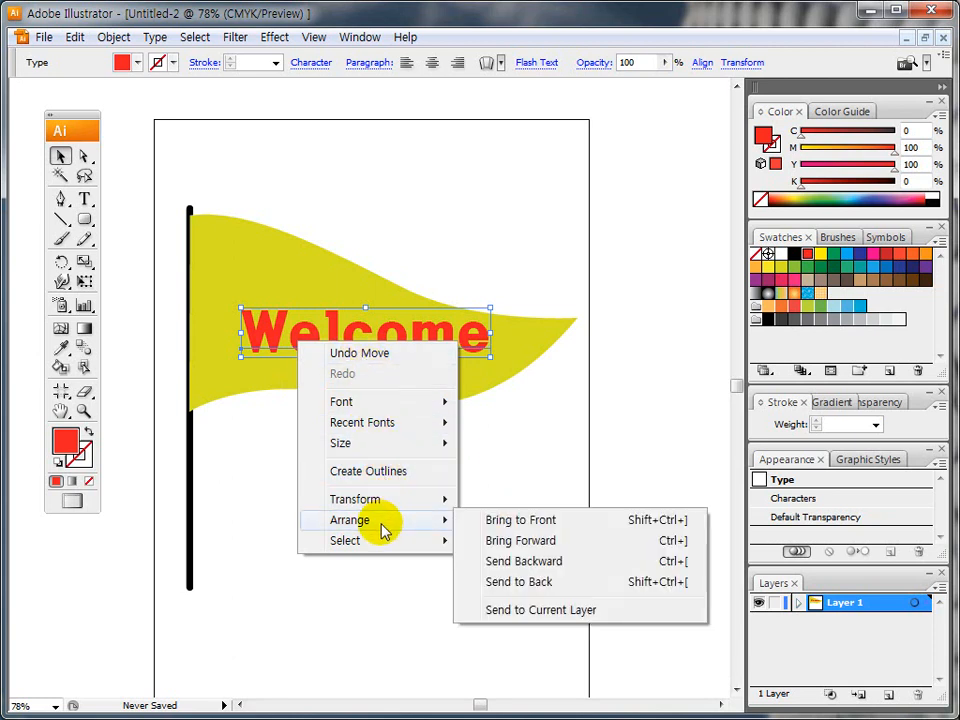
{"action": "left_click", "coordinate": [512, 585]}
{"action": "left_click", "coordinate": [459, 545]}
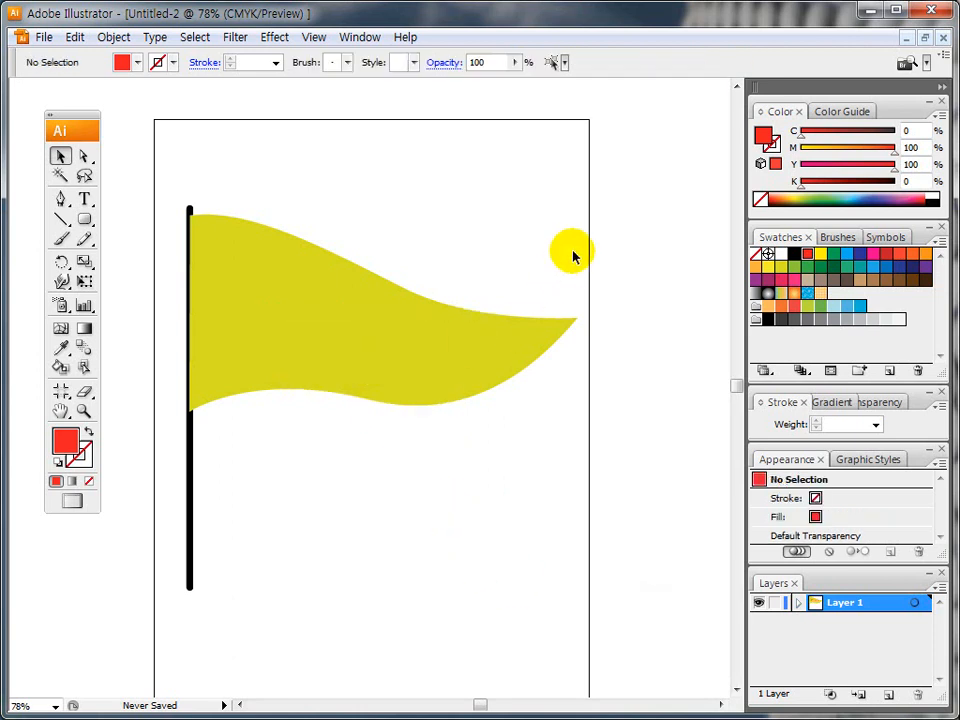
Step: Select the flag with the hidden Welcome text and distort the text to the flag's shape with an envelope made from the top object
{"action": "mouse_move", "coordinate": [611, 216]}
{"action": "left_mouse_down"}
{"action": "mouse_move", "coordinate": [345, 433]}
{"action": "mouse_move", "coordinate": [572, 332]}
{"action": "mouse_move", "coordinate": [574, 368]}
{"action": "mouse_move", "coordinate": [534, 429]}
{"action": "mouse_move", "coordinate": [274, 465]}
{"action": "left_mouse_up"}
{"action": "key", "text": "Escape"}
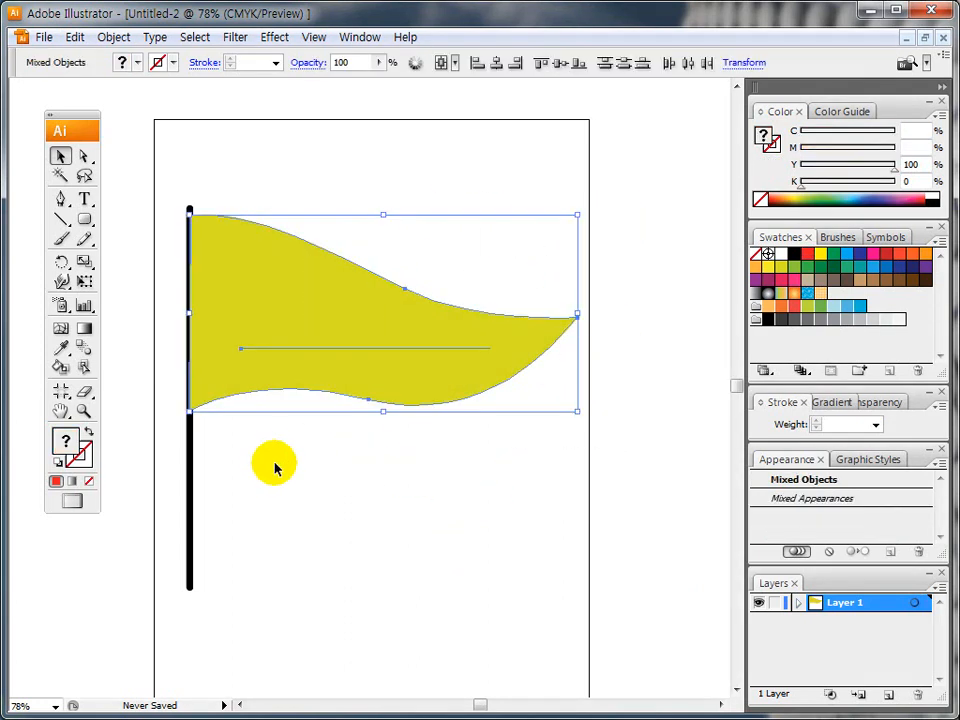
{"action": "left_click", "coordinate": [108, 40]}
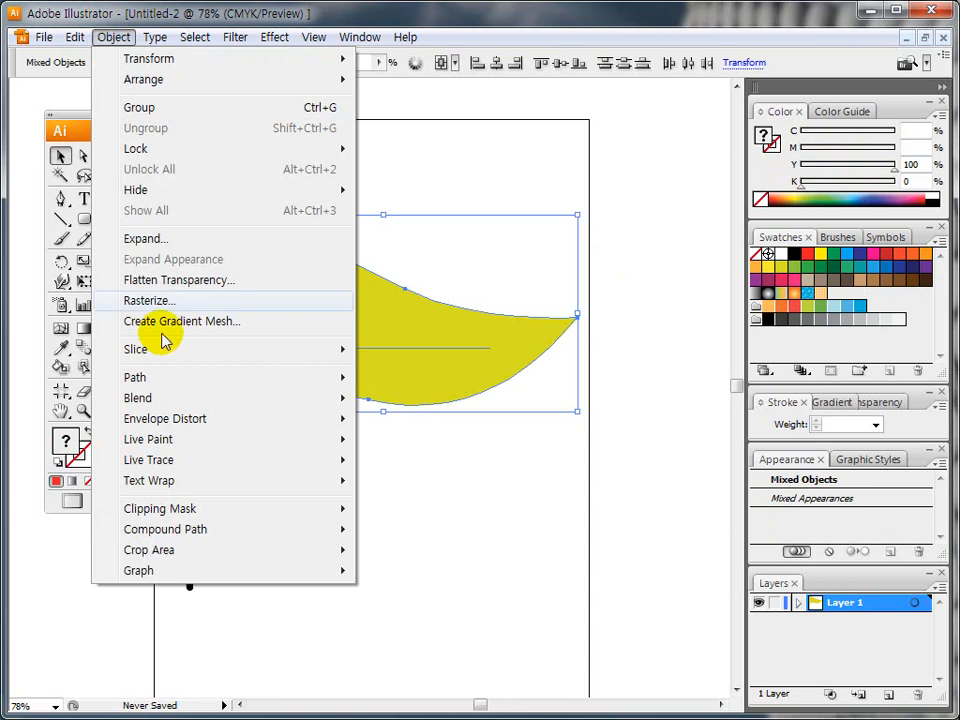
{"action": "mouse_move", "coordinate": [185, 420]}
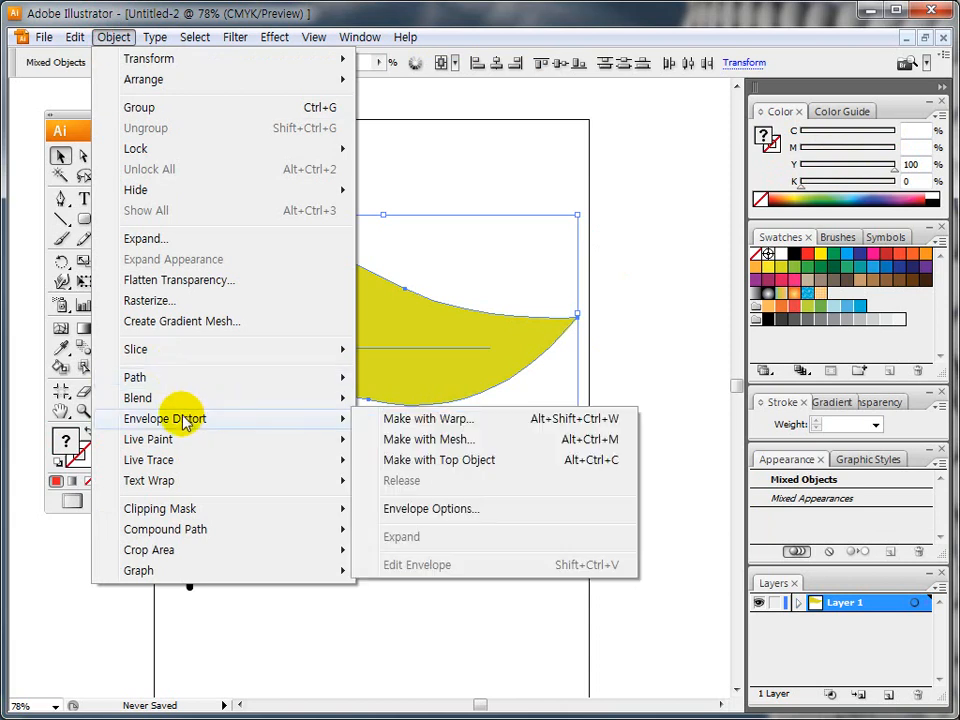
{"action": "left_click", "coordinate": [438, 462]}
{"action": "left_click", "coordinate": [433, 472]}
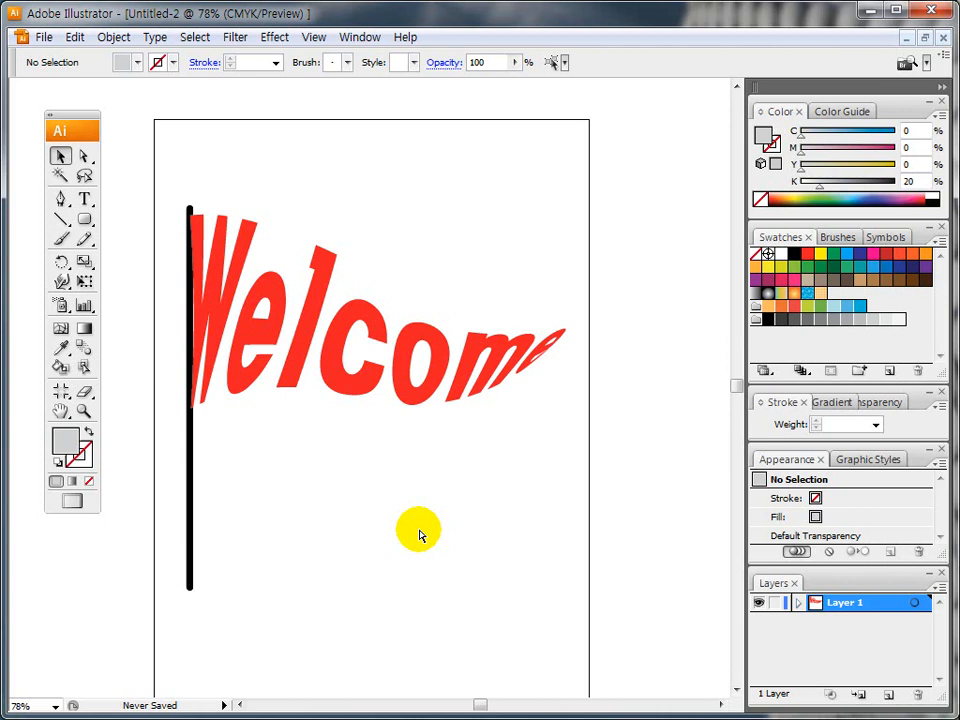
Step: Undo the envelope distortion and place the Welcome text back below the flag
{"action": "key", "text": "ctrl+z"}
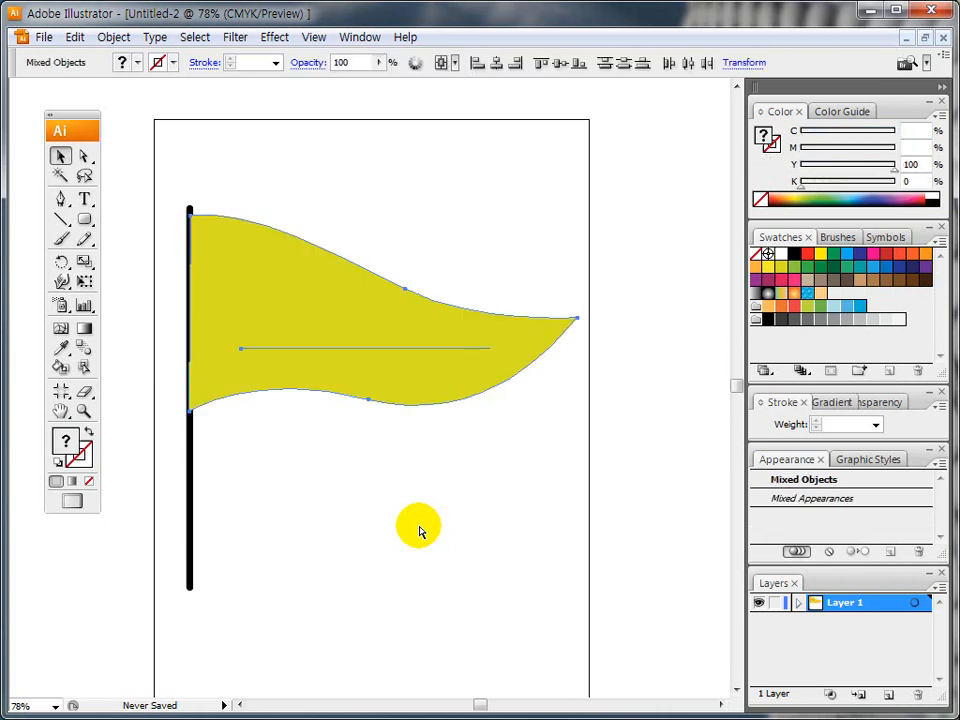
{"action": "left_click", "coordinate": [410, 510]}
{"action": "left_click", "coordinate": [351, 362]}
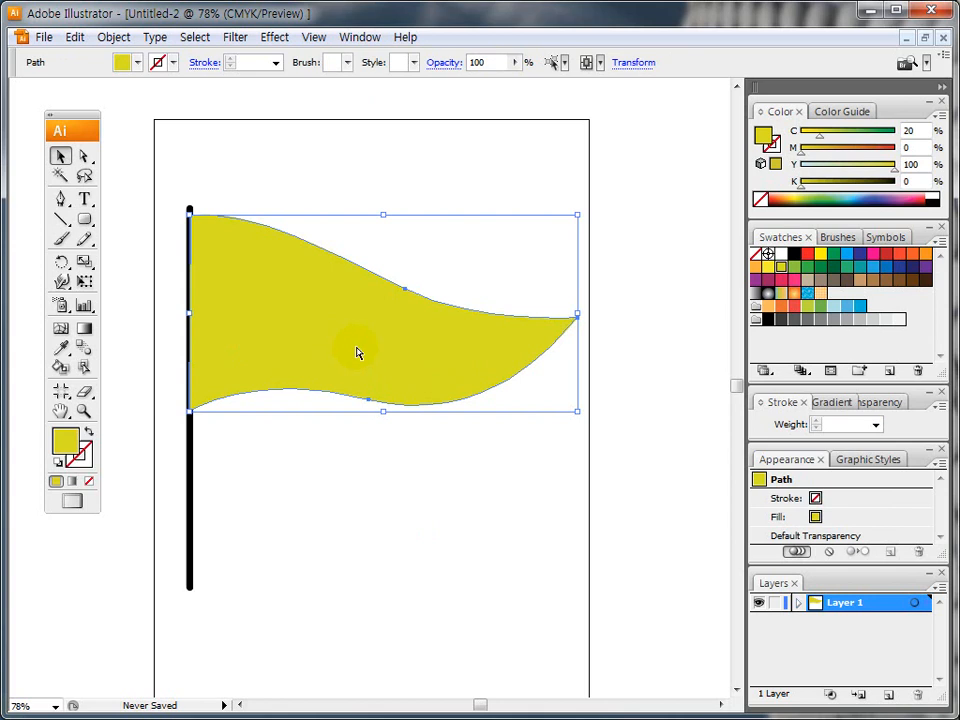
{"action": "left_click", "coordinate": [360, 432]}
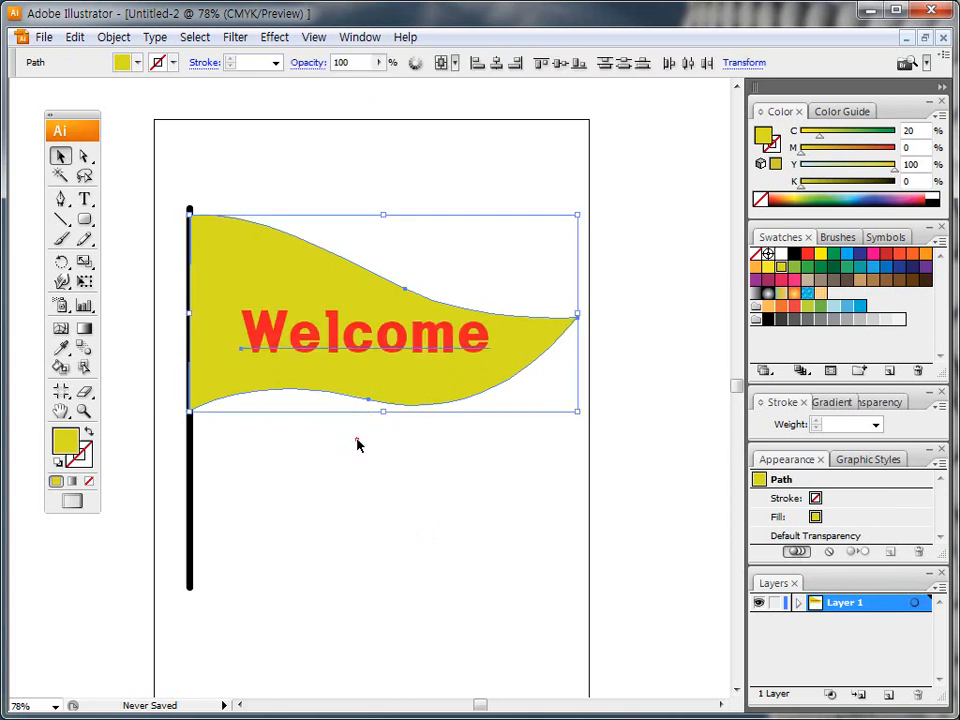
{"action": "left_click", "coordinate": [356, 444]}
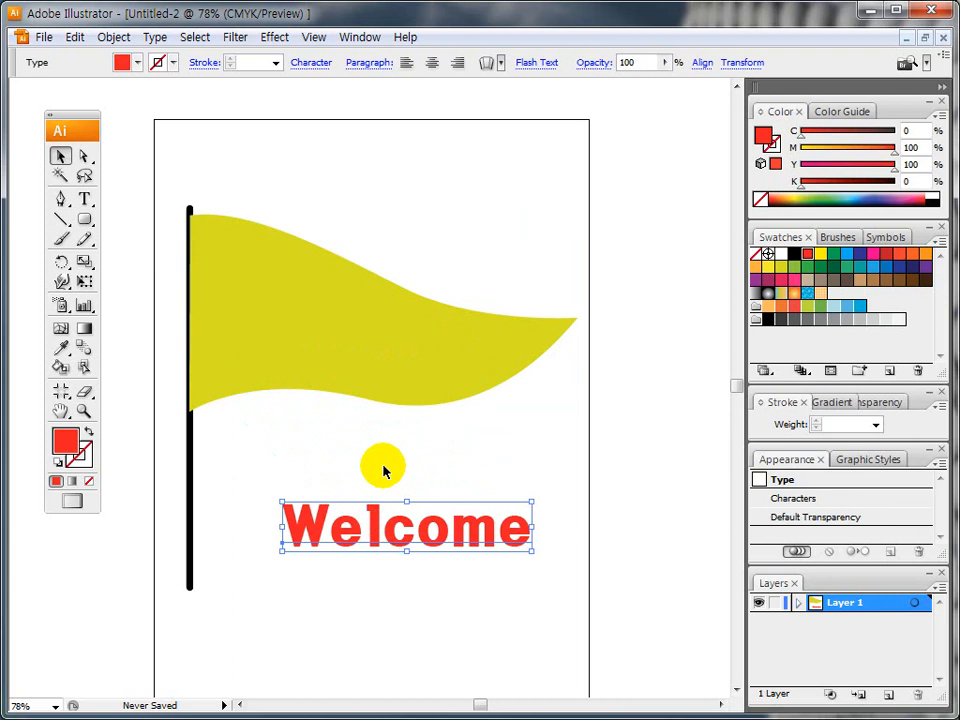
{"action": "left_click", "coordinate": [381, 456]}
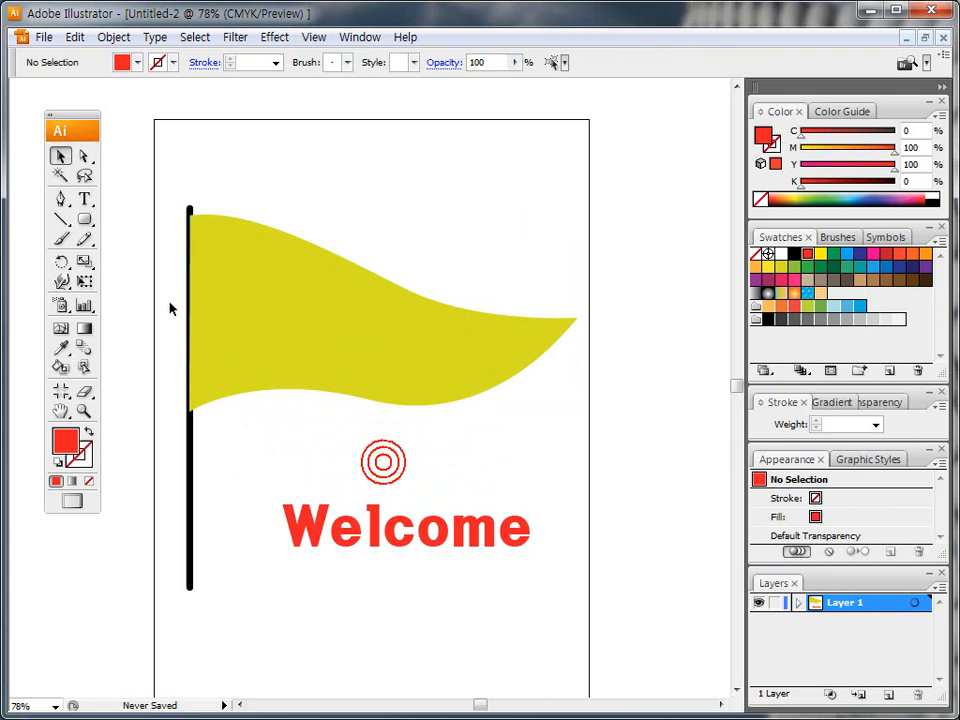
Step: Draw a rectangle about 426 by 119 pt over the Welcome text and fill it with the flag's yellow-green
{"action": "left_click", "coordinate": [88, 222]}
{"action": "left_click", "coordinate": [122, 224]}
{"action": "left_click_drag", "start_coordinate": [255, 484], "coordinate": [567, 571]}
{"action": "left_click", "coordinate": [60, 156]}
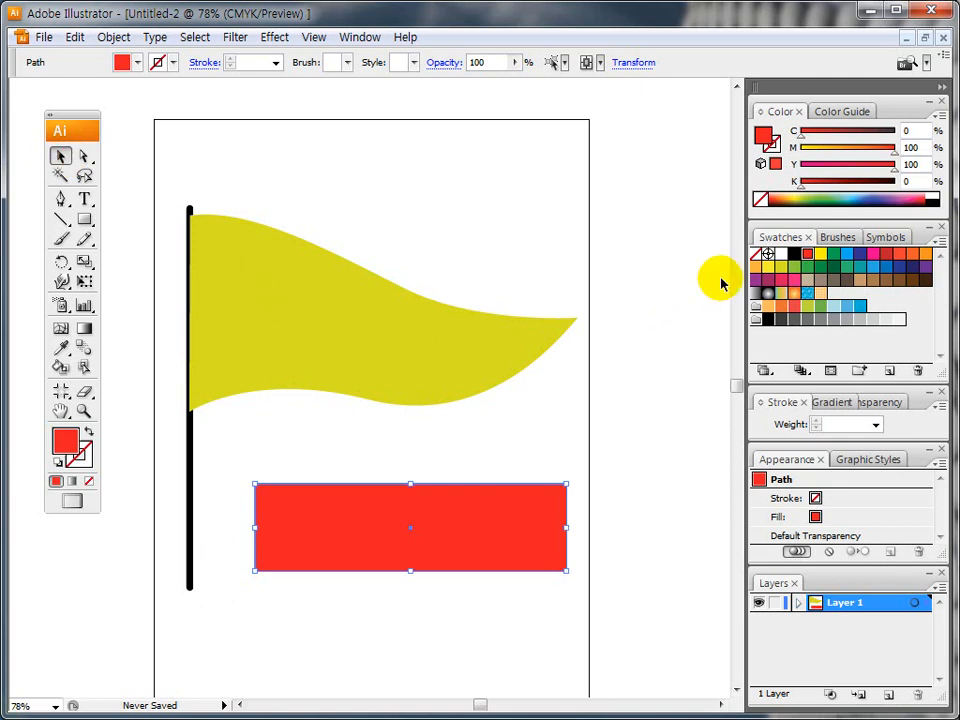
{"action": "left_click", "coordinate": [781, 267]}
{"action": "left_click", "coordinate": [489, 439]}
Step: Send the yellow-green rectangle to the back, behind the Welcome text
{"action": "left_click", "coordinate": [455, 513]}
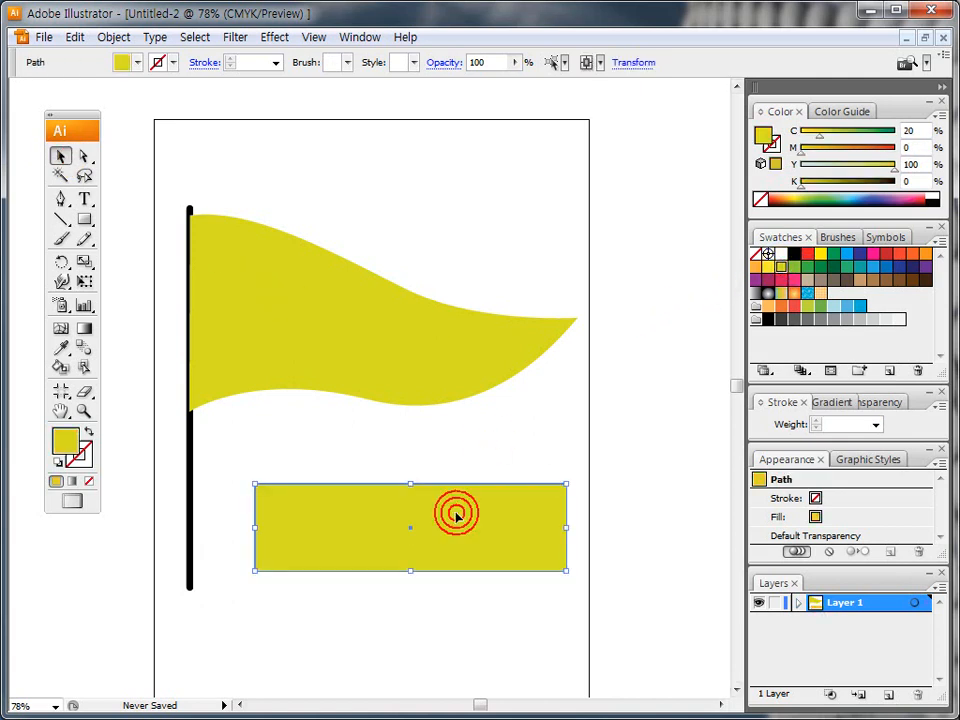
{"action": "right_click", "coordinate": [455, 513]}
{"action": "left_click", "coordinate": [522, 479]}
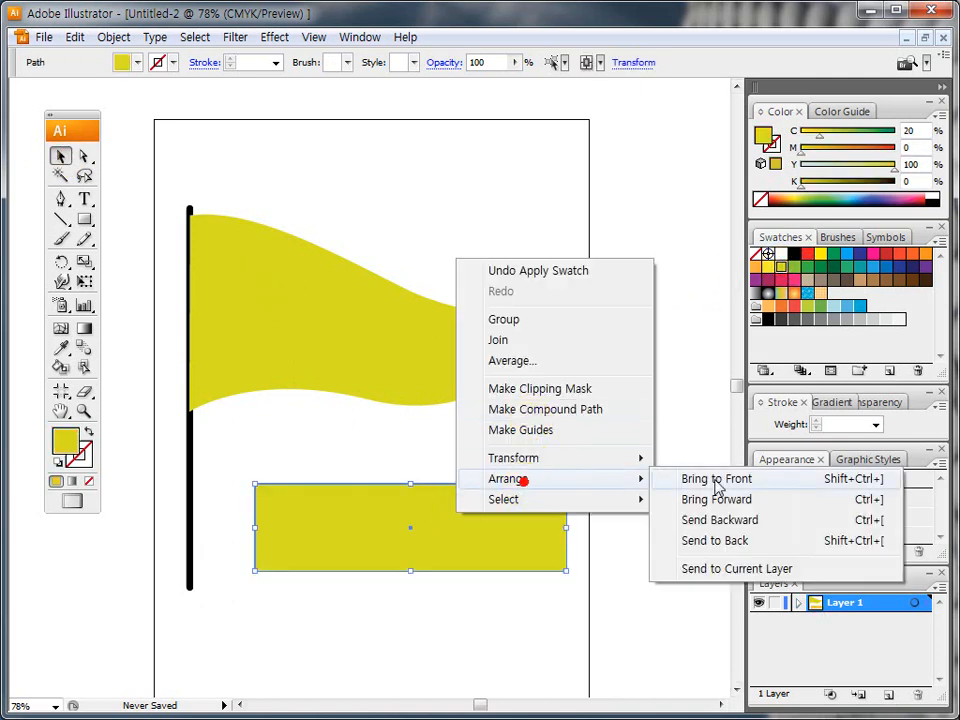
{"action": "left_click", "coordinate": [759, 543]}
{"action": "left_click", "coordinate": [633, 543]}
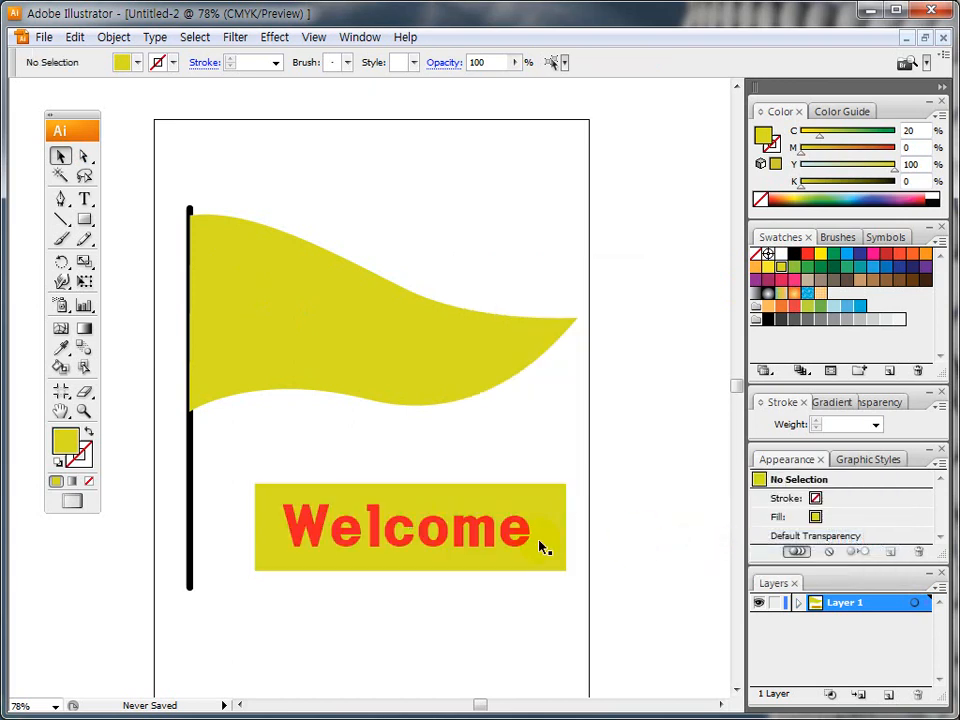
{"action": "mouse_move", "coordinate": [537, 465]}
{"action": "left_mouse_down"}
{"action": "mouse_move", "coordinate": [553, 493]}
{"action": "mouse_move", "coordinate": [565, 470]}
{"action": "left_mouse_up"}
{"action": "mouse_move", "coordinate": [399, 328]}
{"action": "left_mouse_down"}
{"action": "mouse_move", "coordinate": [410, 366]}
{"action": "mouse_move", "coordinate": [425, 335]}
{"action": "left_mouse_up"}
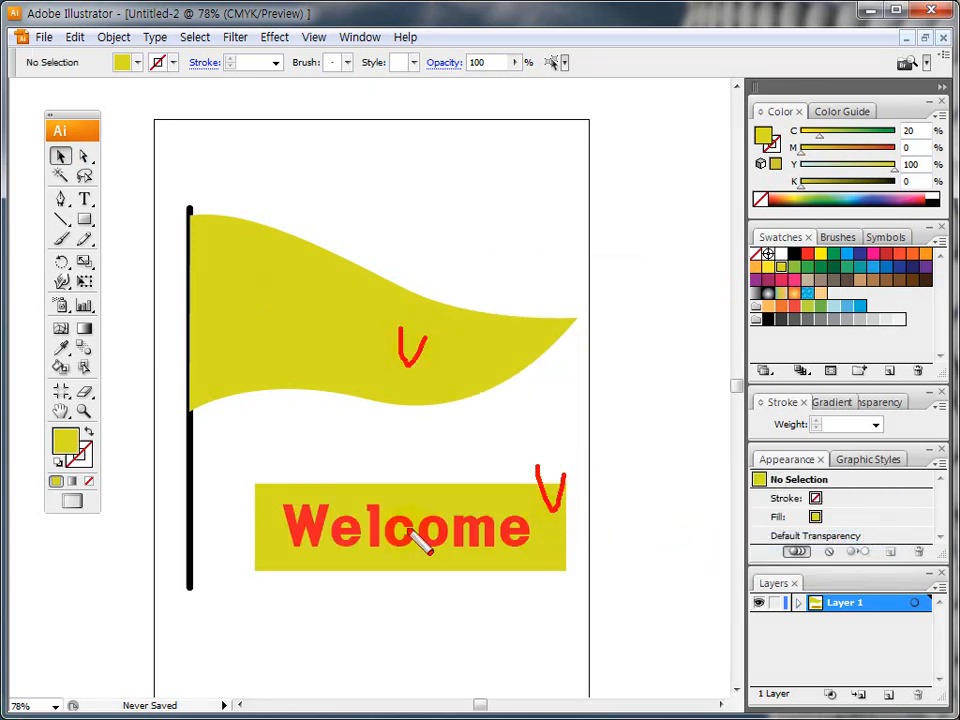
{"action": "mouse_move", "coordinate": [252, 470]}
{"action": "left_mouse_down"}
{"action": "mouse_move", "coordinate": [236, 538]}
{"action": "mouse_move", "coordinate": [422, 607]}
{"action": "mouse_move", "coordinate": [620, 531]}
{"action": "mouse_move", "coordinate": [510, 443]}
{"action": "mouse_move", "coordinate": [316, 449]}
{"action": "mouse_move", "coordinate": [256, 468]}
{"action": "left_mouse_up"}
{"action": "key", "text": "Escape"}
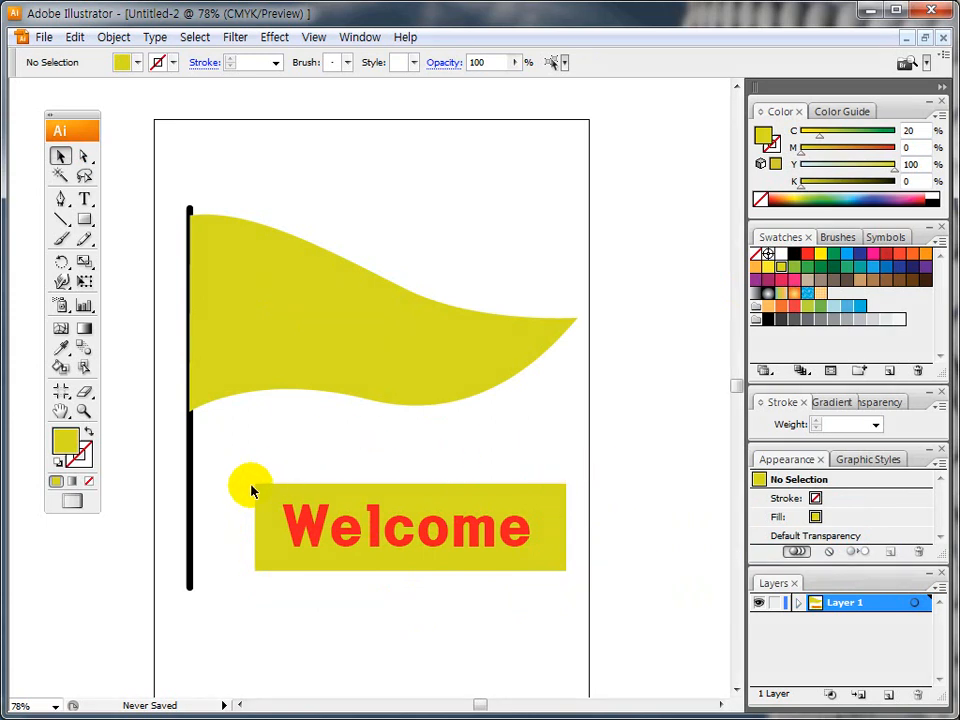
Step: Group the Welcome text with its yellow-green rectangle and move the group onto the middle of the flag
{"action": "left_click_drag", "start_coordinate": [262, 512], "coordinate": [264, 508]}
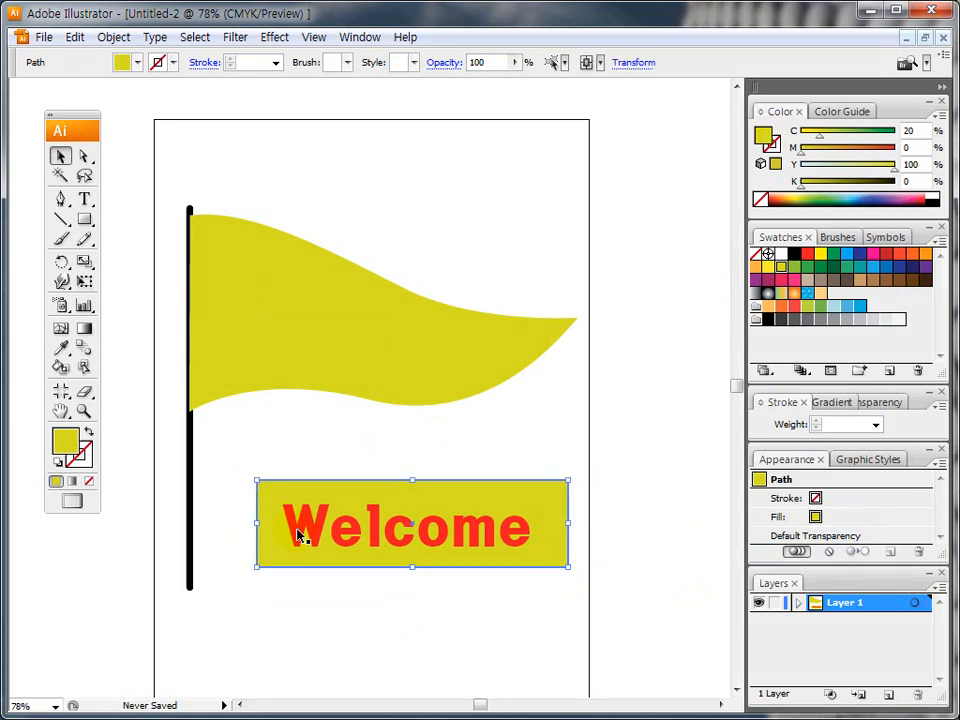
{"action": "left_click", "coordinate": [298, 535]}
{"action": "left_click", "coordinate": [246, 486]}
{"action": "left_click_drag", "start_coordinate": [229, 461], "coordinate": [611, 583]}
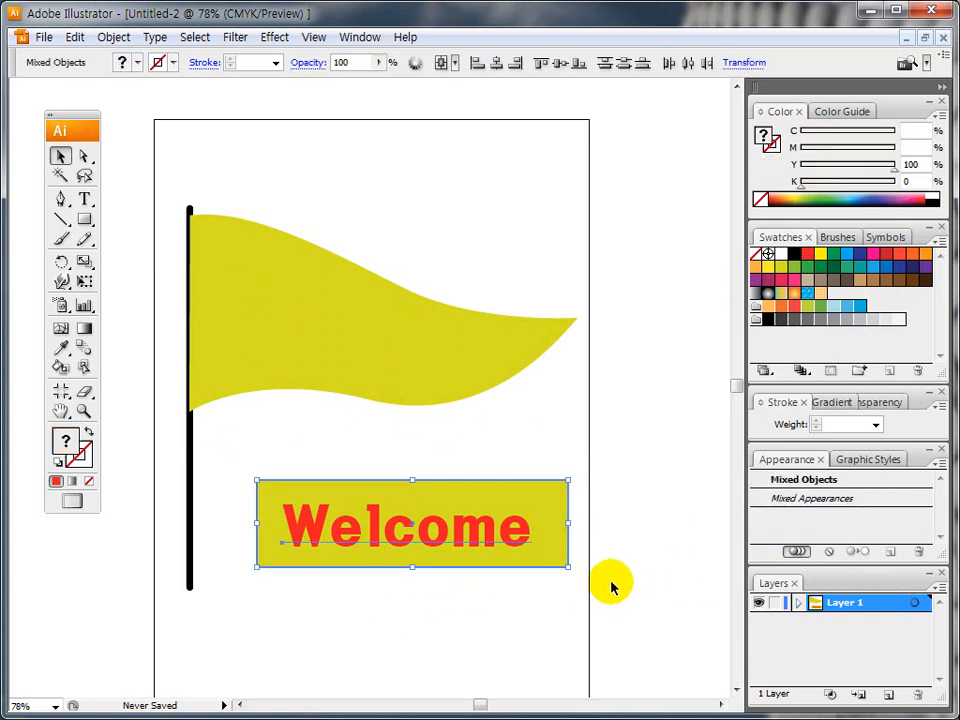
{"action": "right_click", "coordinate": [376, 524]}
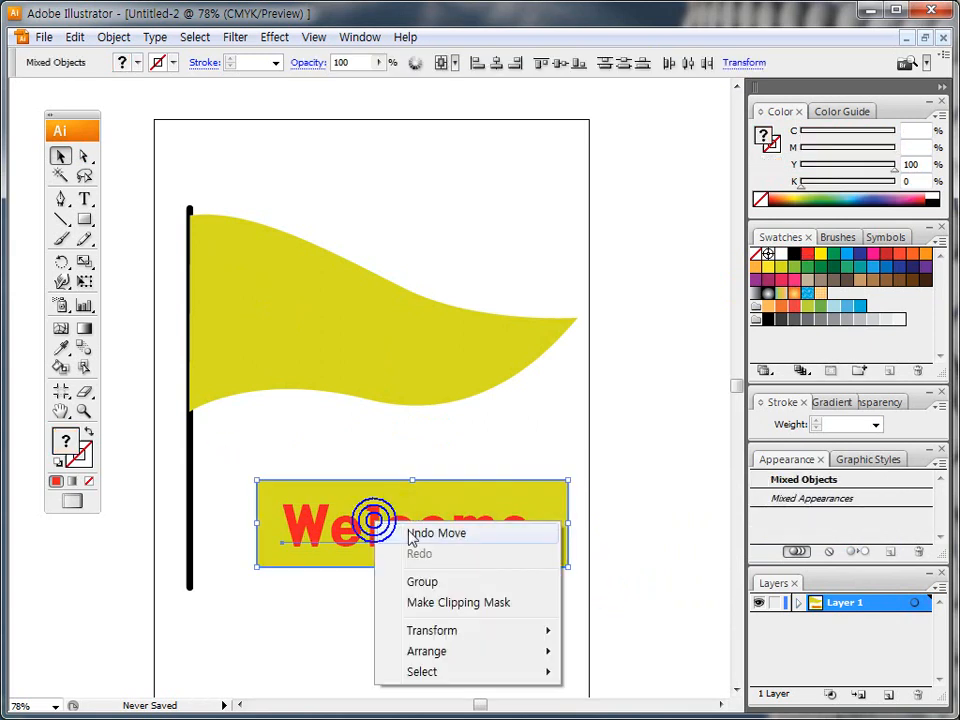
{"action": "left_click", "coordinate": [428, 584]}
{"action": "left_click", "coordinate": [428, 585]}
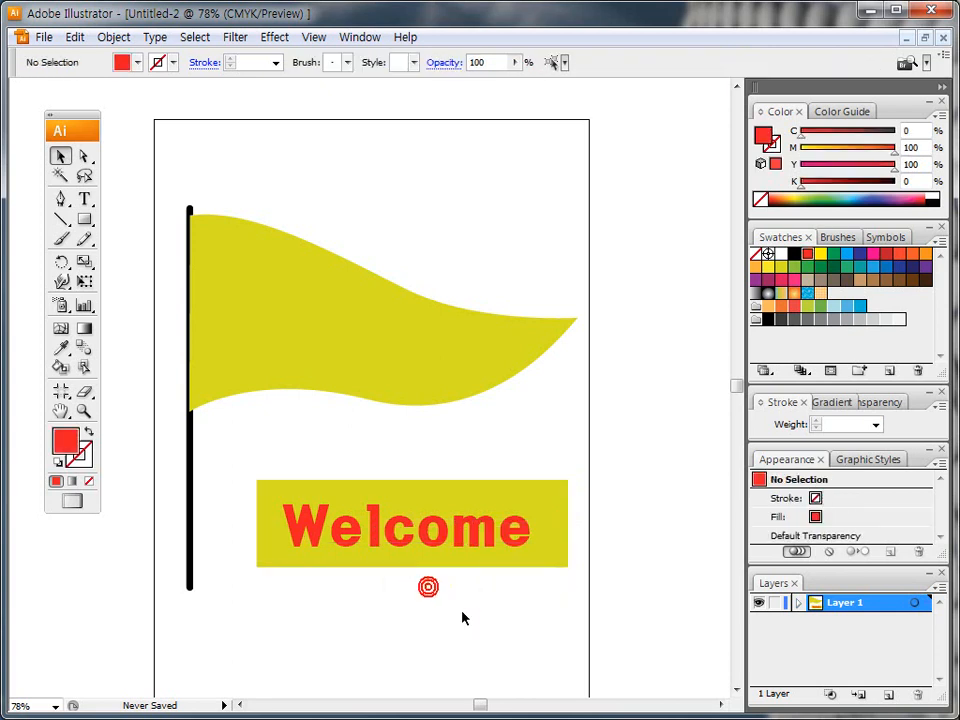
{"action": "left_click_drag", "start_coordinate": [383, 545], "coordinate": [341, 348]}
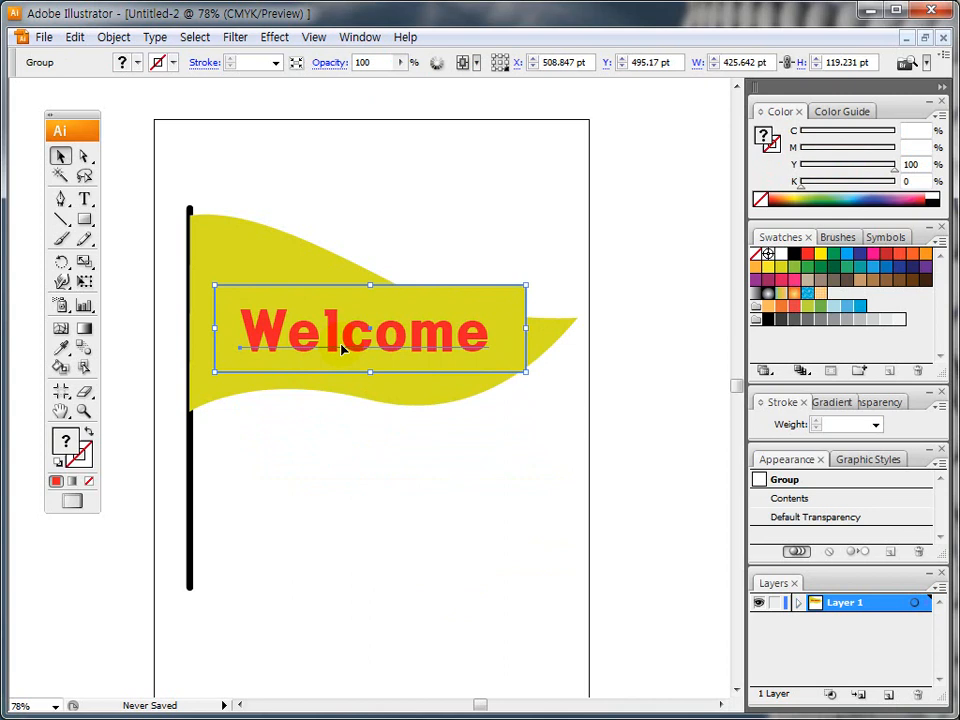
{"action": "key", "text": "ctrl+shift+d"}
{"action": "mouse_move", "coordinate": [320, 308]}
{"action": "left_mouse_down"}
{"action": "mouse_move", "coordinate": [330, 352]}
{"action": "mouse_move", "coordinate": [272, 352]}
{"action": "mouse_move", "coordinate": [290, 300]}
{"action": "mouse_move", "coordinate": [324, 345]}
{"action": "mouse_move", "coordinate": [322, 322]}
{"action": "mouse_move", "coordinate": [405, 266]}
{"action": "left_mouse_up"}
{"action": "mouse_move", "coordinate": [278, 258]}
{"action": "left_mouse_down"}
{"action": "mouse_move", "coordinate": [229, 208]}
{"action": "mouse_move", "coordinate": [243, 232]}
{"action": "left_mouse_up"}
{"action": "key", "text": "Escape"}
Step: Send the Welcome group to the back, behind the flag, and select it together with the flag shape
{"action": "right_click", "coordinate": [292, 334]}
{"action": "mouse_move", "coordinate": [371, 465]}
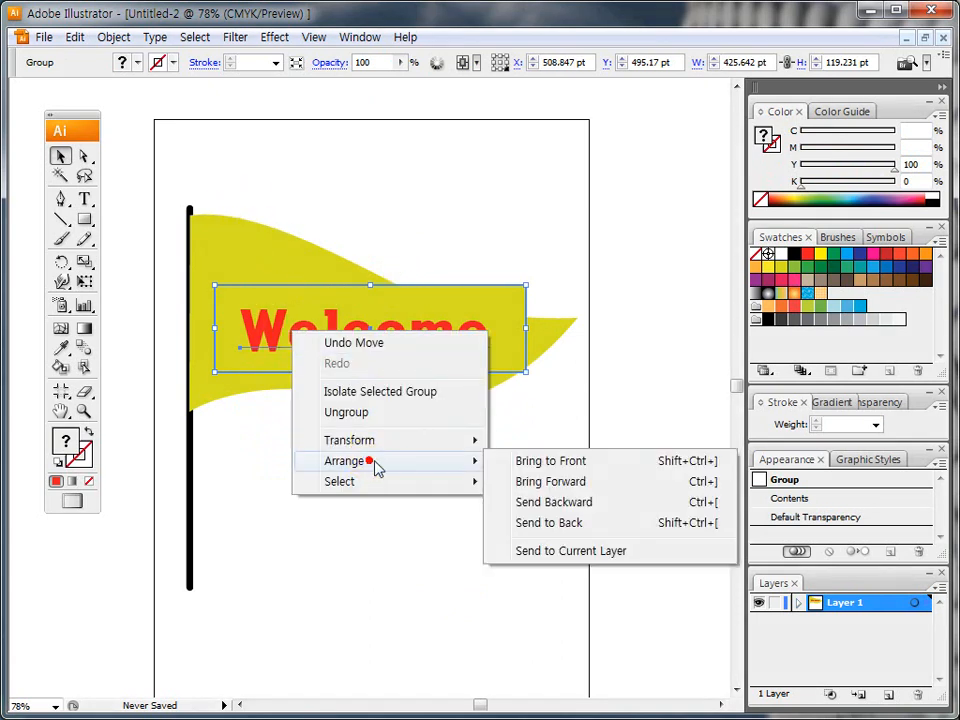
{"action": "left_click", "coordinate": [542, 523]}
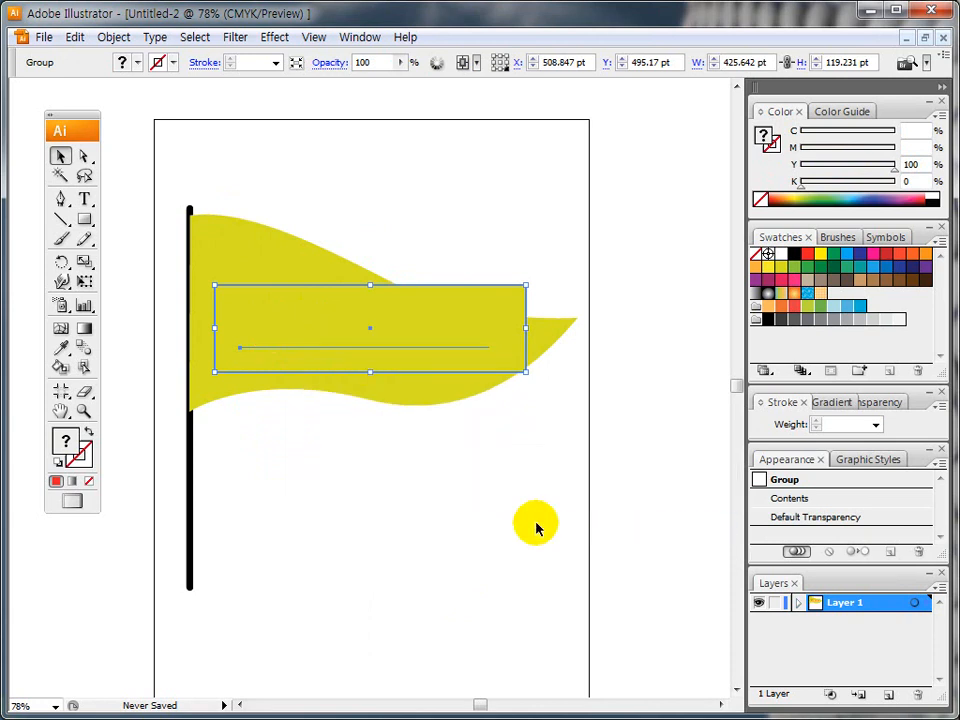
{"action": "left_click", "coordinate": [536, 525]}
{"action": "left_click_drag", "start_coordinate": [598, 248], "coordinate": [347, 439]}
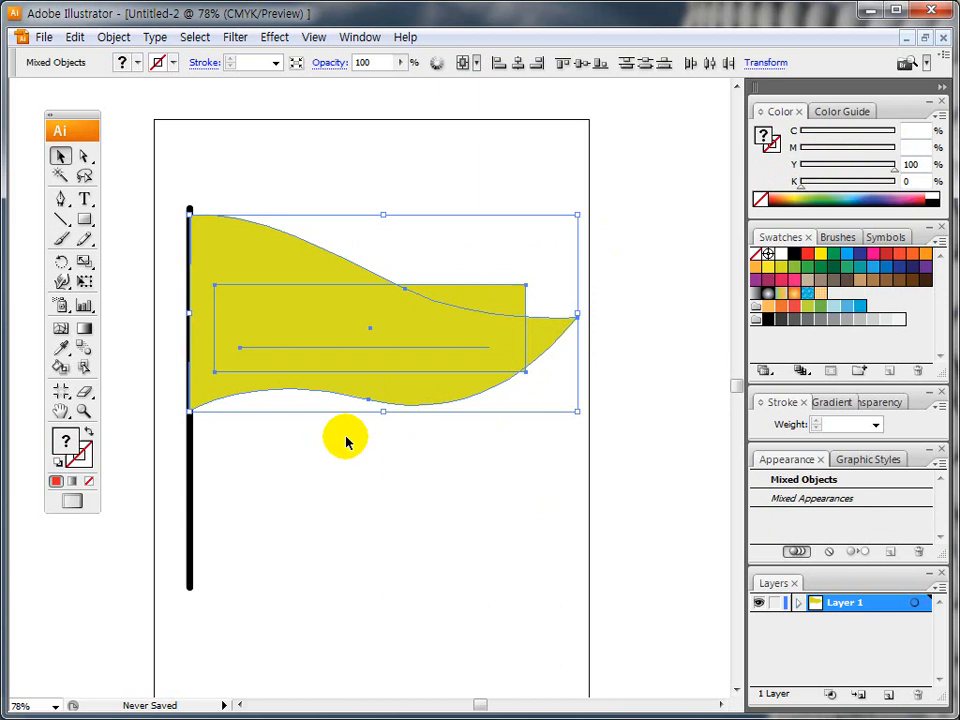
Step: Envelope-distort the Welcome group using the flag shape as the top object, then deselect it
{"action": "left_click", "coordinate": [100, 42]}
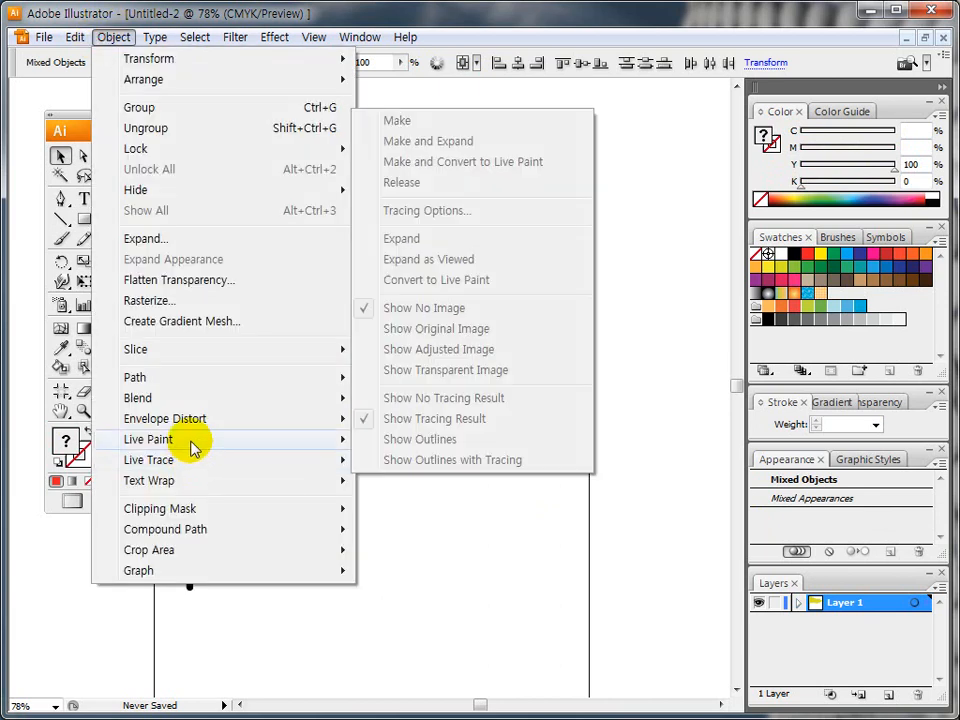
{"action": "mouse_move", "coordinate": [196, 428]}
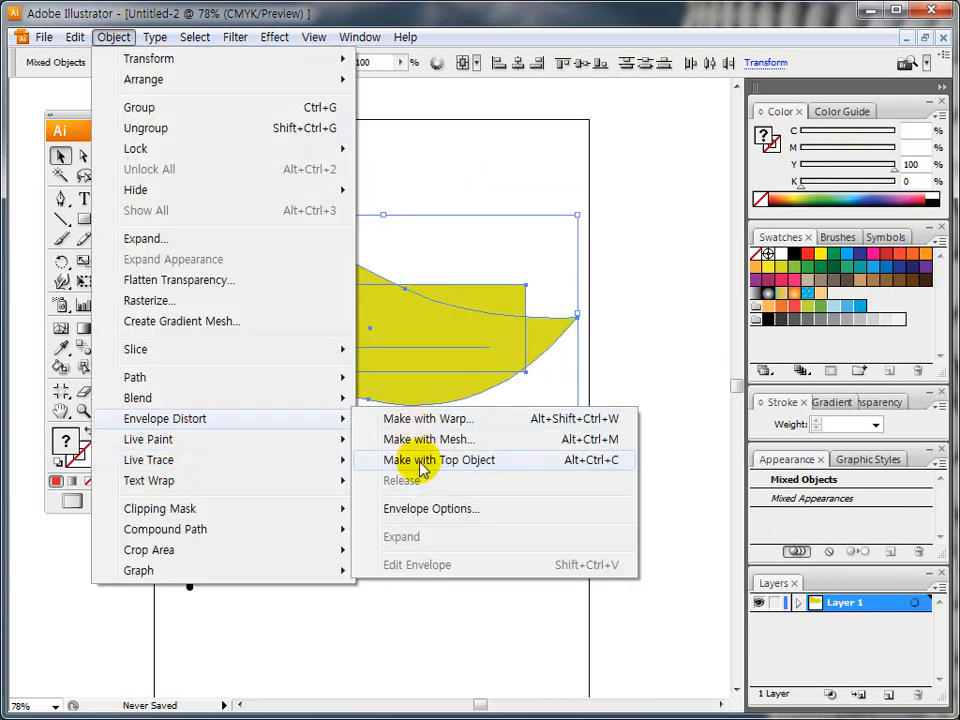
{"action": "left_click", "coordinate": [424, 466]}
{"action": "left_click", "coordinate": [420, 465]}
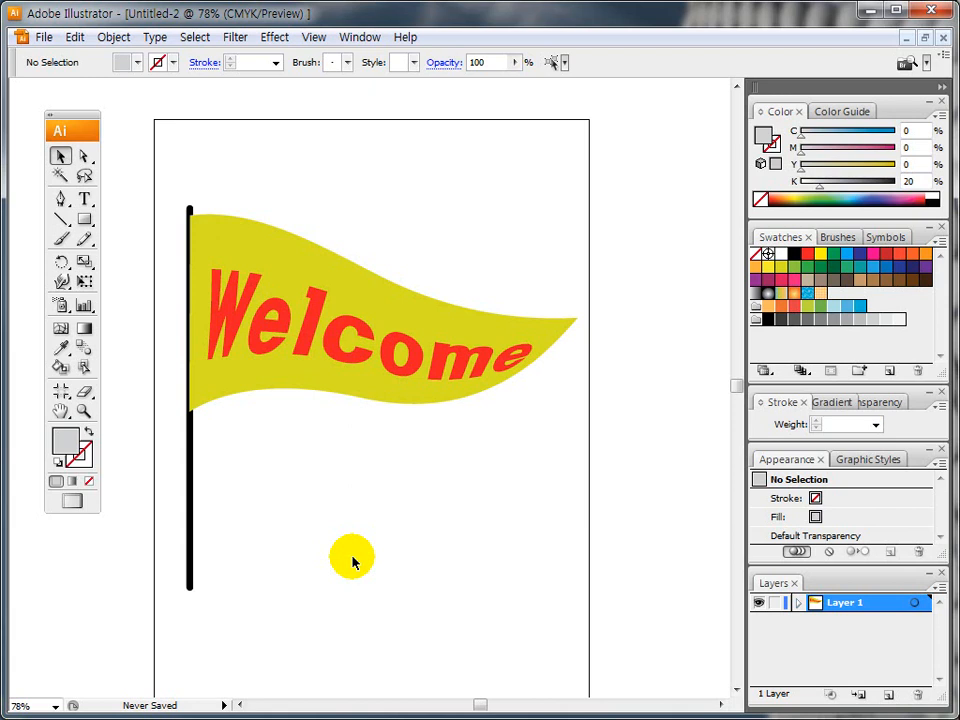
Step: Select the envelope's mesh points directly and shift the anchor midway along the flag's upper edge slightly downward
{"action": "left_click", "coordinate": [84, 157]}
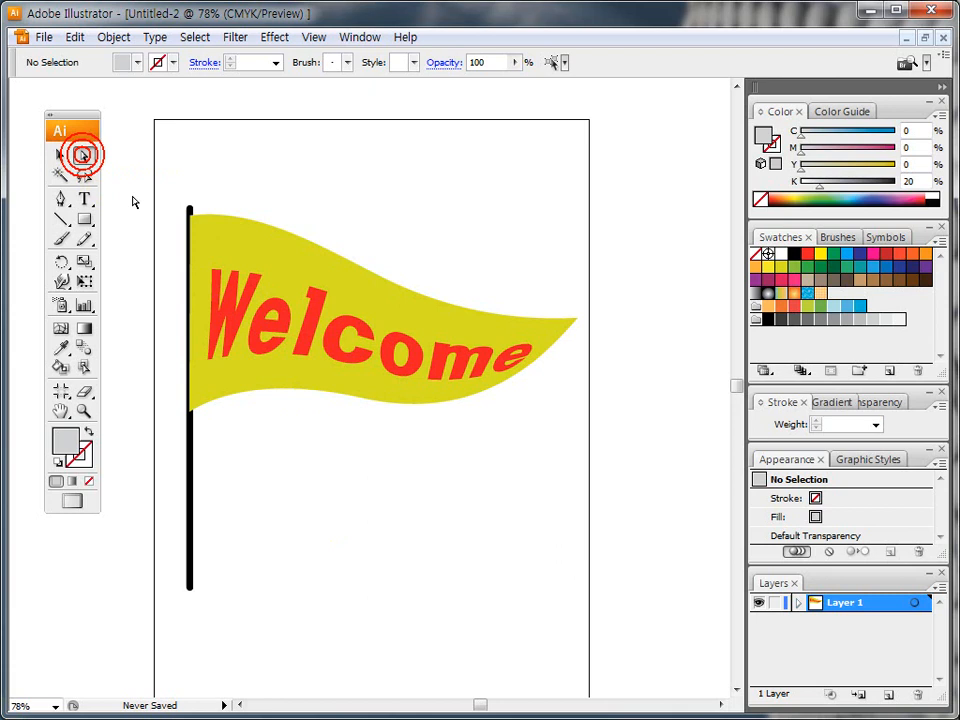
{"action": "left_click", "coordinate": [312, 246]}
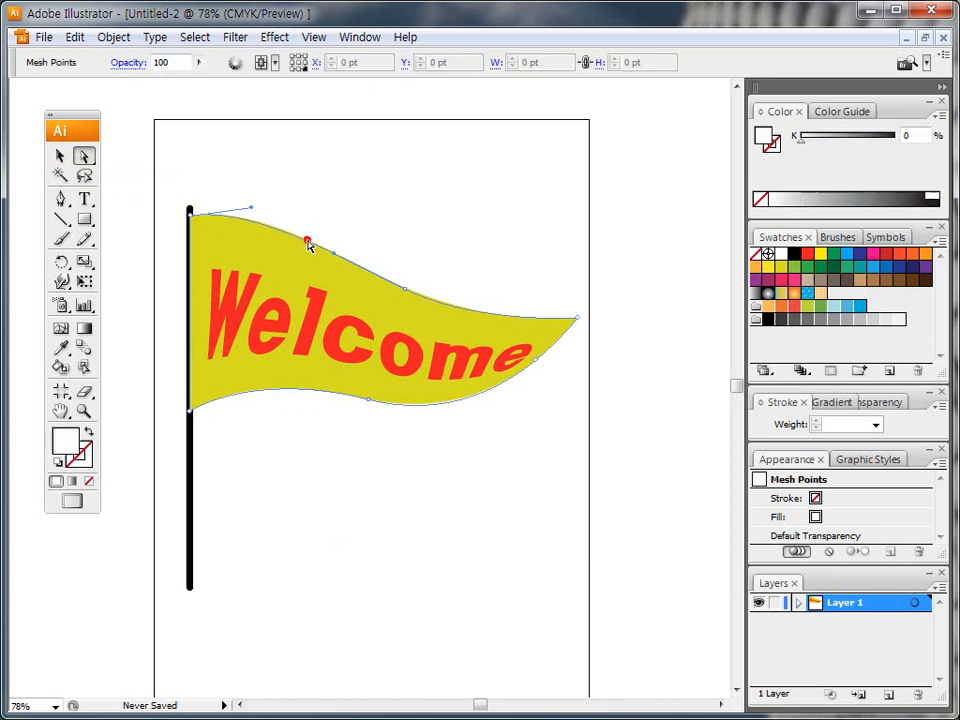
{"action": "left_click", "coordinate": [404, 292]}
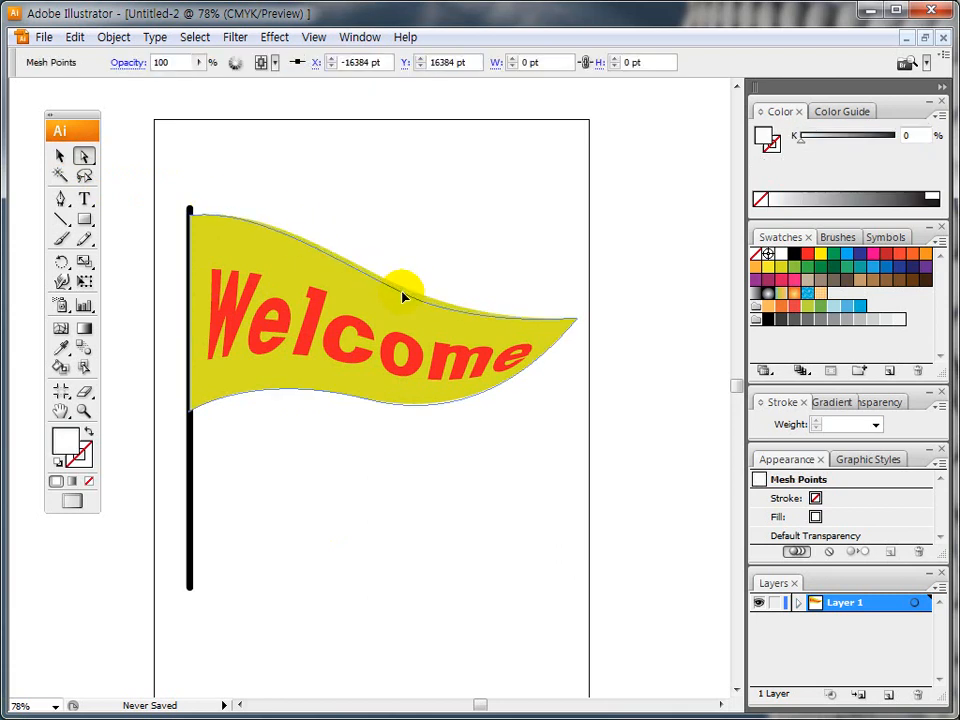
Step: Raise the anchor midway along the flag's lower edge and adjust the neighbouring curve handles to refine the wave
{"action": "left_click", "coordinate": [369, 401]}
{"action": "mouse_move", "coordinate": [369, 401]}
{"action": "left_mouse_down"}
{"action": "mouse_move", "coordinate": [369, 362]}
{"action": "mouse_move", "coordinate": [370, 391]}
{"action": "left_mouse_up"}
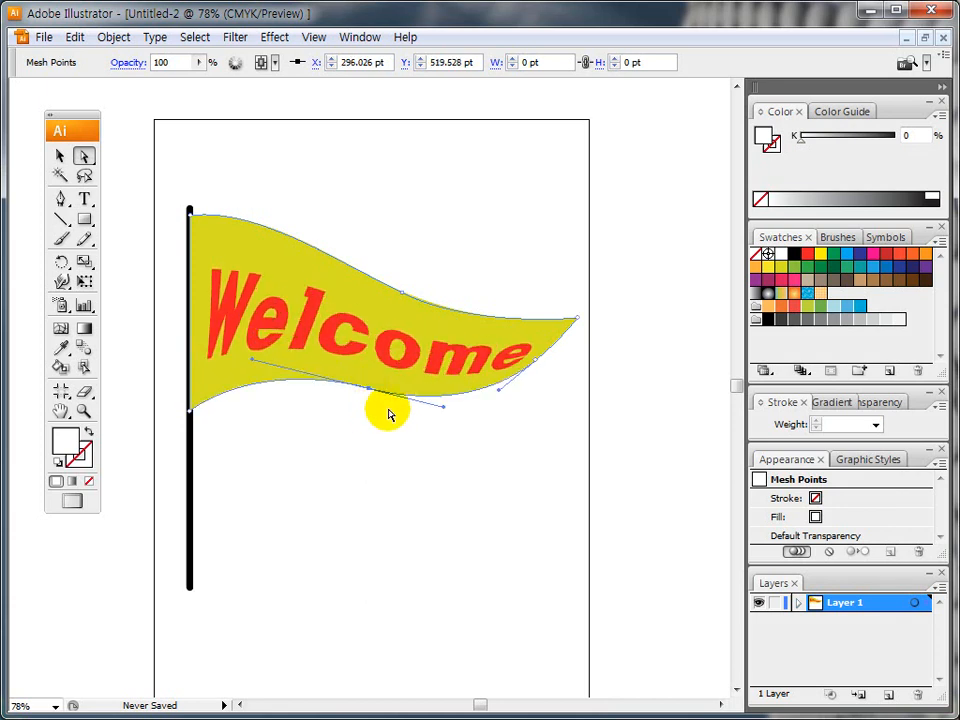
{"action": "left_click_drag", "start_coordinate": [444, 408], "coordinate": [489, 392]}
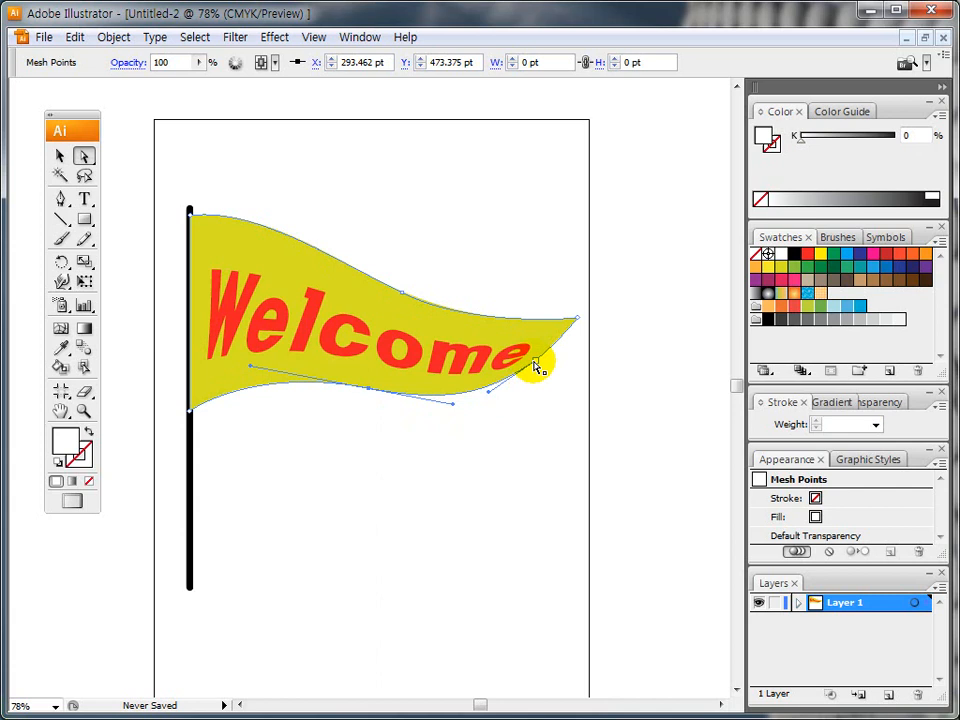
{"action": "left_click", "coordinate": [400, 290]}
{"action": "left_click", "coordinate": [60, 156]}
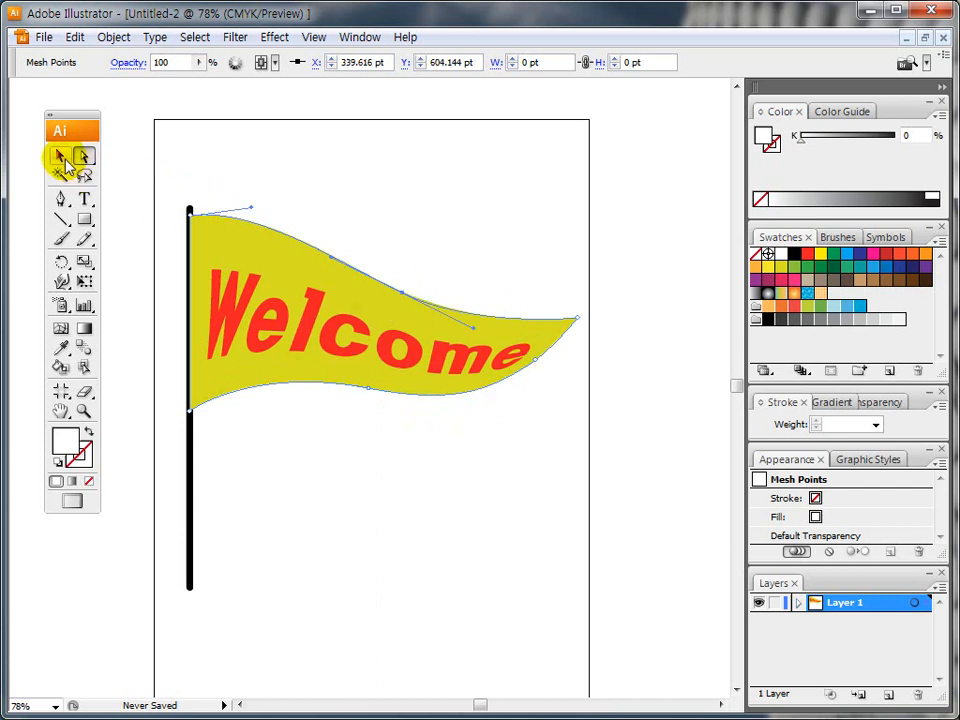
{"action": "left_click", "coordinate": [231, 165]}
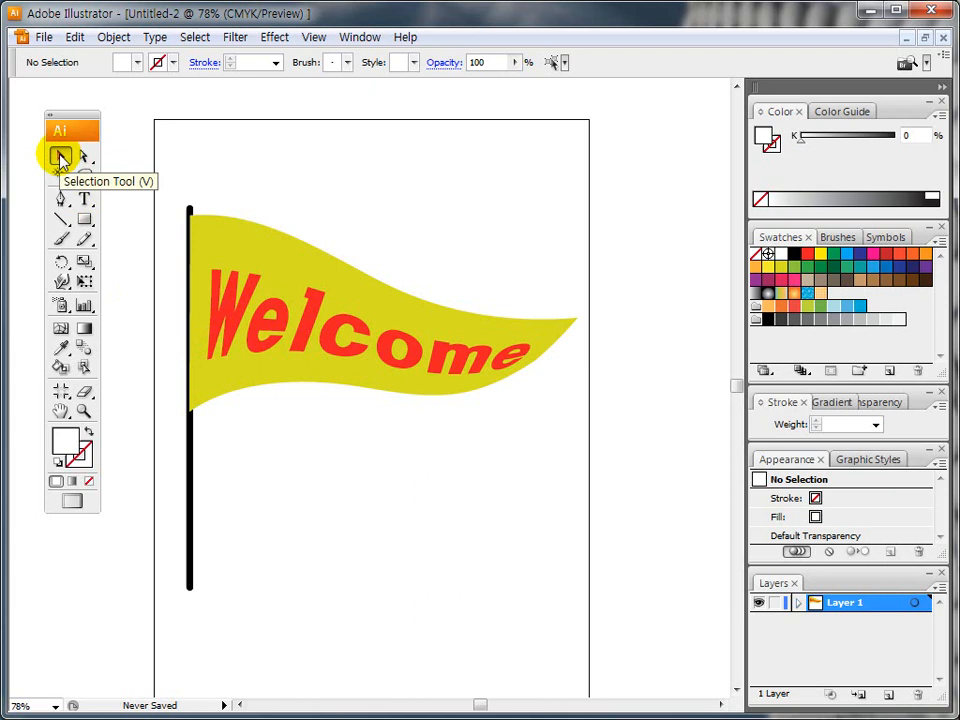
Step: Open the flag envelope's contents for editing and show the artwork in Outline view
{"action": "left_click", "coordinate": [221, 220]}
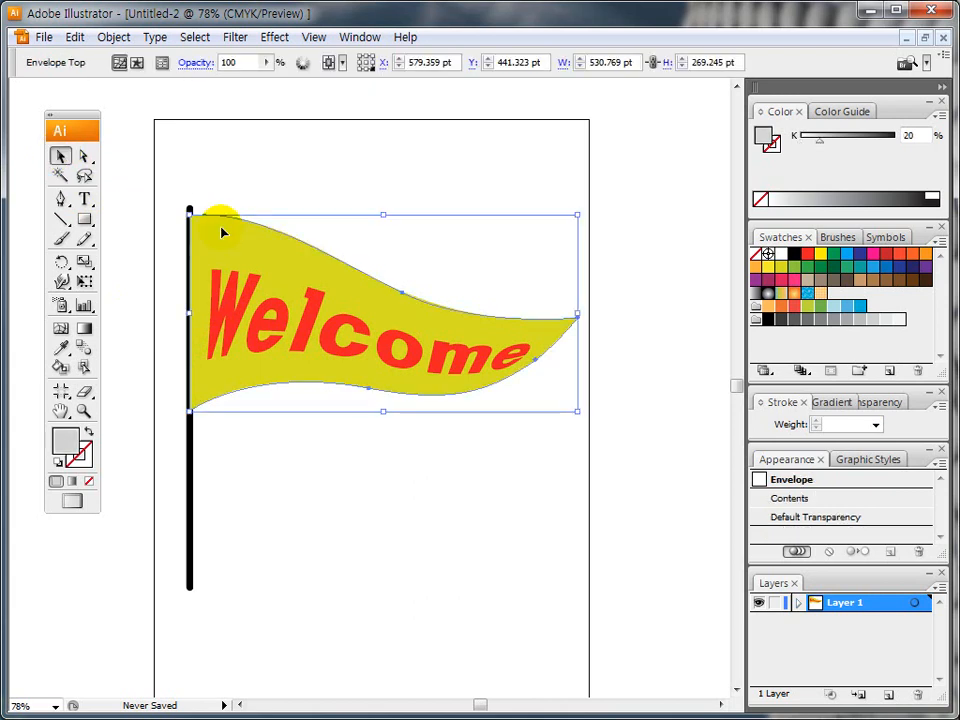
{"action": "left_click", "coordinate": [114, 38]}
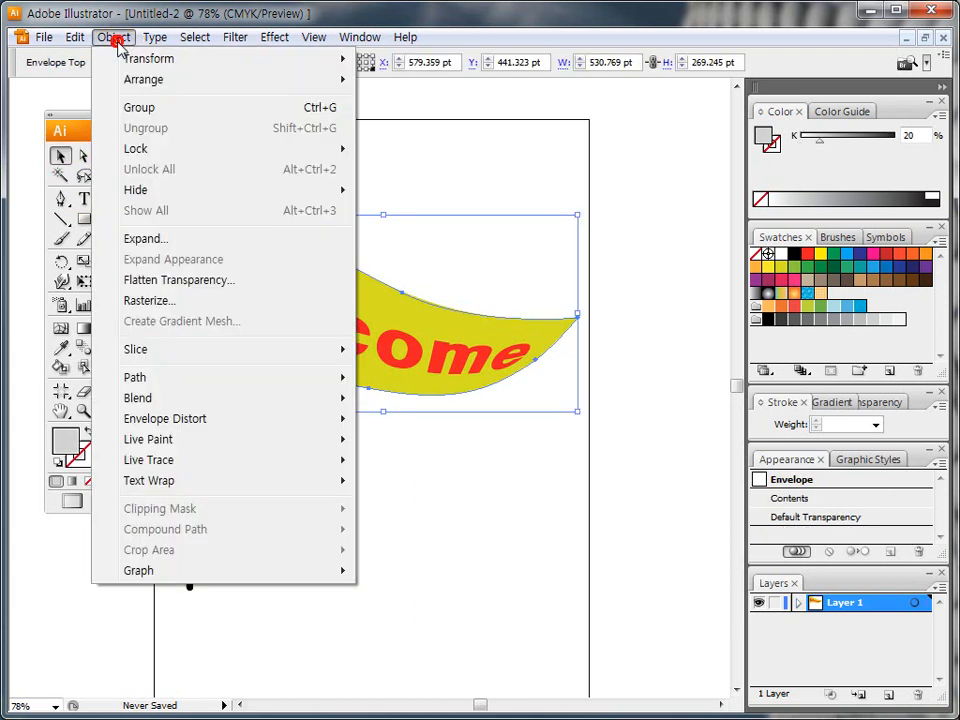
{"action": "mouse_move", "coordinate": [165, 420]}
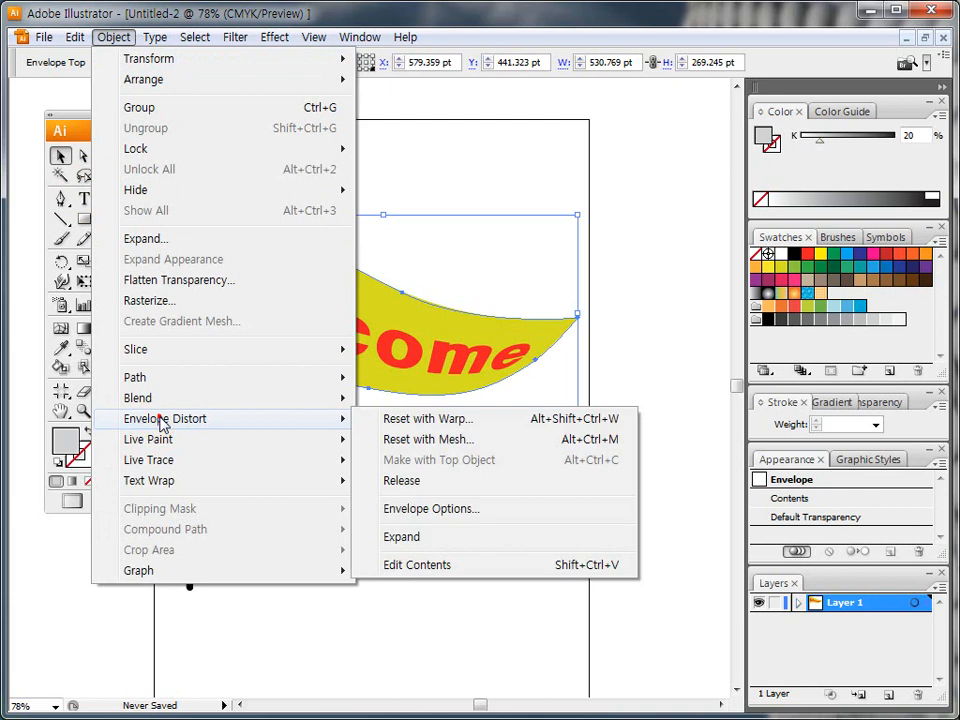
{"action": "left_click", "coordinate": [435, 567]}
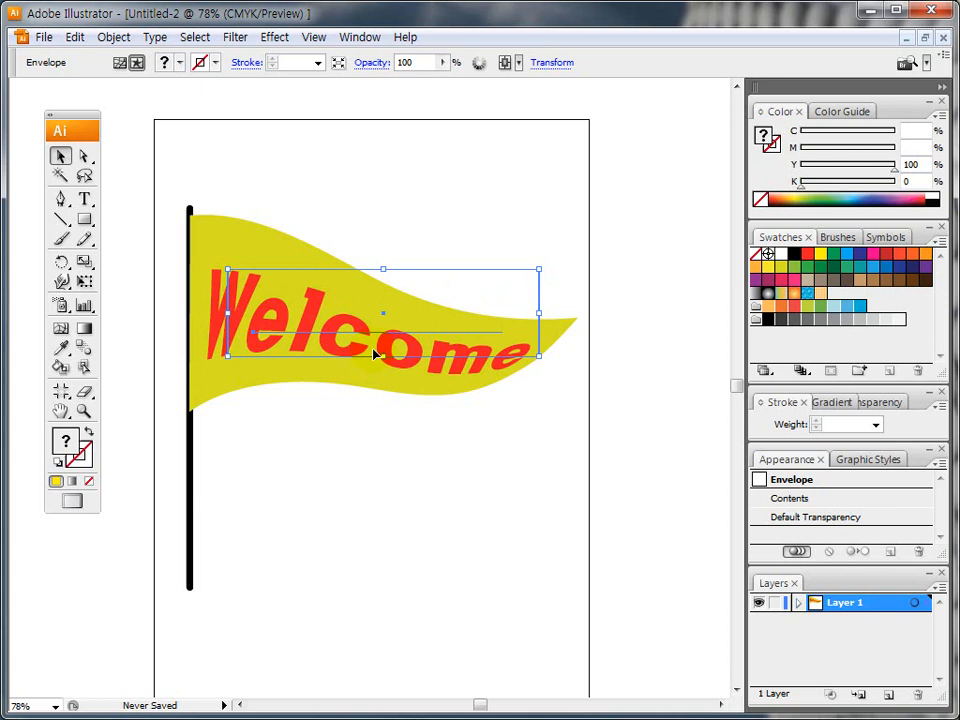
{"action": "left_click", "coordinate": [312, 37]}
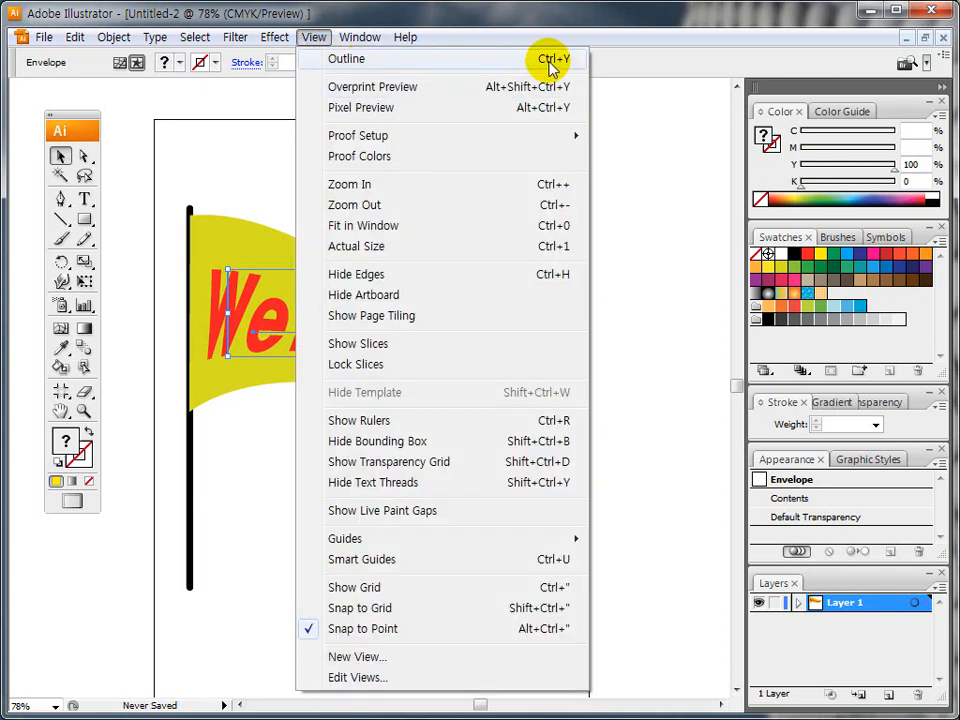
{"action": "left_click", "coordinate": [346, 59]}
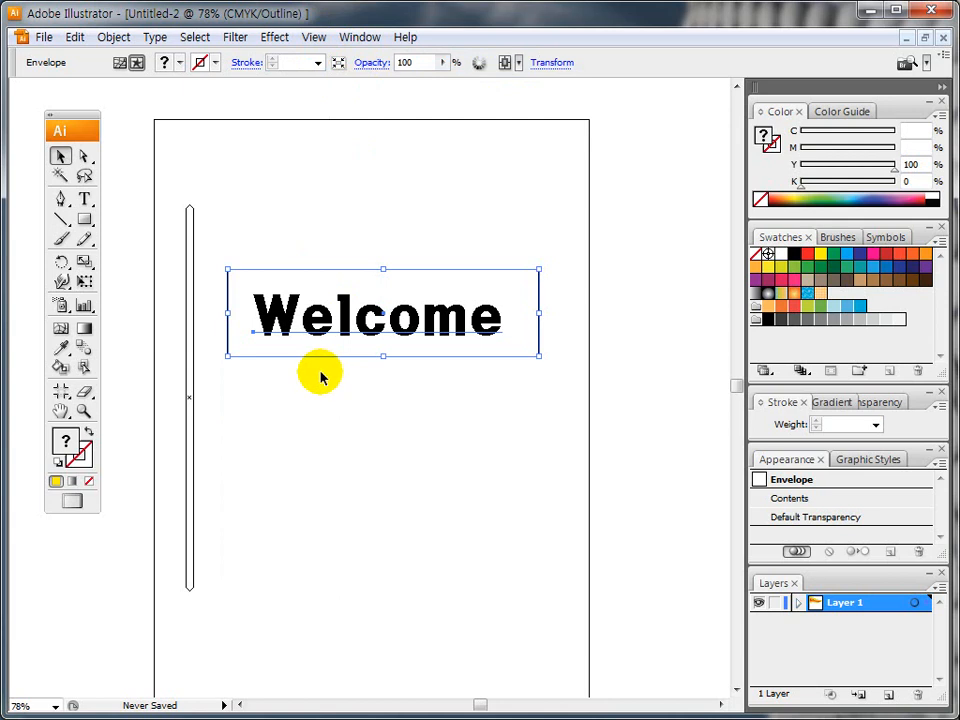
Step: Replace the text Welcome inside the envelope with "Thanks!"
{"action": "left_click", "coordinate": [85, 201]}
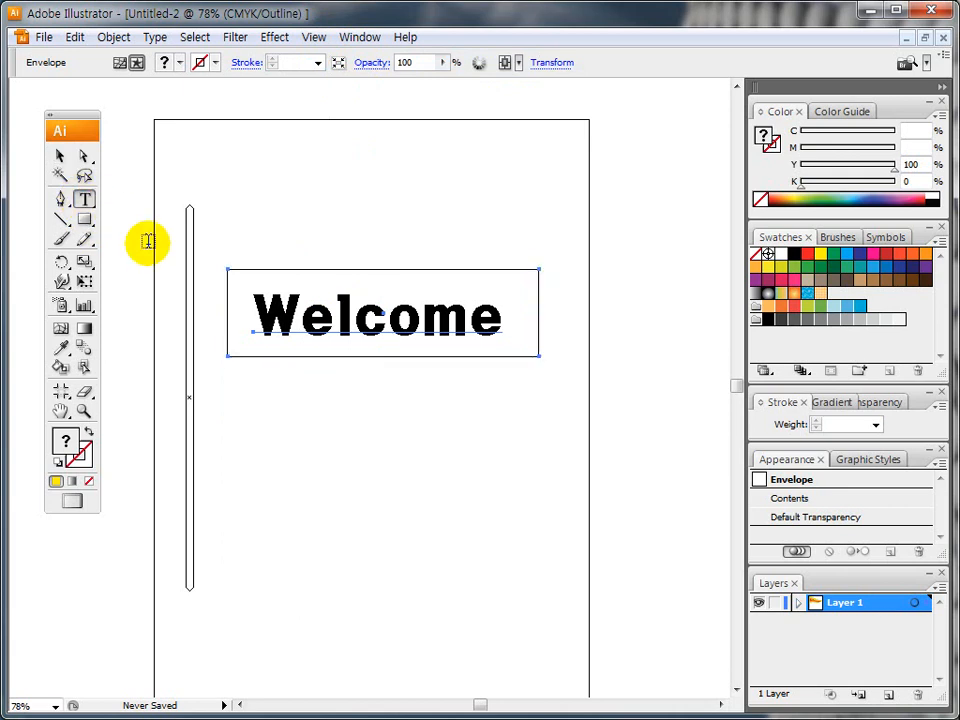
{"action": "left_click", "coordinate": [256, 312]}
{"action": "left_click_drag", "start_coordinate": [256, 312], "coordinate": [494, 337]}
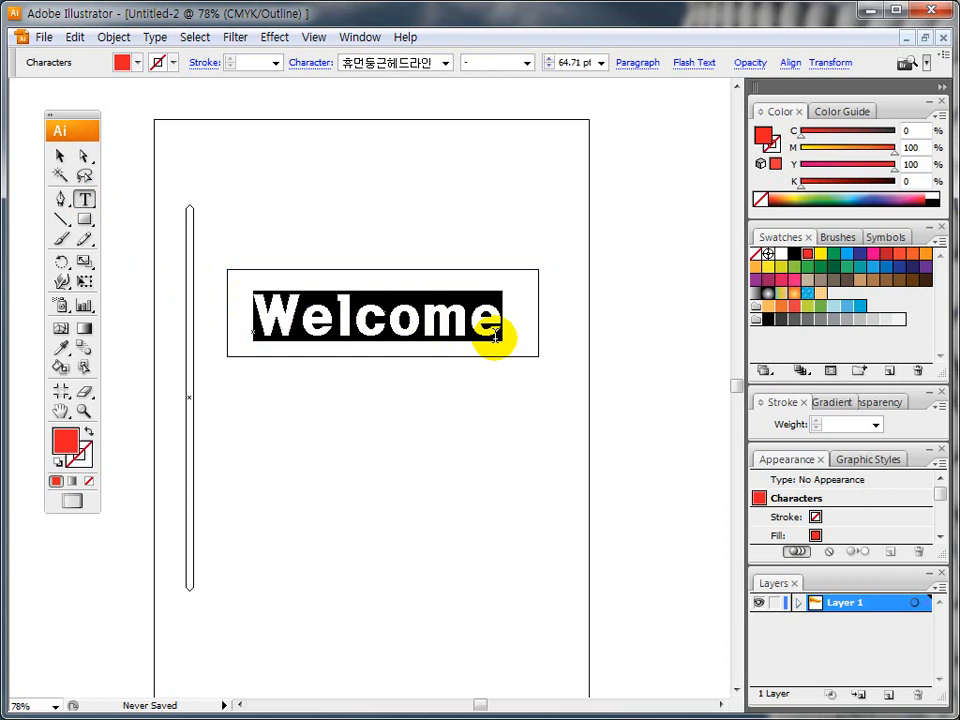
{"action": "type", "text": "Th"}
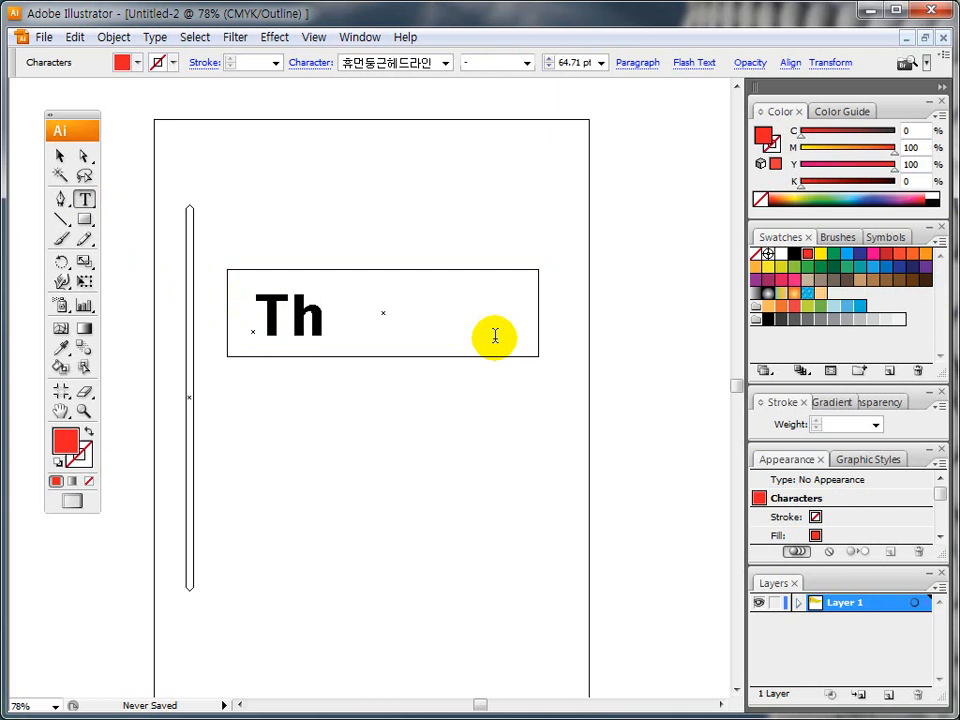
{"action": "type", "text": "anks"}
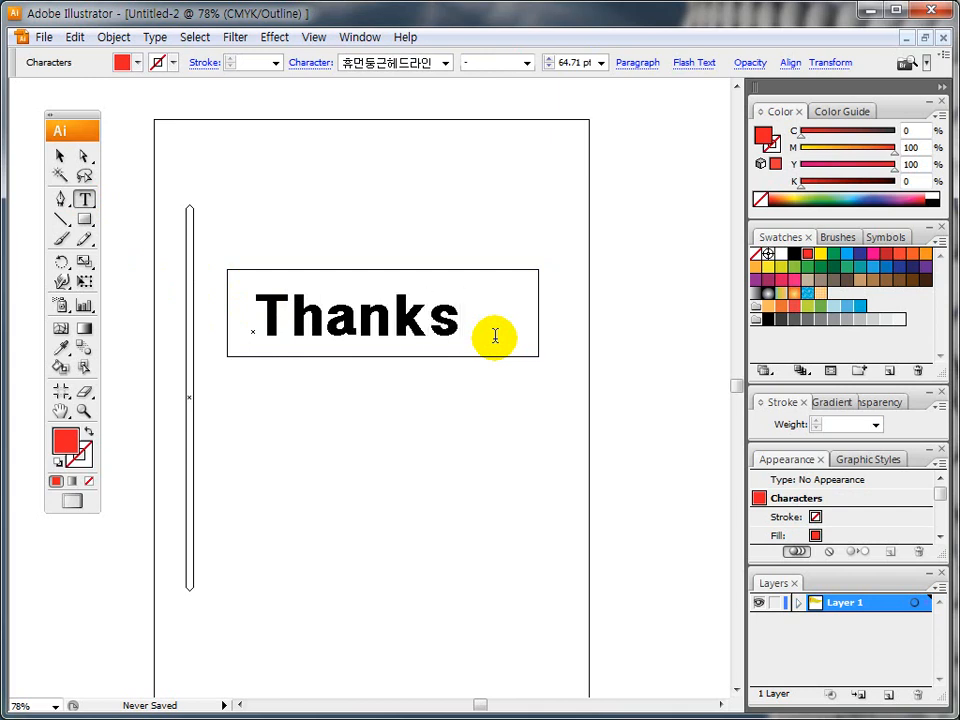
{"action": "type", "text": "!"}
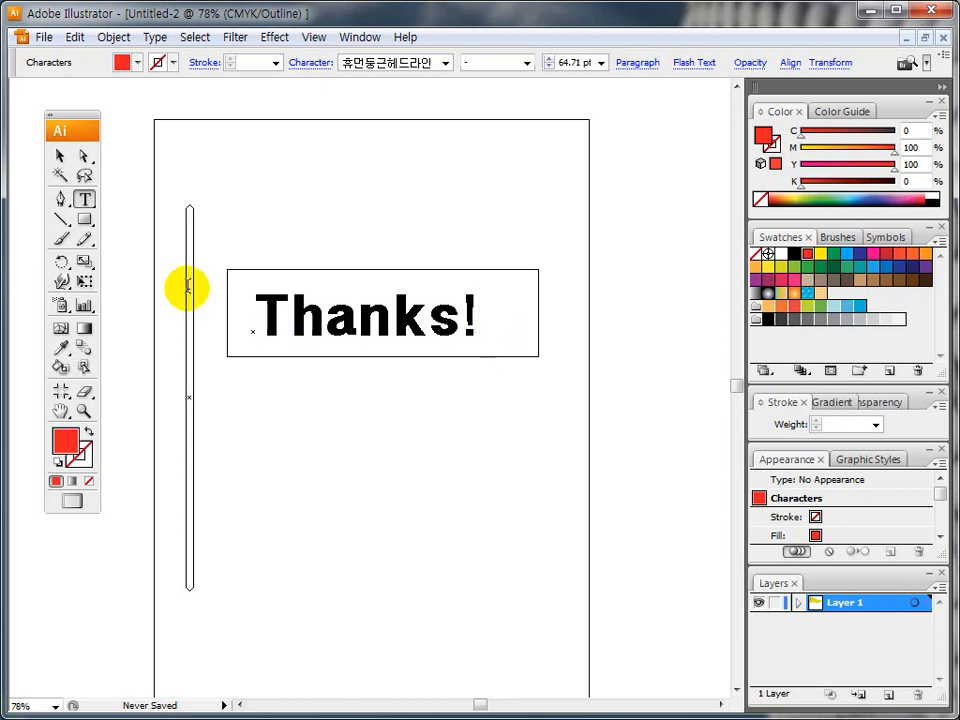
{"action": "left_click", "coordinate": [59, 158]}
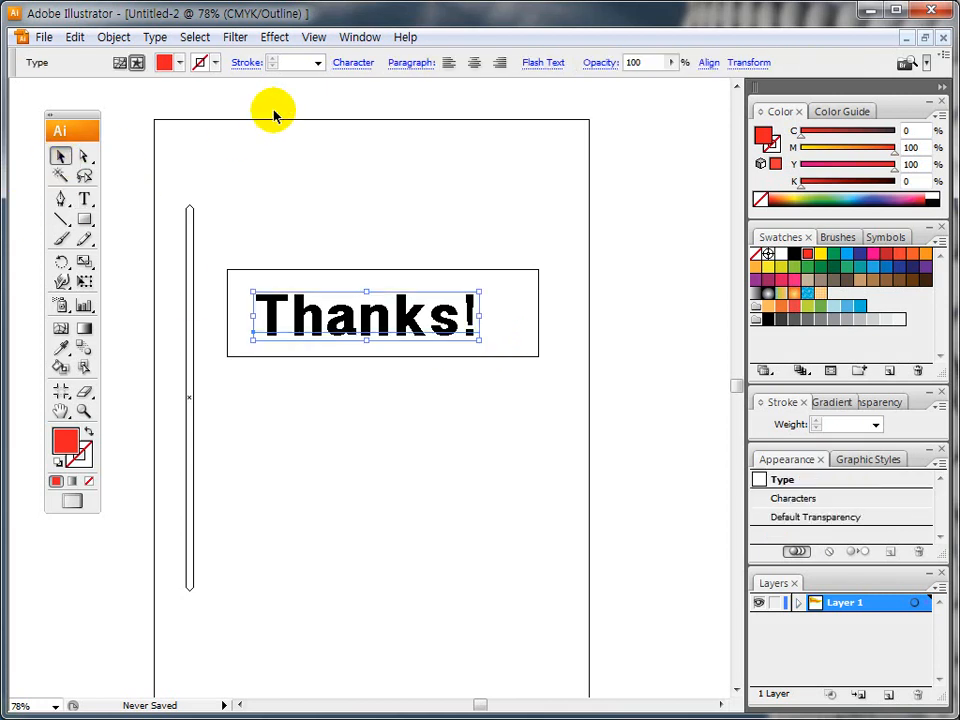
Step: Return the artwork to Preview view and deselect the text
{"action": "left_click", "coordinate": [313, 37]}
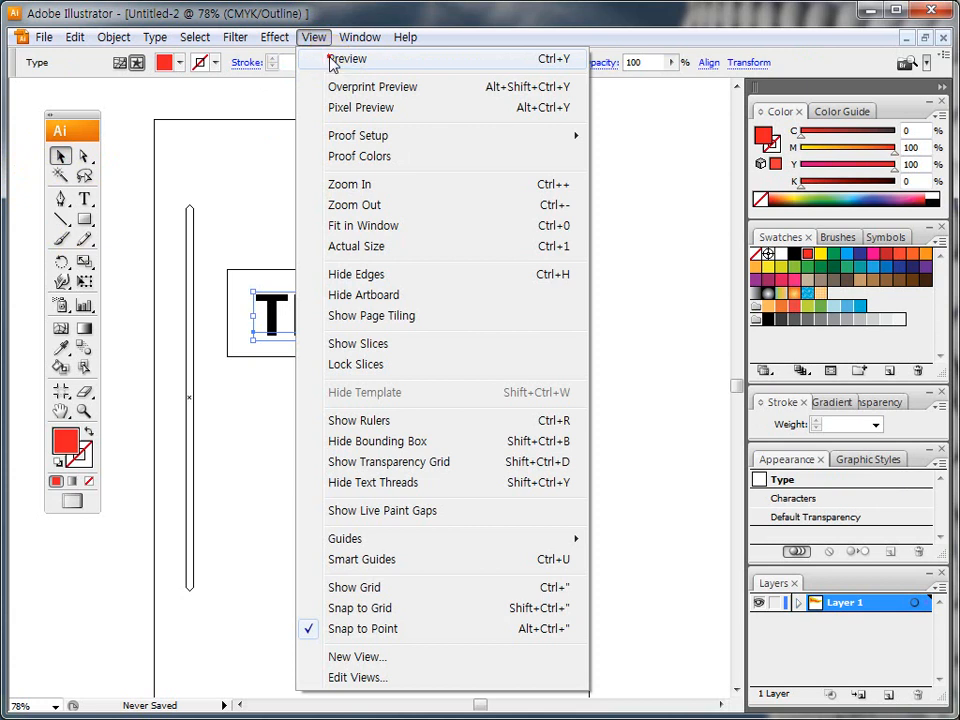
{"action": "left_click", "coordinate": [333, 62]}
{"action": "left_click", "coordinate": [155, 115]}
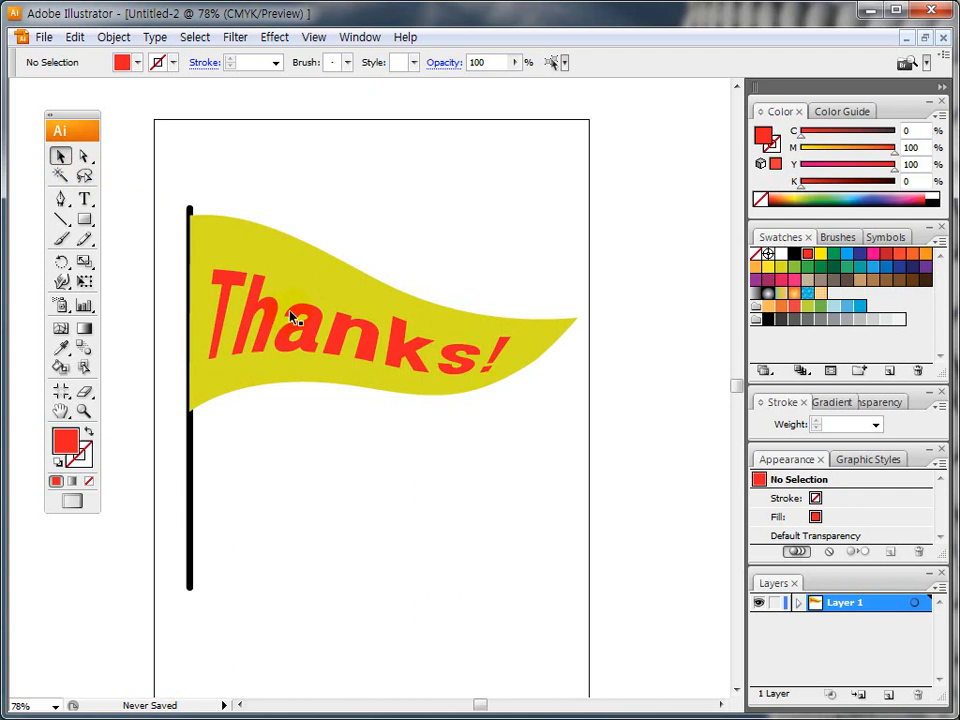
Step: Expand the flag's envelope distortion into ordinary editable paths
{"action": "left_click", "coordinate": [274, 253]}
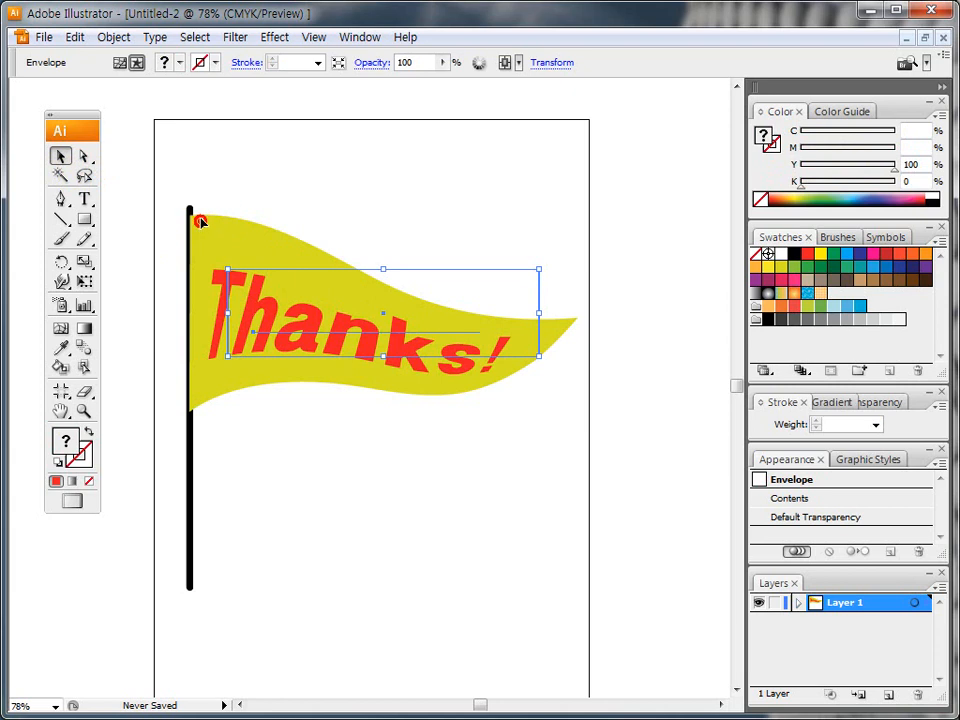
{"action": "left_click", "coordinate": [113, 37]}
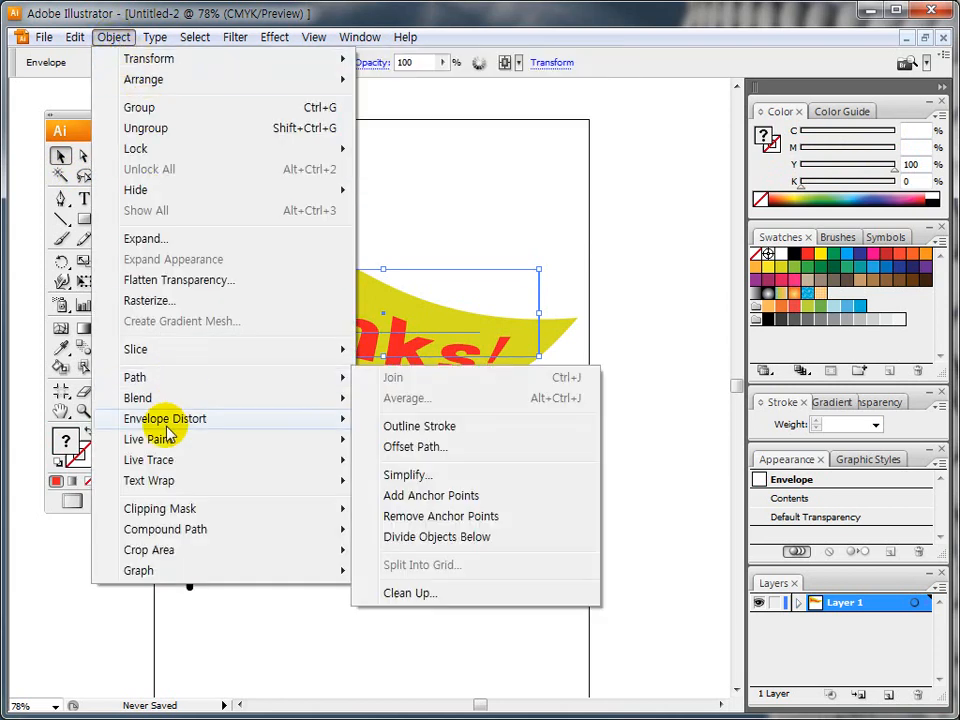
{"action": "mouse_move", "coordinate": [182, 420]}
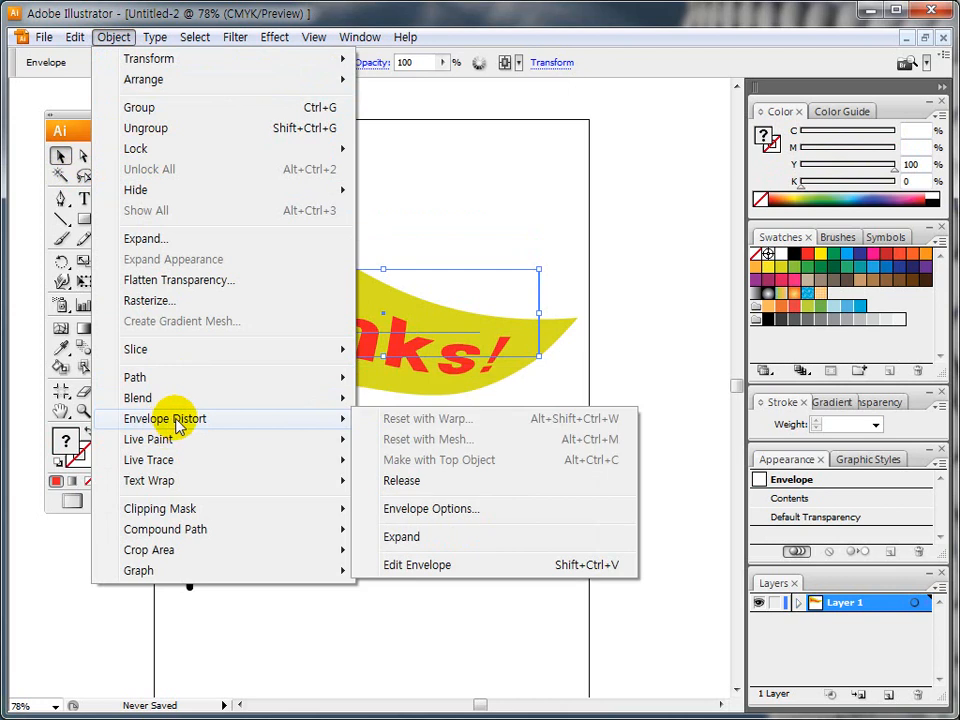
{"action": "left_click", "coordinate": [403, 537]}
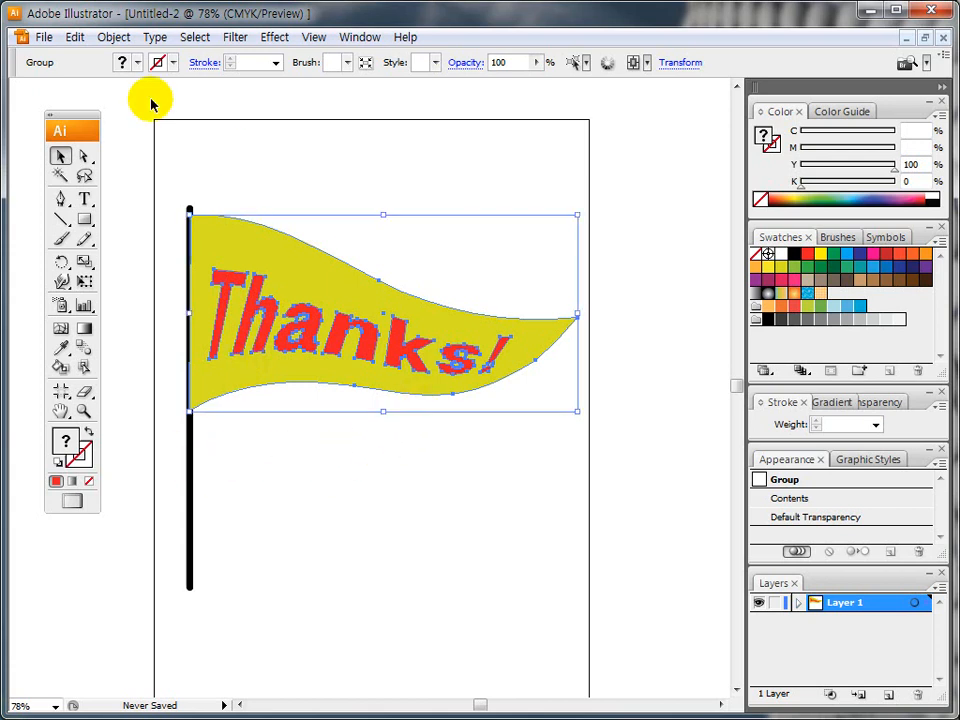
Step: Create a new portrait A4 document in CMYK colour mode with the default name Untitled-3
{"action": "left_click", "coordinate": [44, 37]}
{"action": "left_click", "coordinate": [45, 55]}
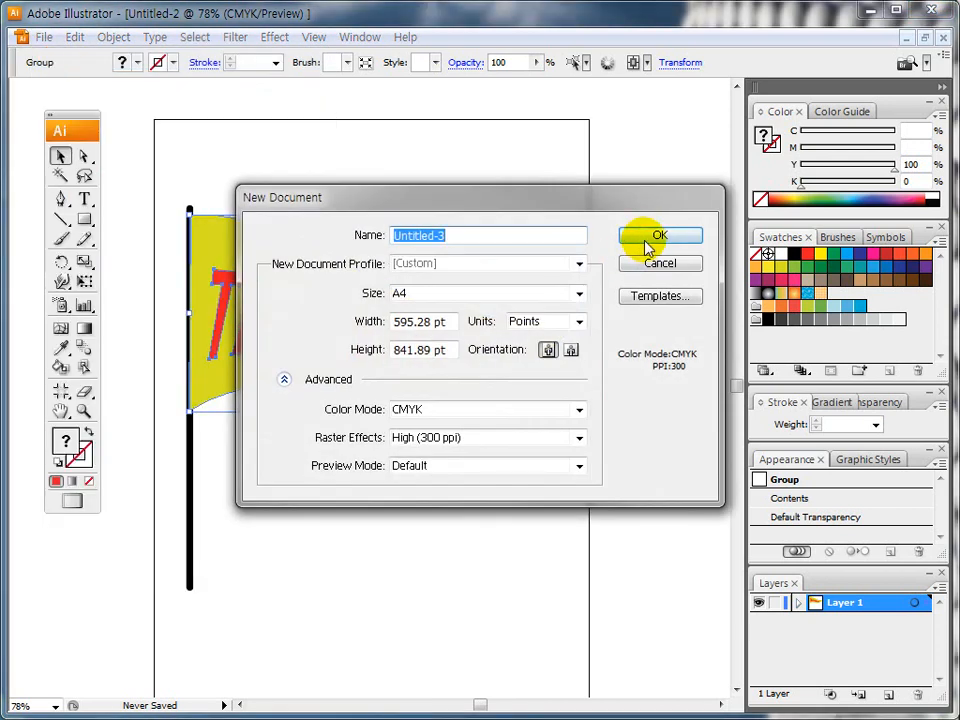
{"action": "left_click", "coordinate": [652, 237]}
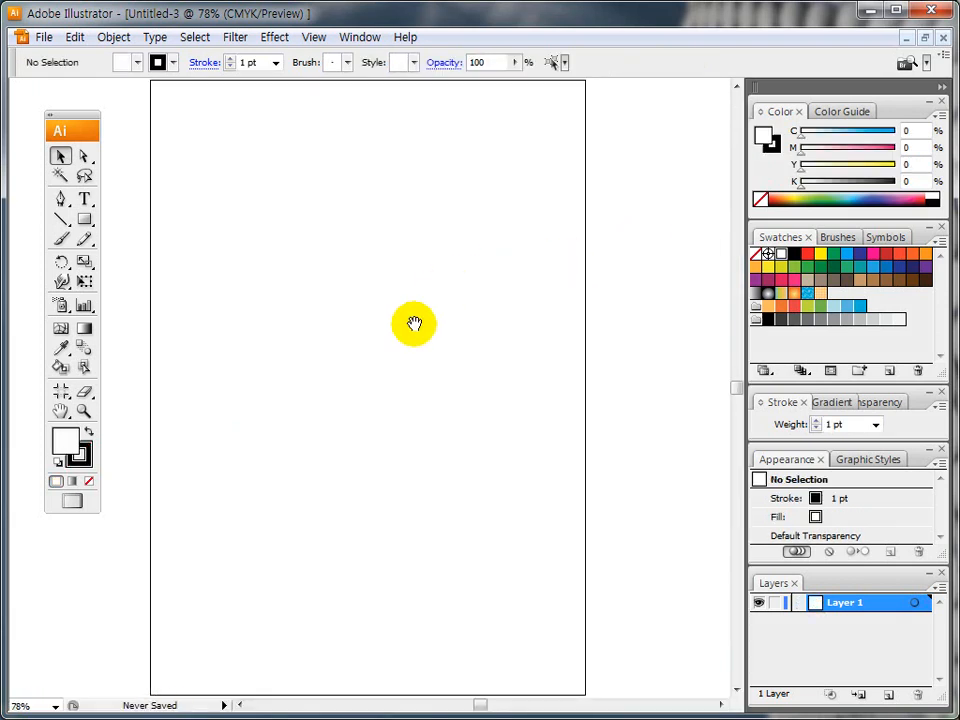
{"action": "left_click_drag", "start_coordinate": [412, 324], "coordinate": [392, 325]}
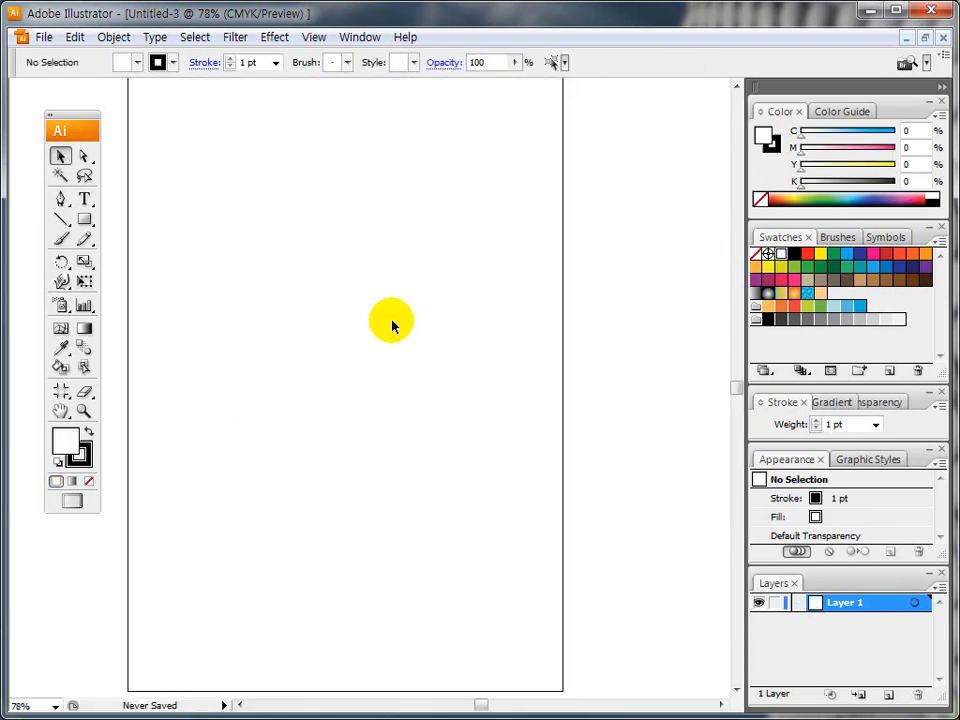
Step: Draw a wide rectangle in the upper middle of the page and fill it with green (C 50, Y 100)
{"action": "left_click_drag", "start_coordinate": [82, 220], "coordinate": [128, 226]}
{"action": "mouse_move", "coordinate": [165, 260]}
{"action": "left_mouse_down"}
{"action": "mouse_move", "coordinate": [214, 328]}
{"action": "mouse_move", "coordinate": [507, 376]}
{"action": "left_mouse_up"}
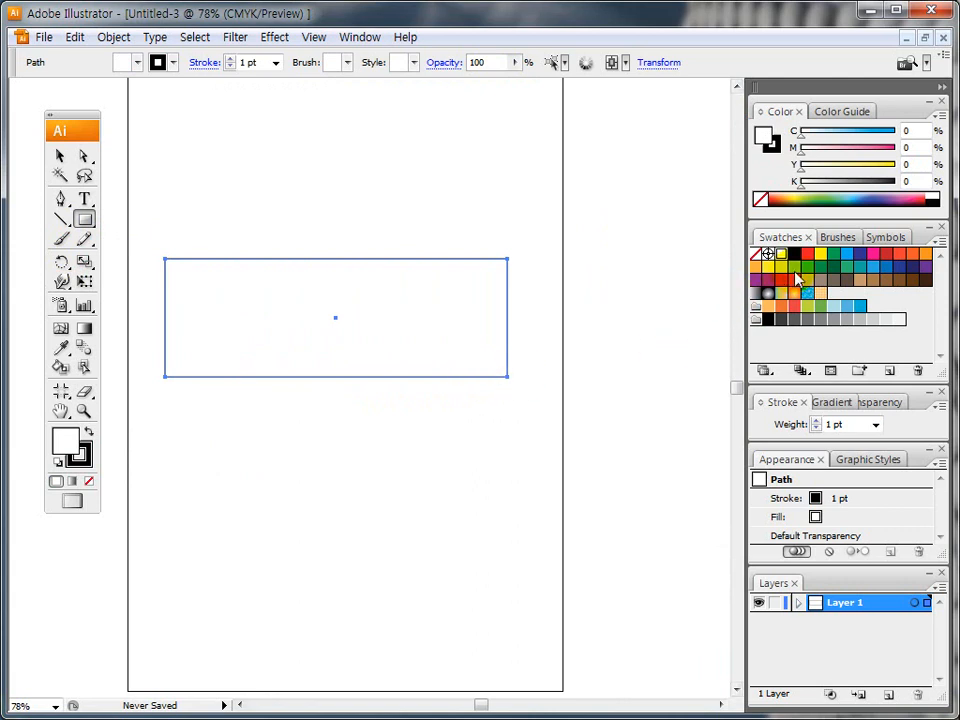
{"action": "left_click", "coordinate": [791, 268]}
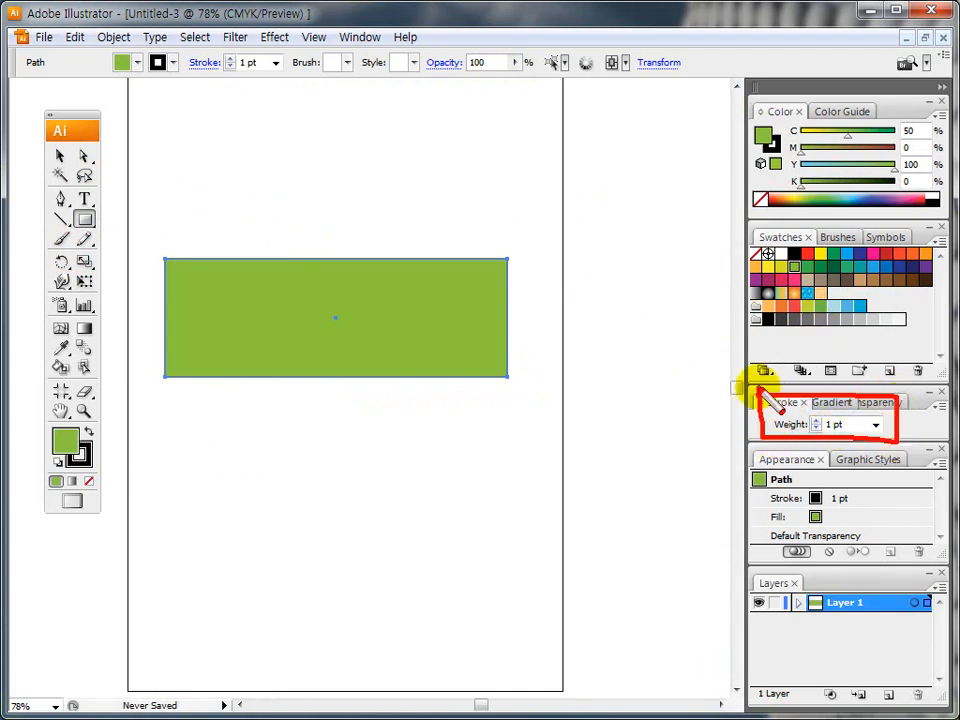
Step: Try a 5 pt stroke on the green rectangle and settle on a stroke weight of 10 pt
{"action": "left_click", "coordinate": [875, 425]}
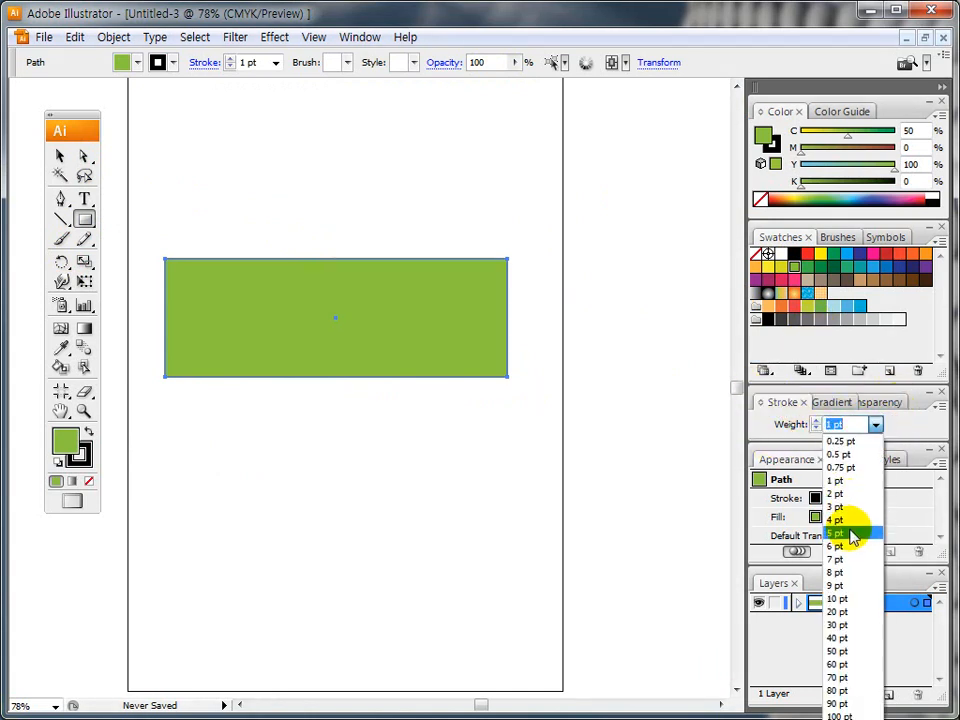
{"action": "left_click", "coordinate": [851, 537]}
{"action": "left_click", "coordinate": [875, 425]}
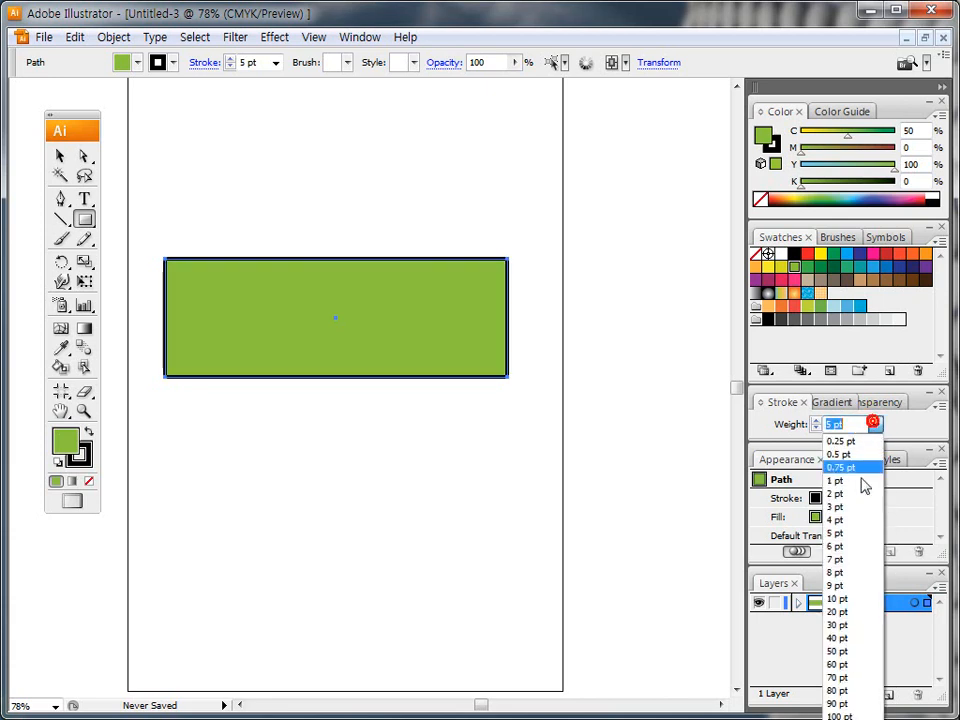
{"action": "left_click", "coordinate": [840, 600]}
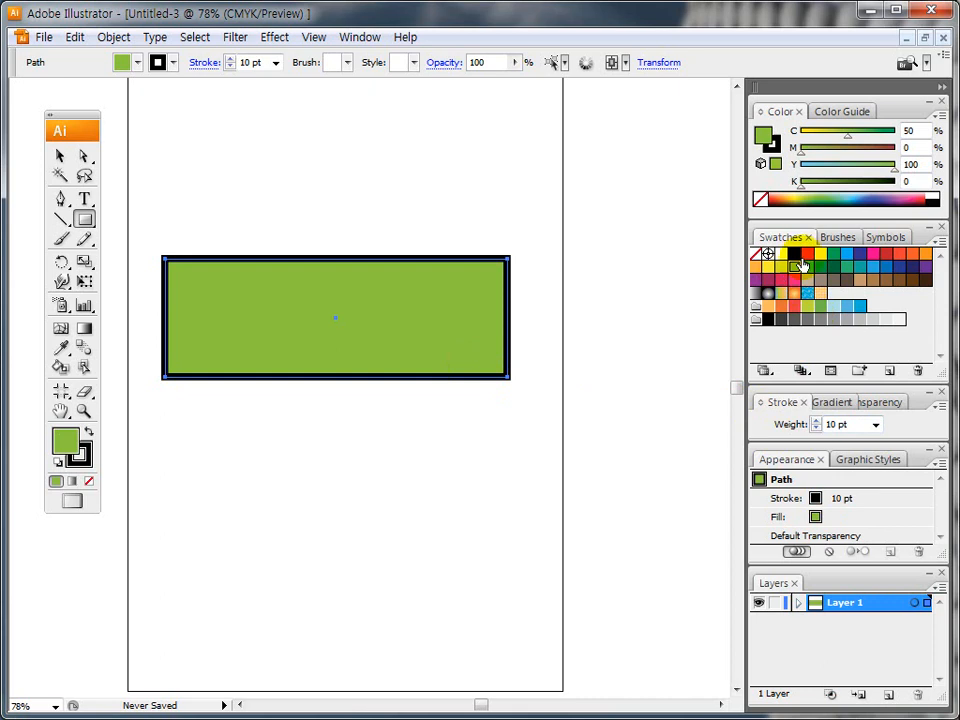
Step: Show the bounding box, recolour the rectangle's stroke magenta (M 100), and deselect the rectangle
{"action": "key", "text": "ctrl+shift+d"}
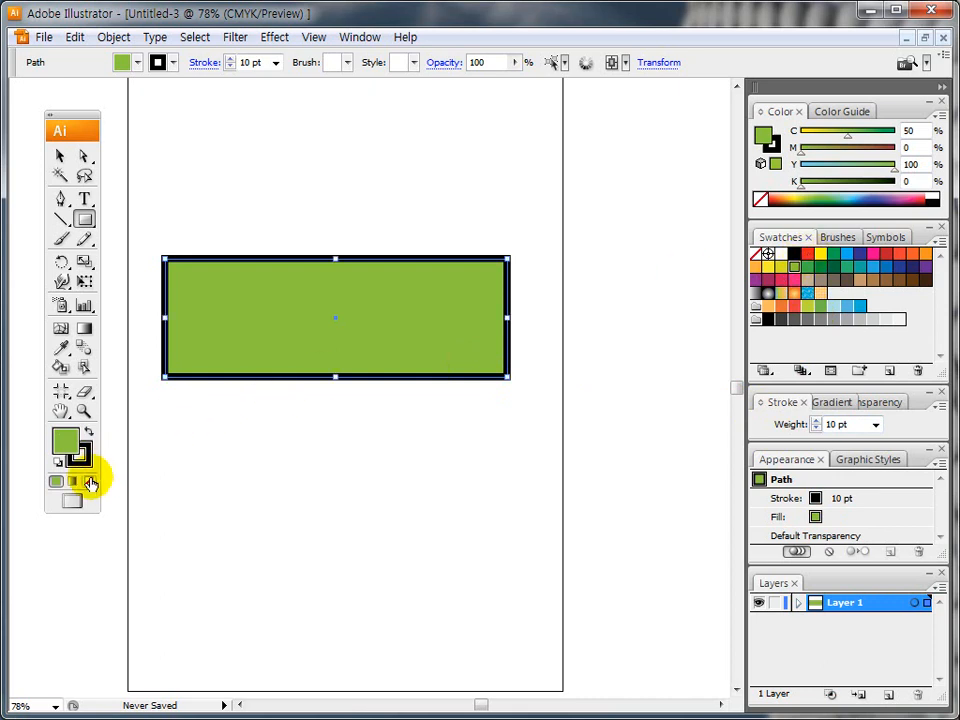
{"action": "left_click", "coordinate": [78, 454]}
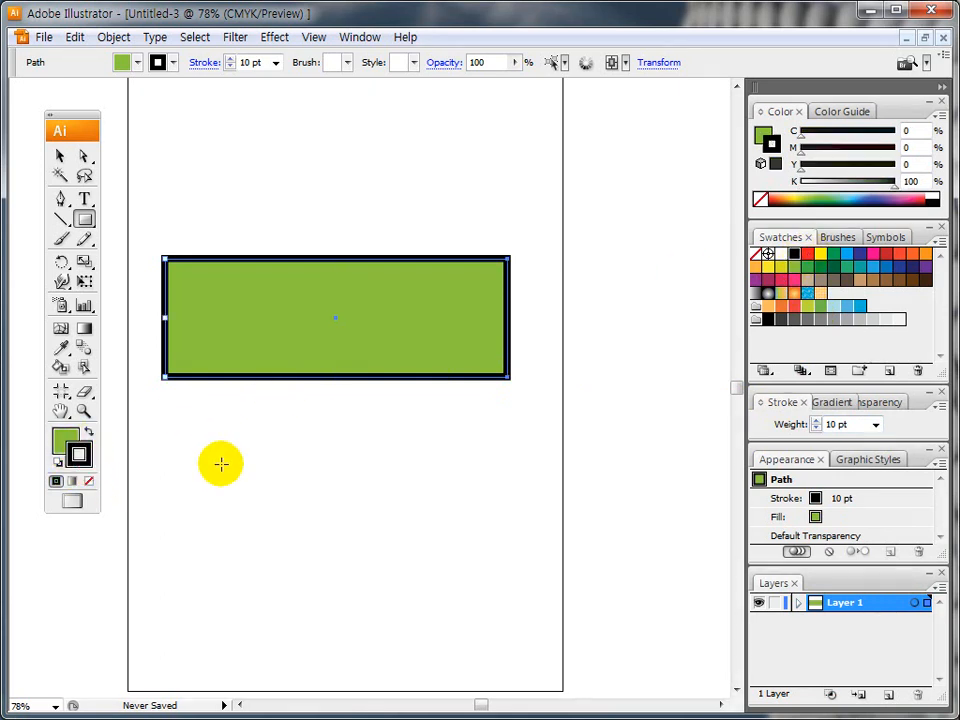
{"action": "left_click", "coordinate": [870, 254]}
{"action": "left_click", "coordinate": [59, 156]}
{"action": "left_click", "coordinate": [192, 160]}
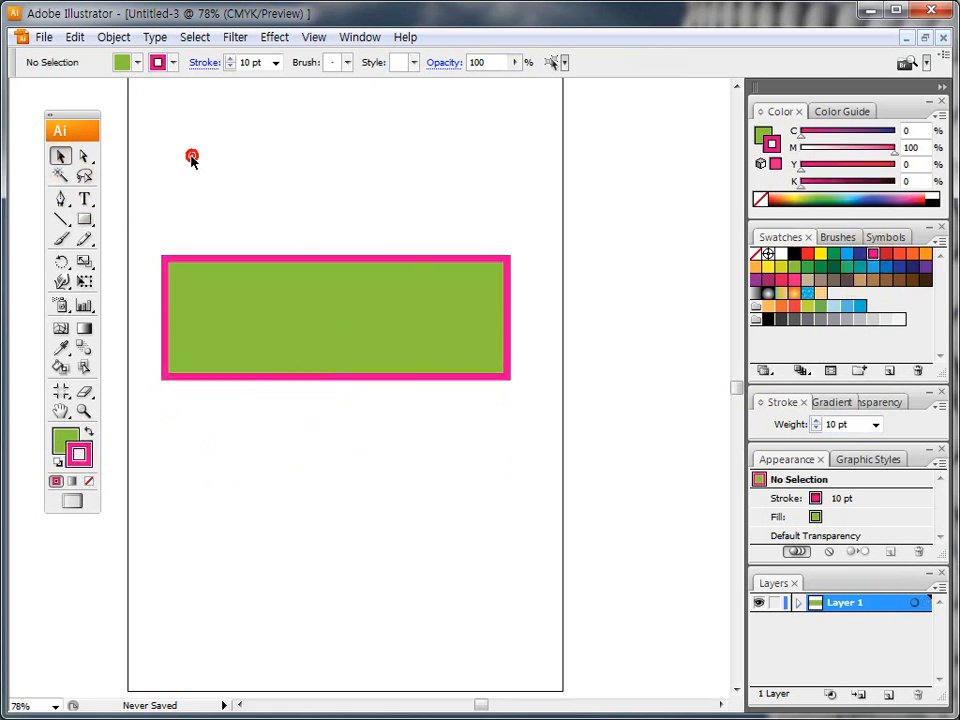
Step: Add the text Welcome below the rectangle, enlarge it to nearly the rectangle's width, and place it over the green fill
{"action": "left_click", "coordinate": [84, 198]}
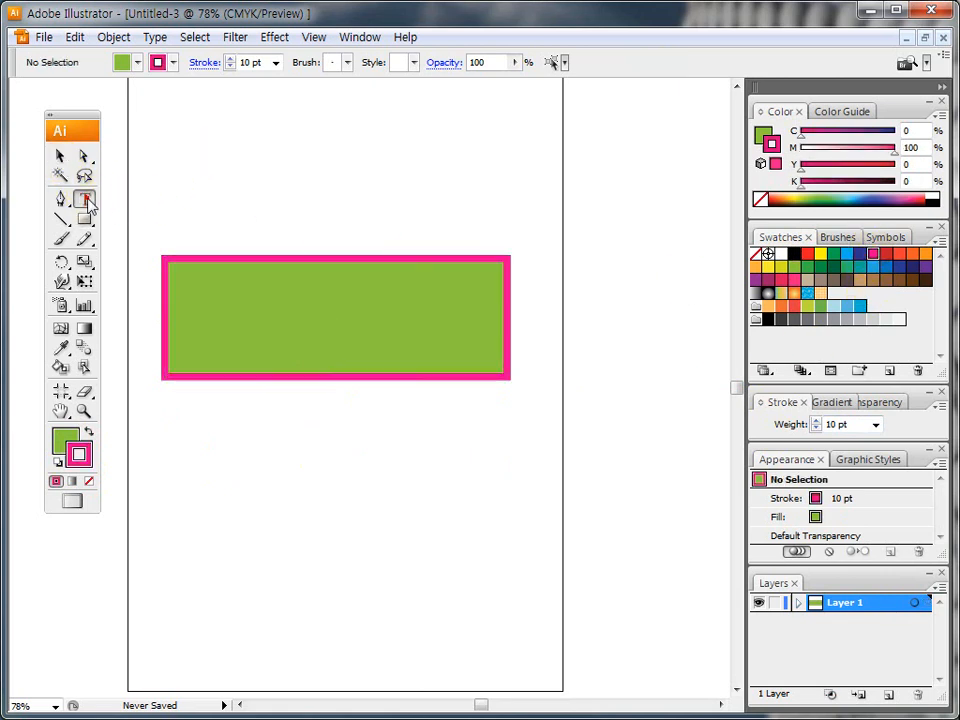
{"action": "left_click", "coordinate": [196, 488]}
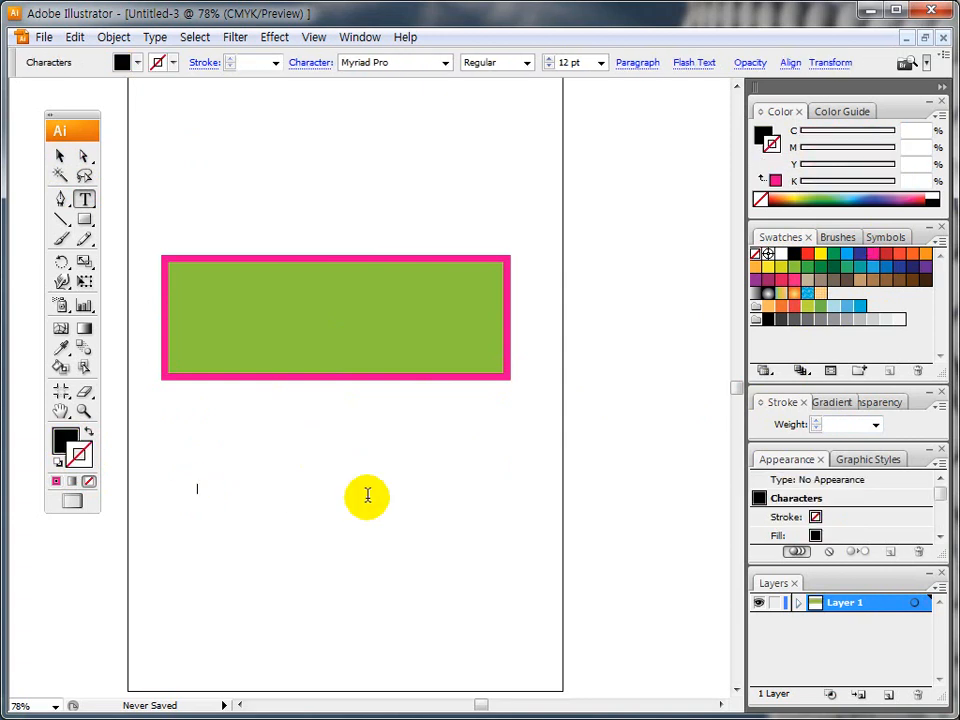
{"action": "type", "text": "welcome"}
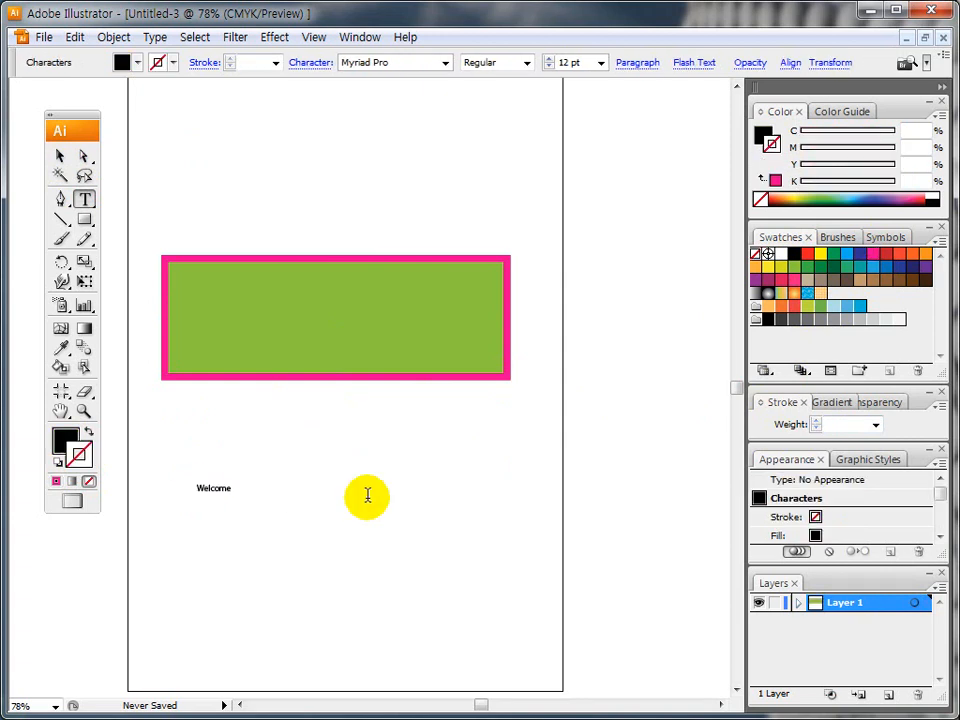
{"action": "left_click", "coordinate": [59, 156]}
{"action": "left_click_drag", "start_coordinate": [231, 497], "coordinate": [471, 645]}
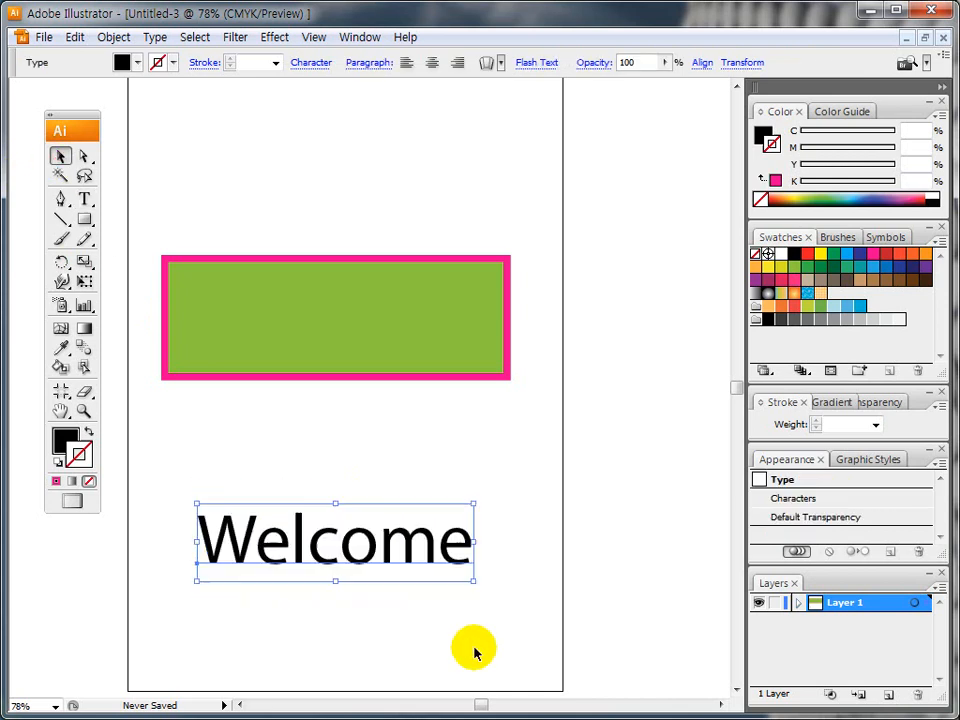
{"action": "left_click_drag", "start_coordinate": [360, 561], "coordinate": [369, 332]}
{"action": "left_click", "coordinate": [373, 459]}
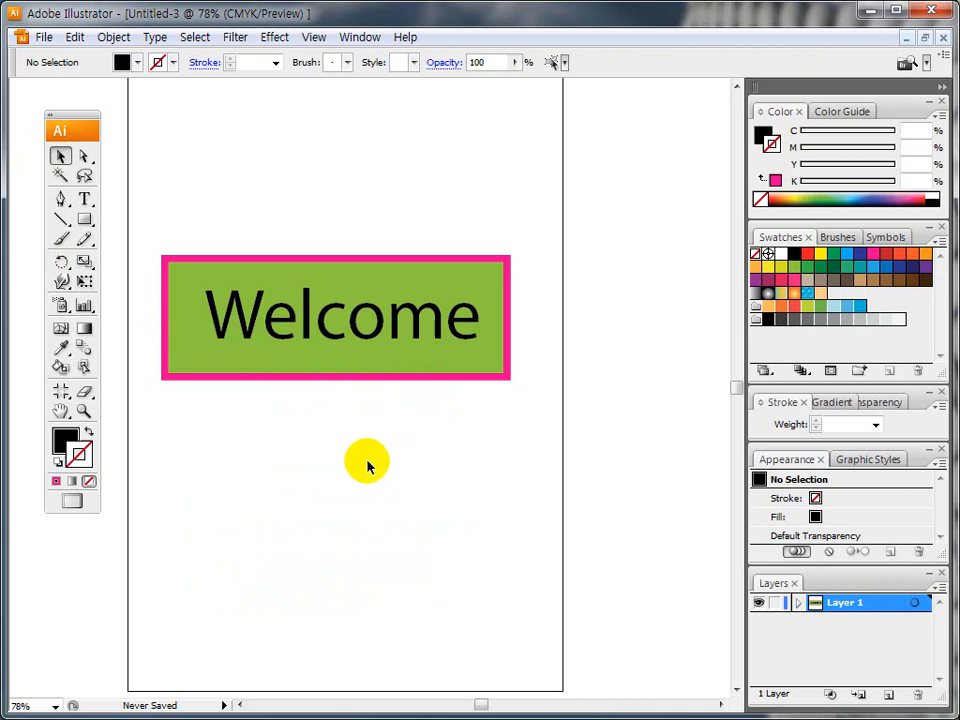
Step: Group the Welcome text with the rectangle and move the group slightly up the page
{"action": "left_click_drag", "start_coordinate": [141, 237], "coordinate": [551, 420]}
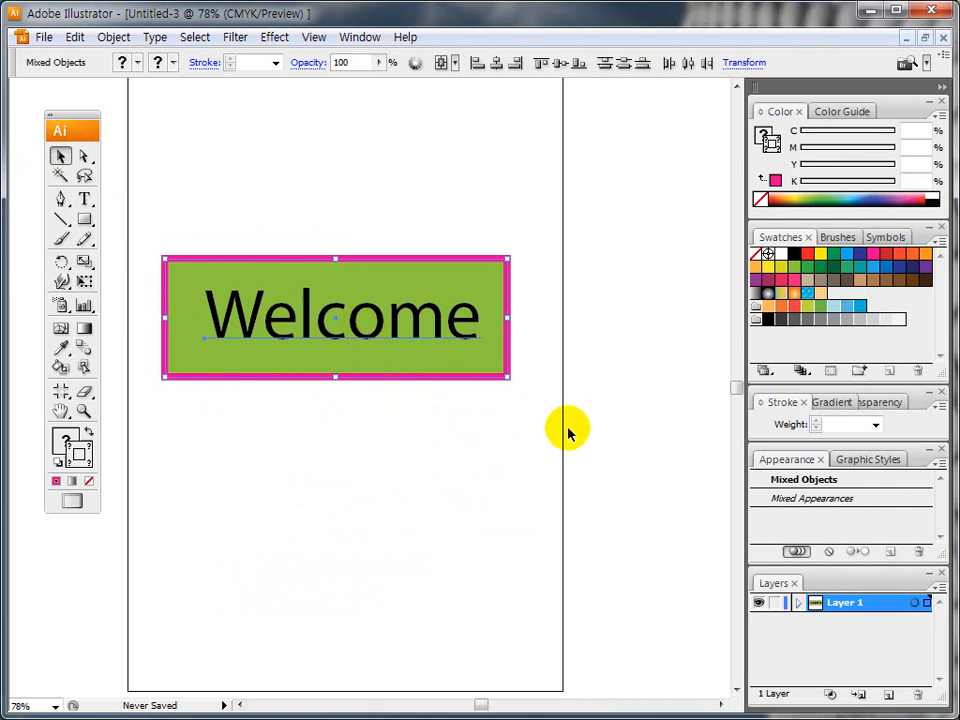
{"action": "right_click", "coordinate": [312, 327]}
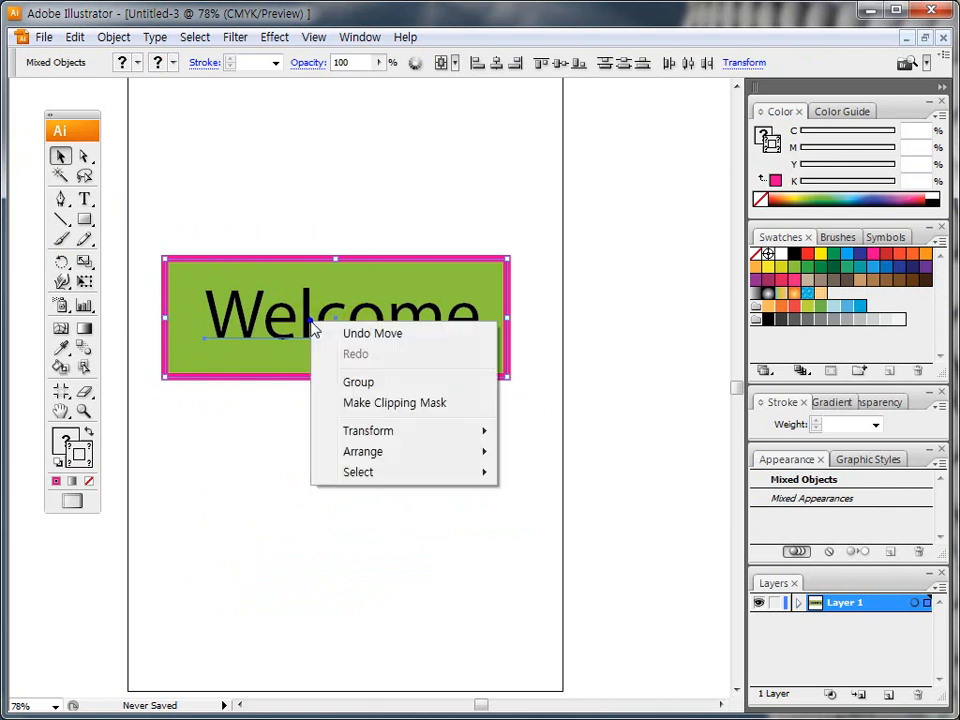
{"action": "left_click", "coordinate": [359, 384]}
{"action": "left_click", "coordinate": [350, 422]}
{"action": "left_click_drag", "start_coordinate": [317, 364], "coordinate": [313, 310]}
Step: Start an Envelope Distort warp on the group with live preview on, keeping the dialog clear of the artwork
{"action": "left_click", "coordinate": [113, 37]}
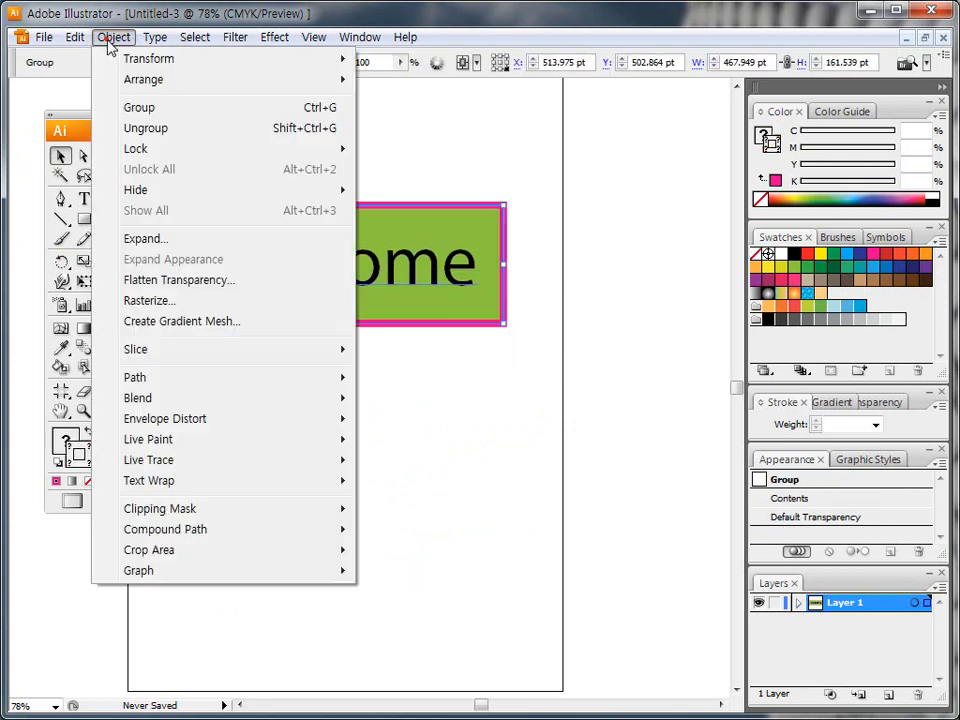
{"action": "mouse_move", "coordinate": [207, 427]}
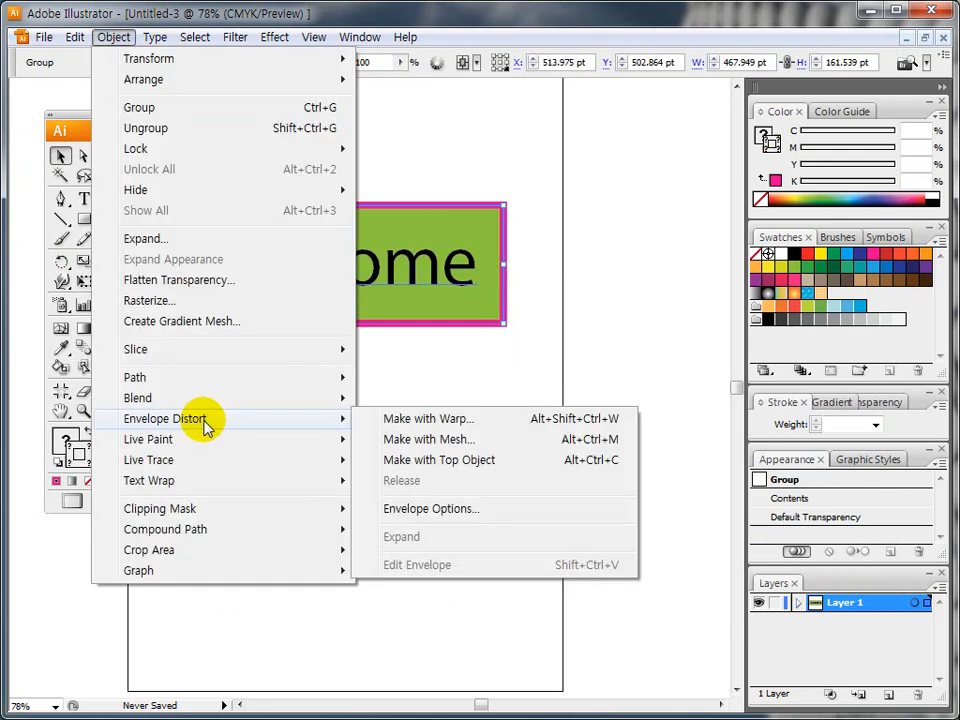
{"action": "left_click", "coordinate": [404, 420]}
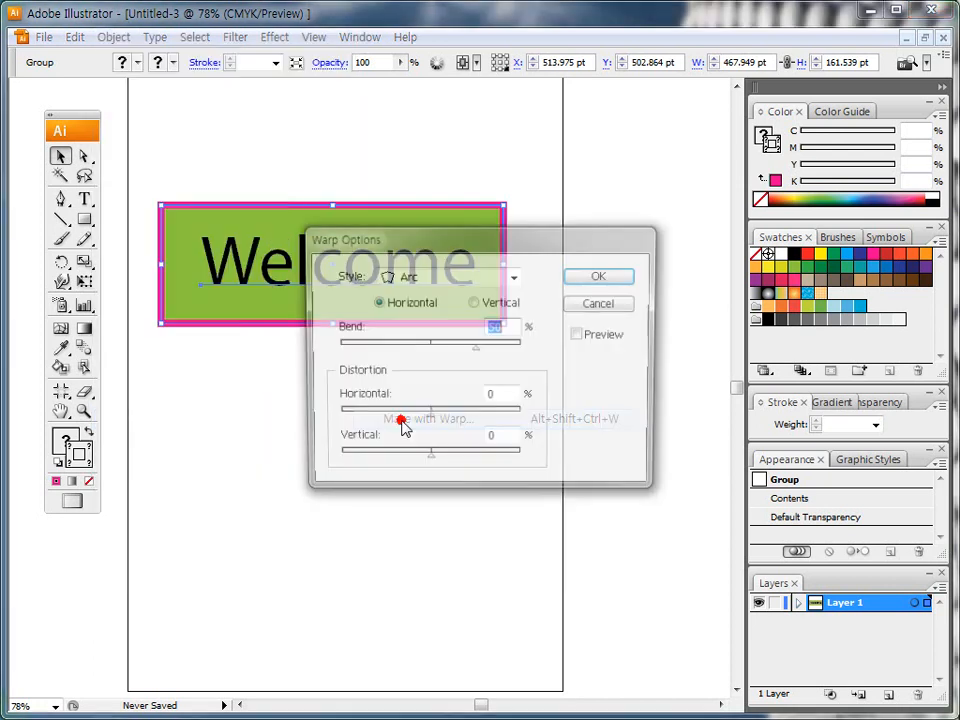
{"action": "left_click_drag", "start_coordinate": [422, 255], "coordinate": [514, 258]}
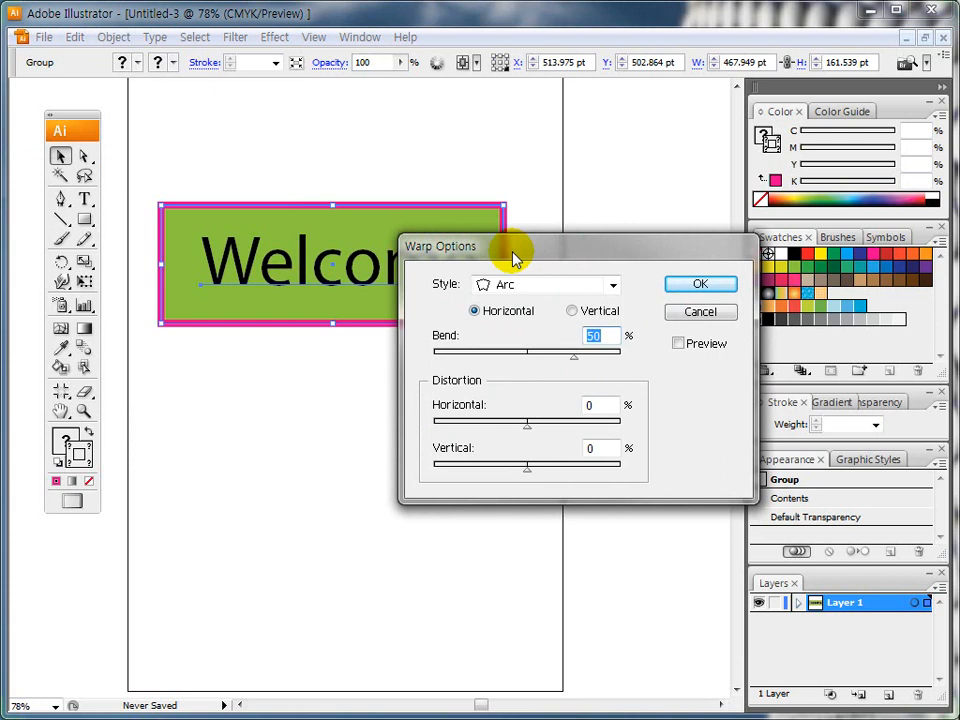
{"action": "left_click", "coordinate": [678, 345]}
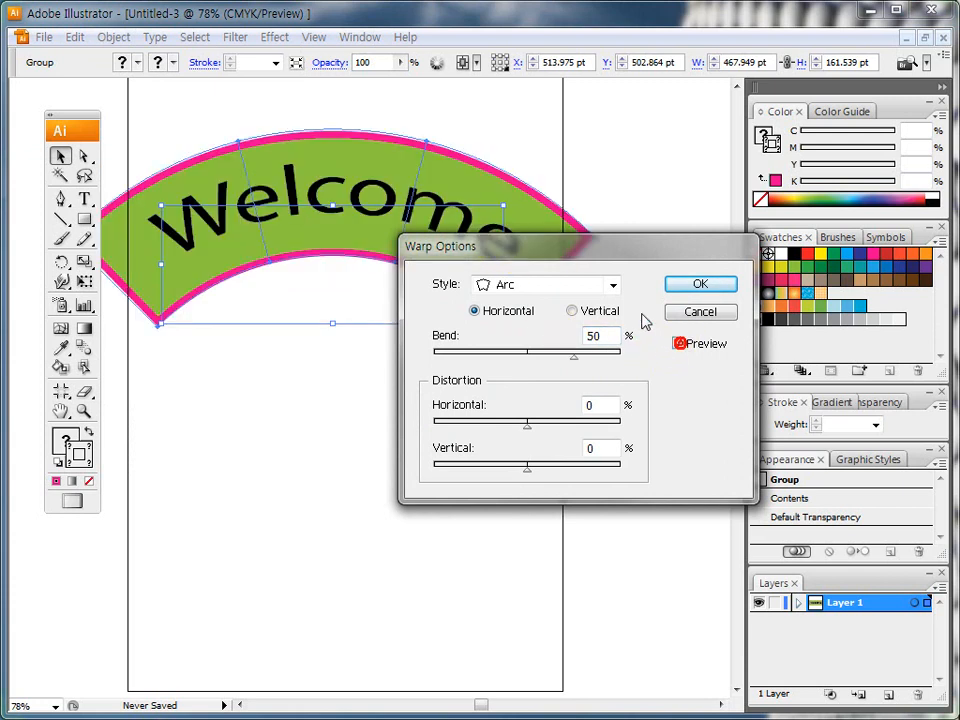
{"action": "left_click_drag", "start_coordinate": [556, 248], "coordinate": [583, 347]}
Step: Try the Arc Lower, Arc Upper, Arch, Bulge, Shell Lower and Shell Upper warp styles on the group
{"action": "left_click", "coordinate": [636, 383]}
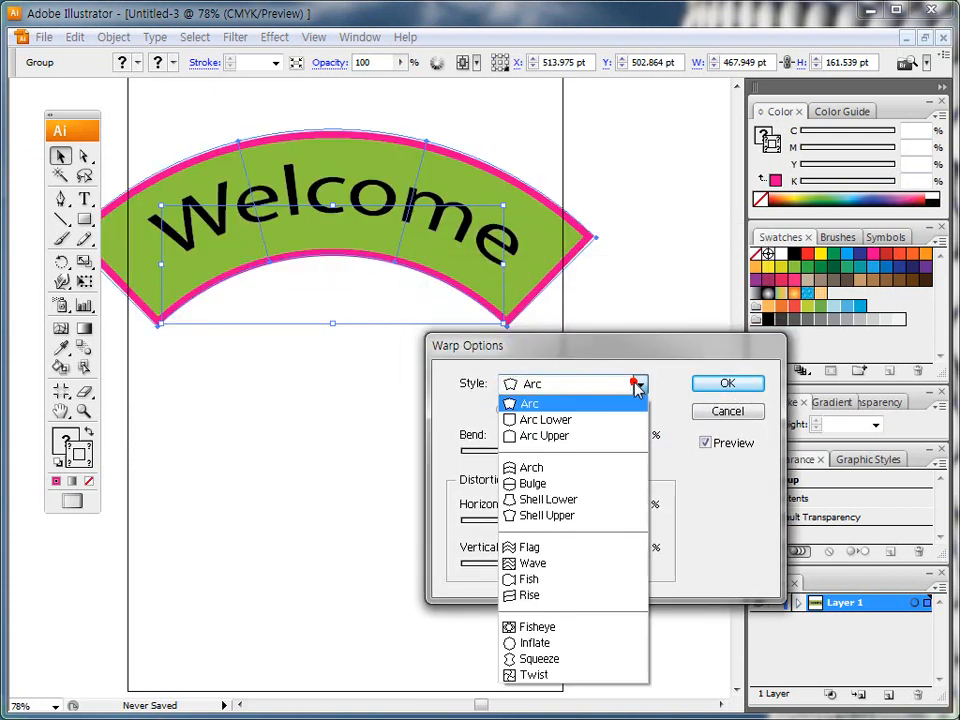
{"action": "left_click", "coordinate": [604, 420]}
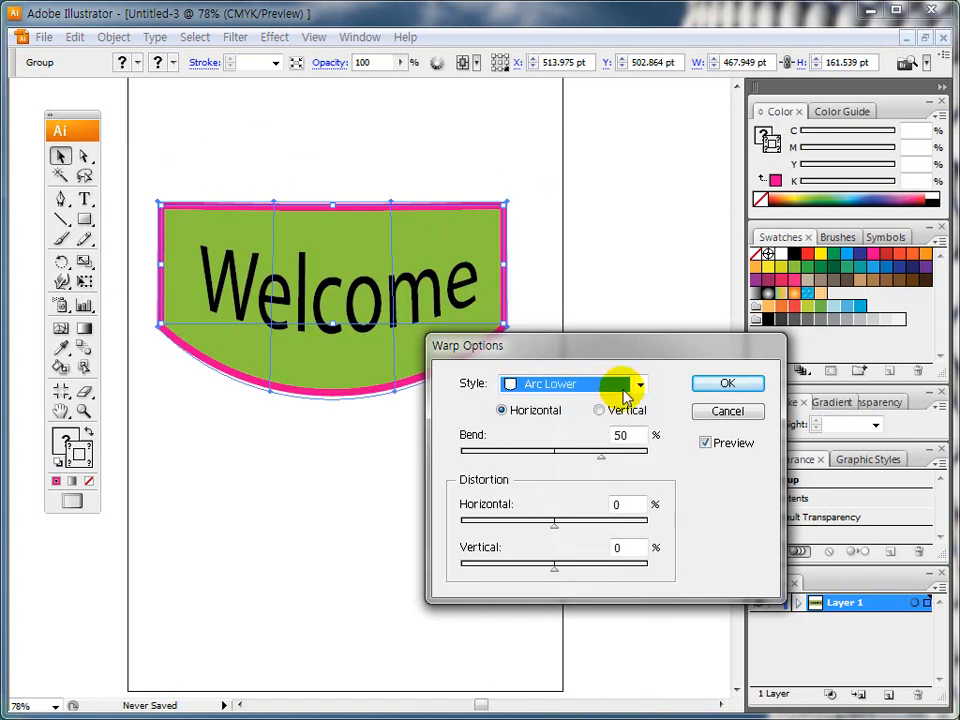
{"action": "left_click", "coordinate": [632, 384]}
{"action": "left_click", "coordinate": [591, 437]}
{"action": "left_click", "coordinate": [636, 387]}
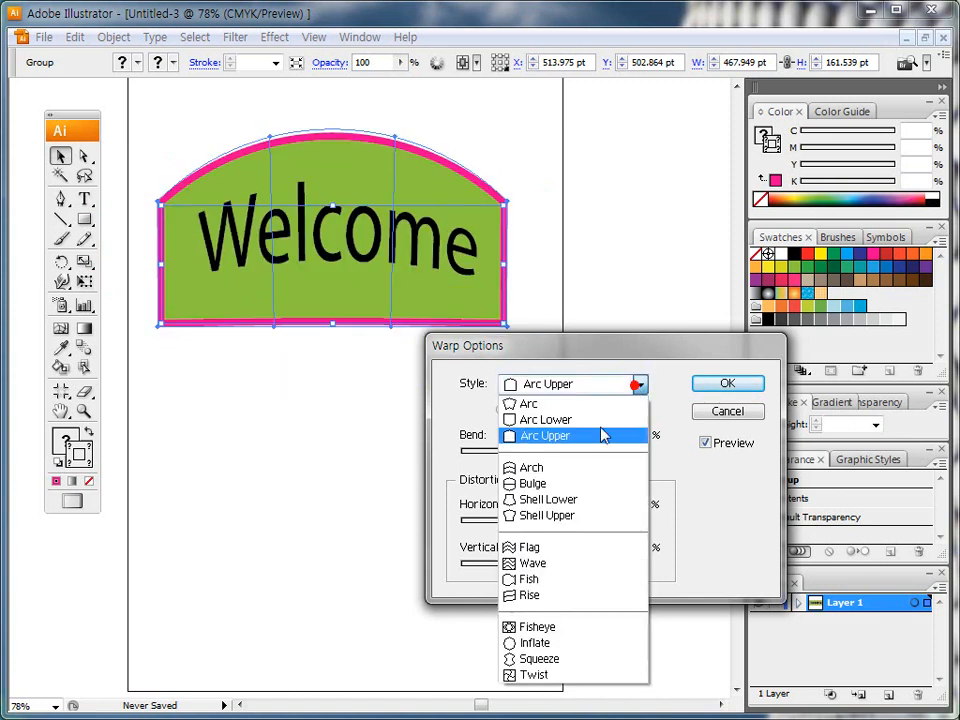
{"action": "left_click", "coordinate": [568, 468]}
{"action": "left_click", "coordinate": [639, 384]}
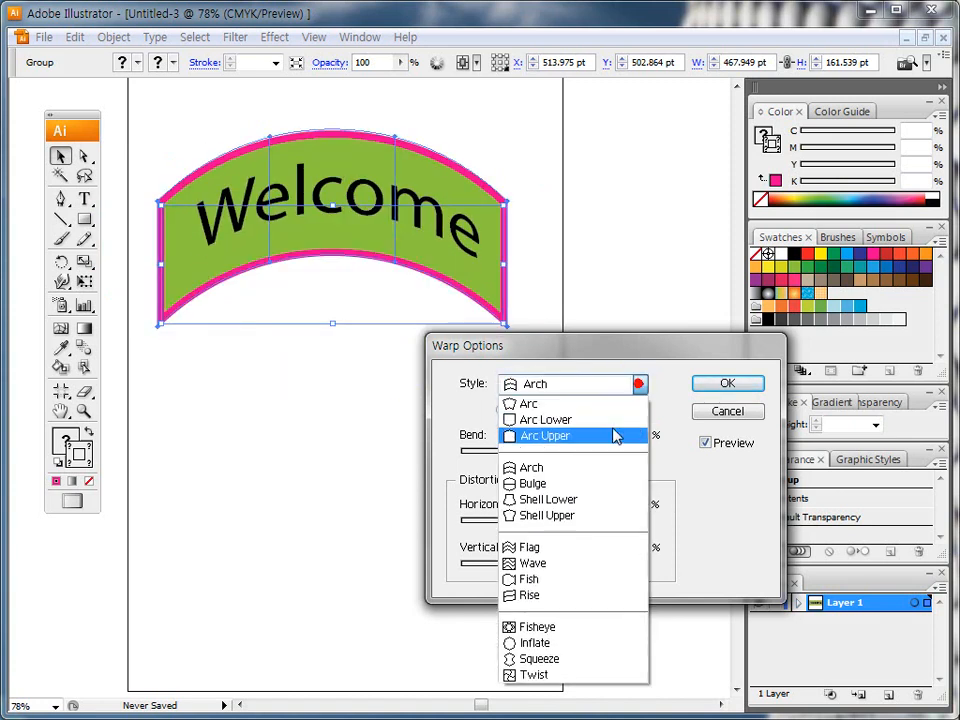
{"action": "left_click", "coordinate": [569, 484]}
{"action": "left_click", "coordinate": [638, 385]}
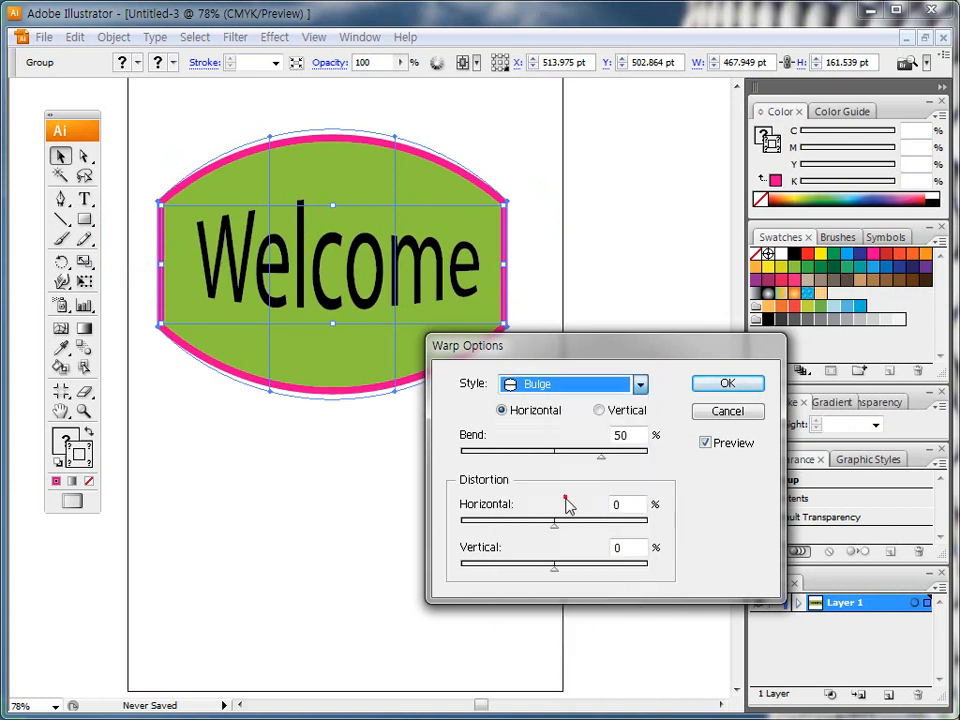
{"action": "left_click", "coordinate": [566, 498]}
{"action": "left_click", "coordinate": [638, 385]}
{"action": "left_click", "coordinate": [570, 515]}
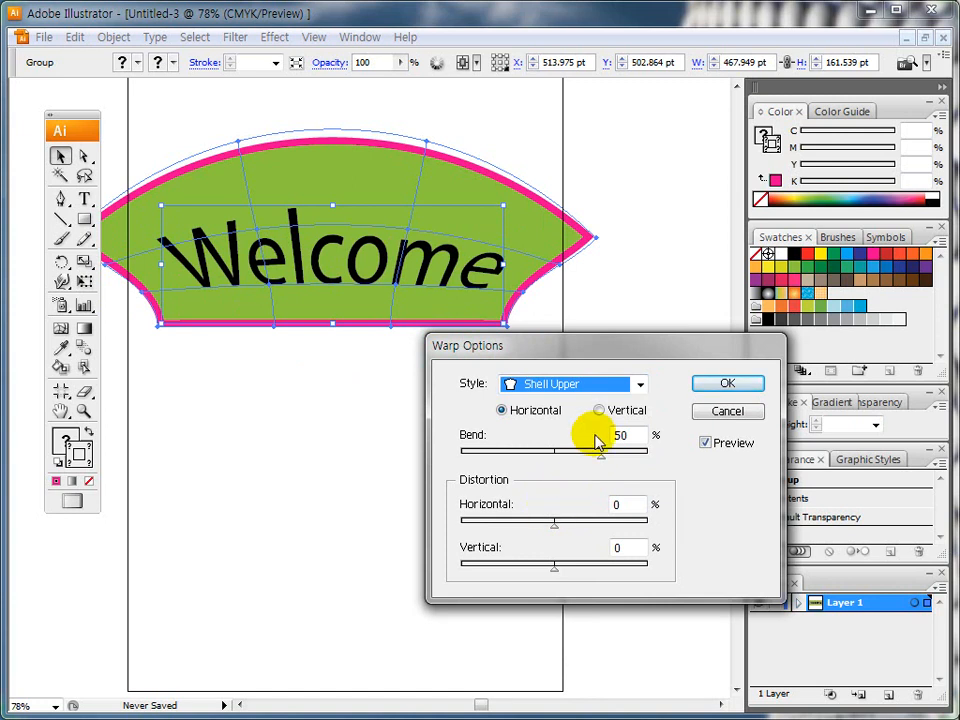
Step: Try the Wave, Rise and Fisheye warp styles on the group
{"action": "left_click", "coordinate": [634, 390]}
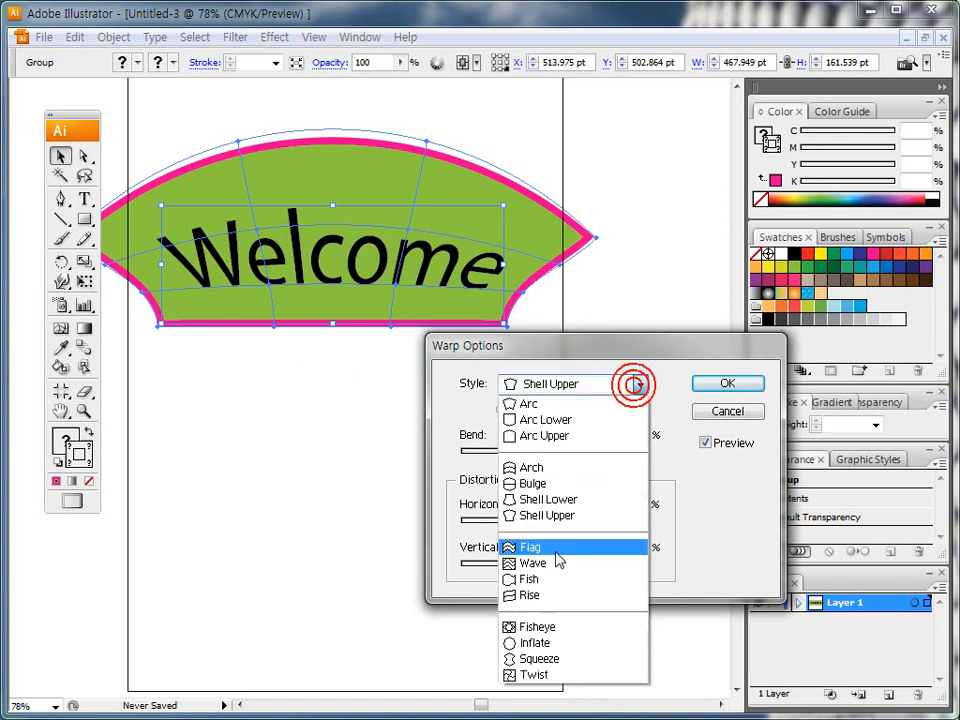
{"action": "left_click", "coordinate": [540, 563]}
{"action": "left_click", "coordinate": [636, 388]}
{"action": "left_click", "coordinate": [546, 595]}
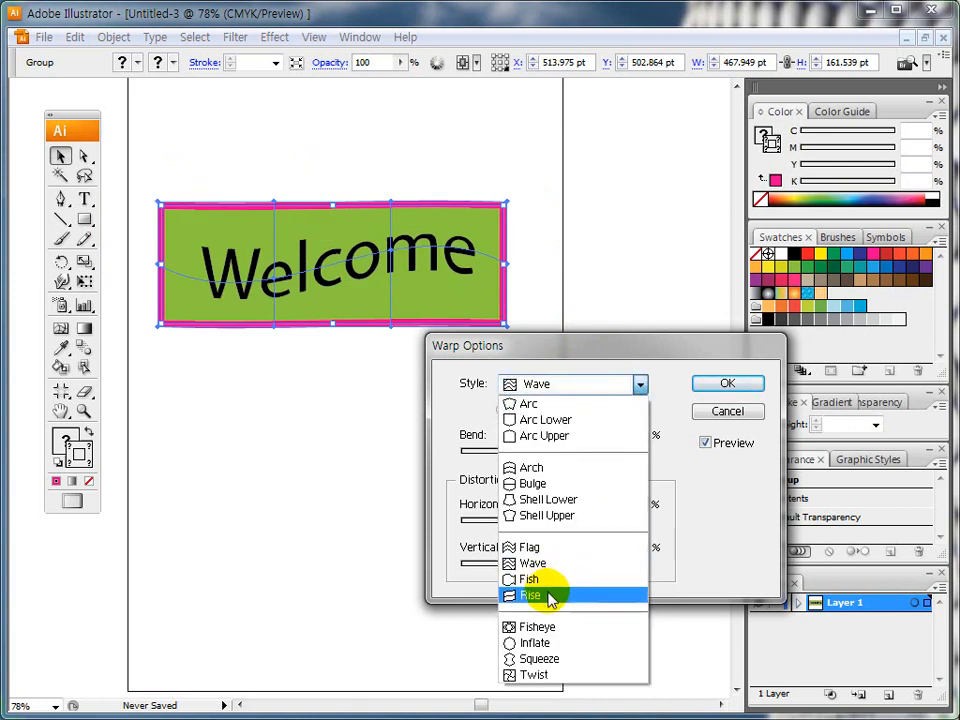
{"action": "left_click", "coordinate": [638, 388]}
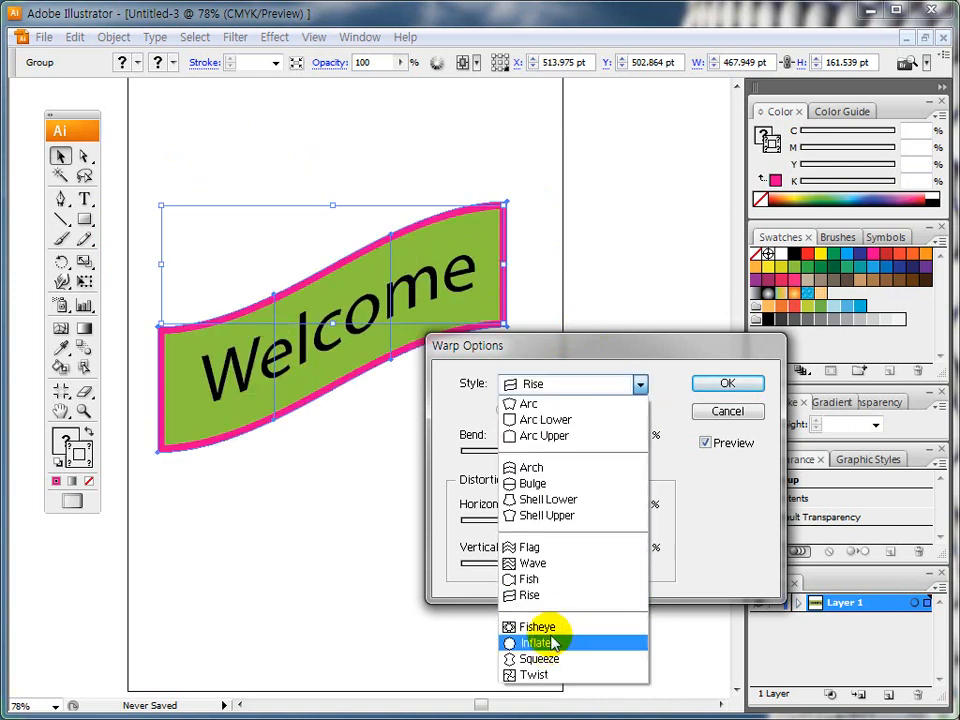
{"action": "left_click", "coordinate": [515, 626]}
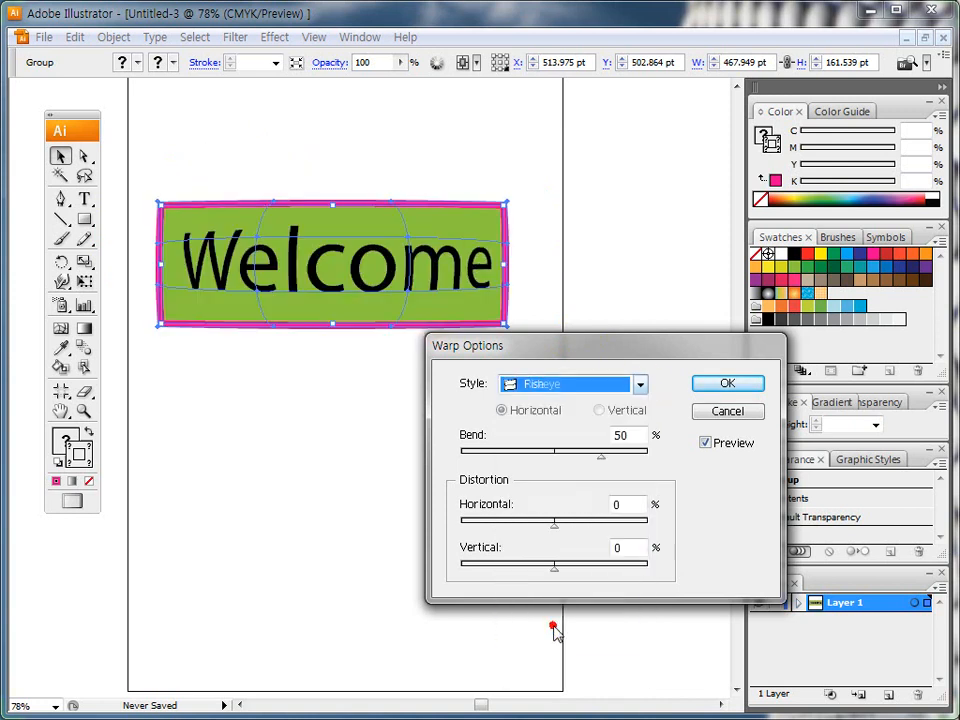
Step: Apply a horizontal Arc warp with a 24% bend to the Welcome group
{"action": "left_click", "coordinate": [625, 390]}
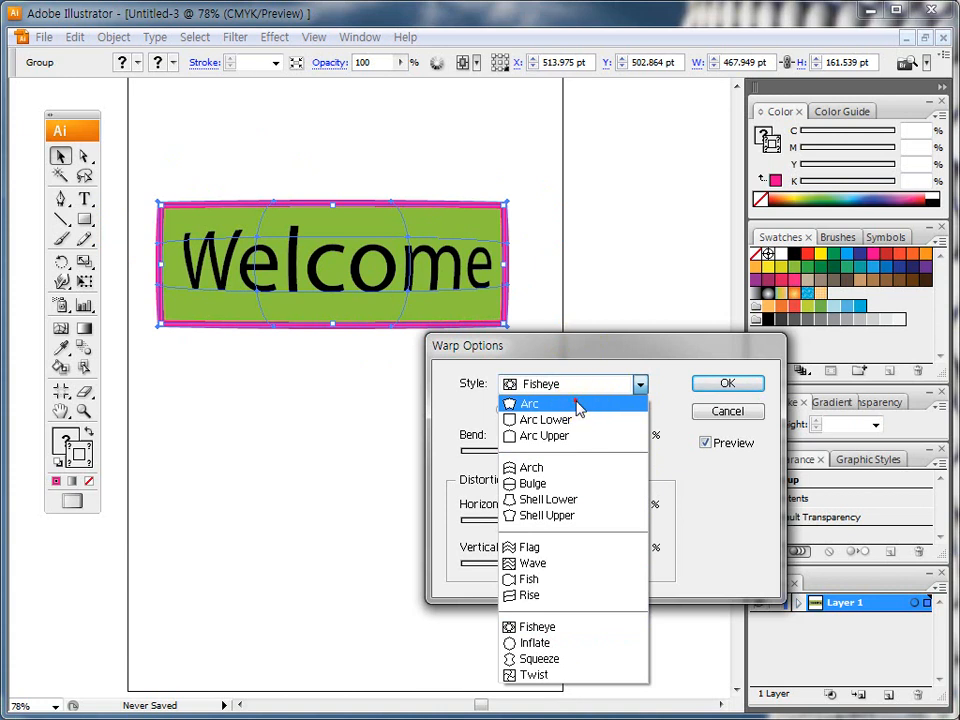
{"action": "left_click", "coordinate": [580, 404]}
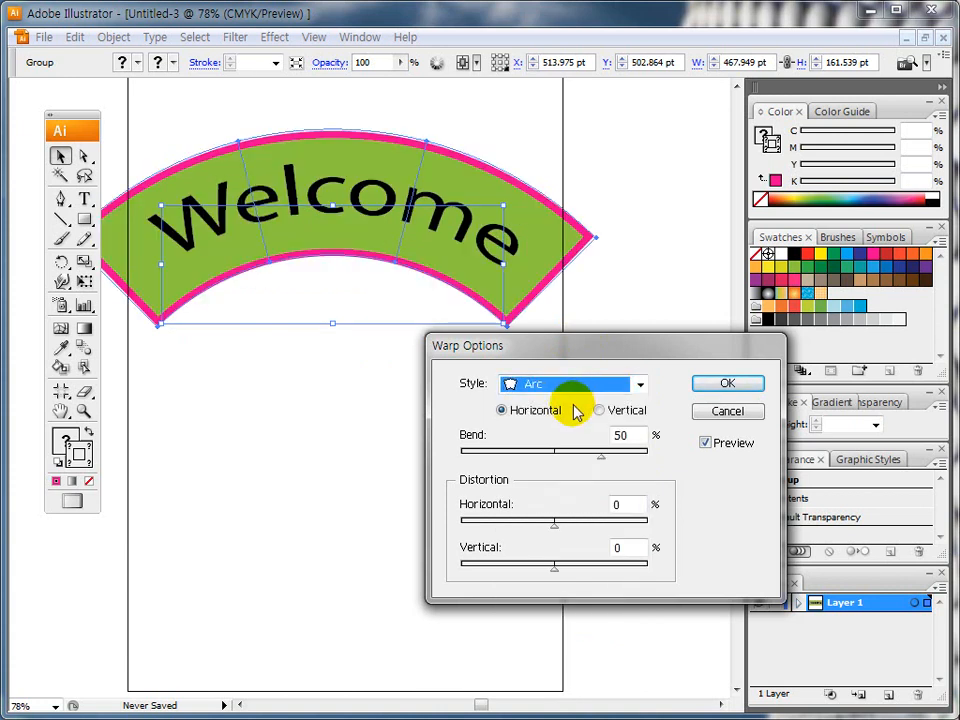
{"action": "left_click_drag", "start_coordinate": [604, 458], "coordinate": [578, 468]}
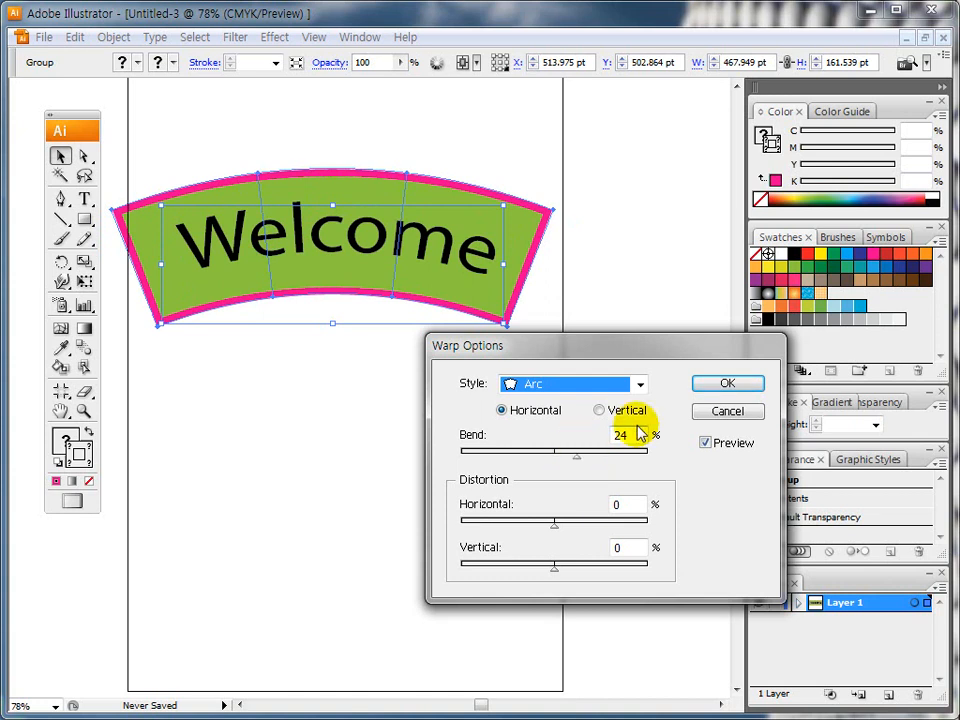
{"action": "left_click", "coordinate": [725, 386]}
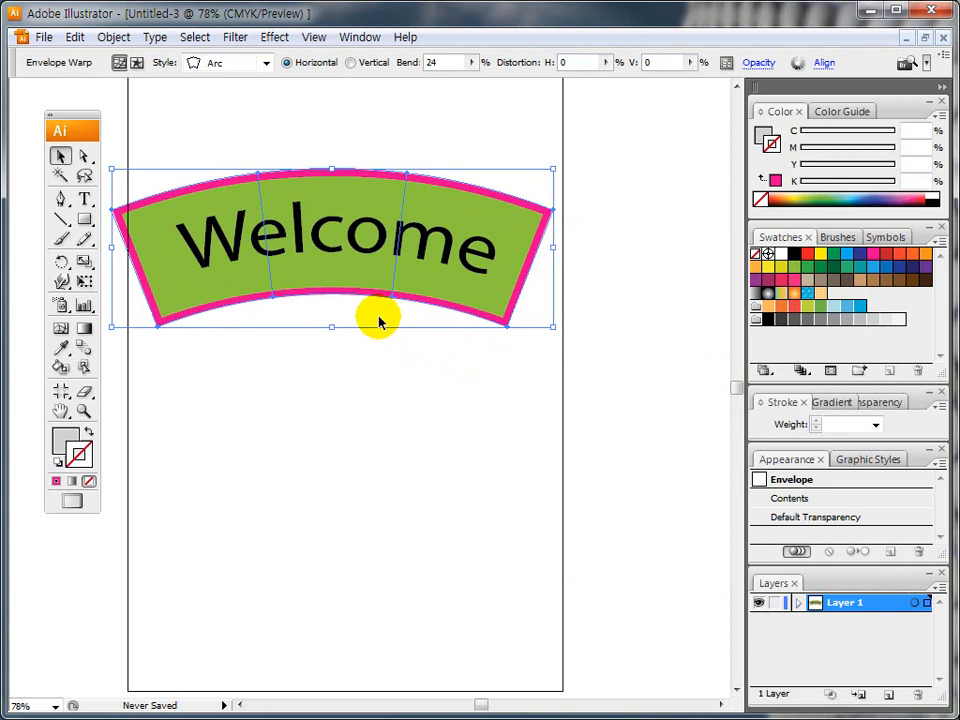
Step: Reshape the warped banner by moving the two inner mesh points on both its upper and lower edges slightly upward
{"action": "left_click", "coordinate": [85, 157]}
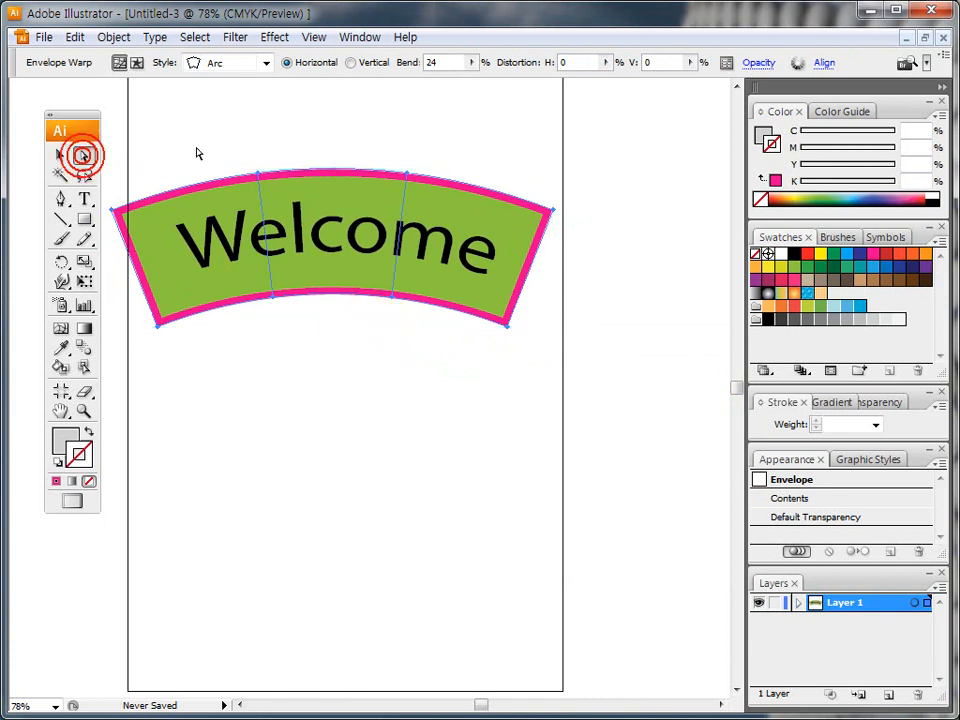
{"action": "left_click", "coordinate": [269, 148]}
{"action": "left_click_drag", "start_coordinate": [257, 176], "coordinate": [279, 155]}
{"action": "left_click_drag", "start_coordinate": [407, 175], "coordinate": [414, 149]}
{"action": "left_click_drag", "start_coordinate": [392, 296], "coordinate": [392, 281]}
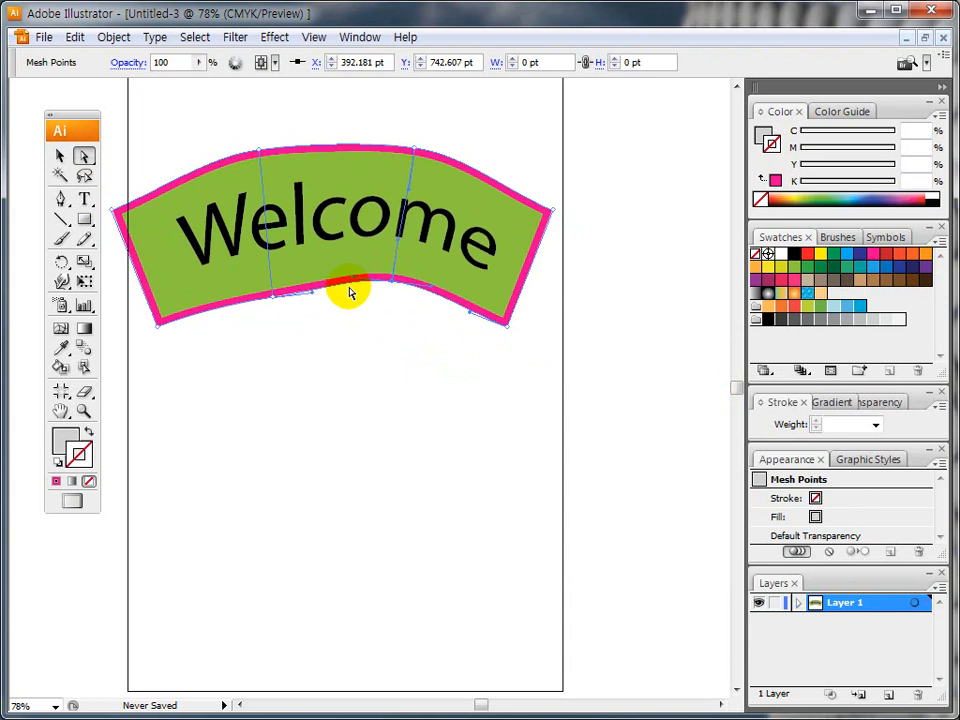
{"action": "left_click_drag", "start_coordinate": [275, 301], "coordinate": [273, 284]}
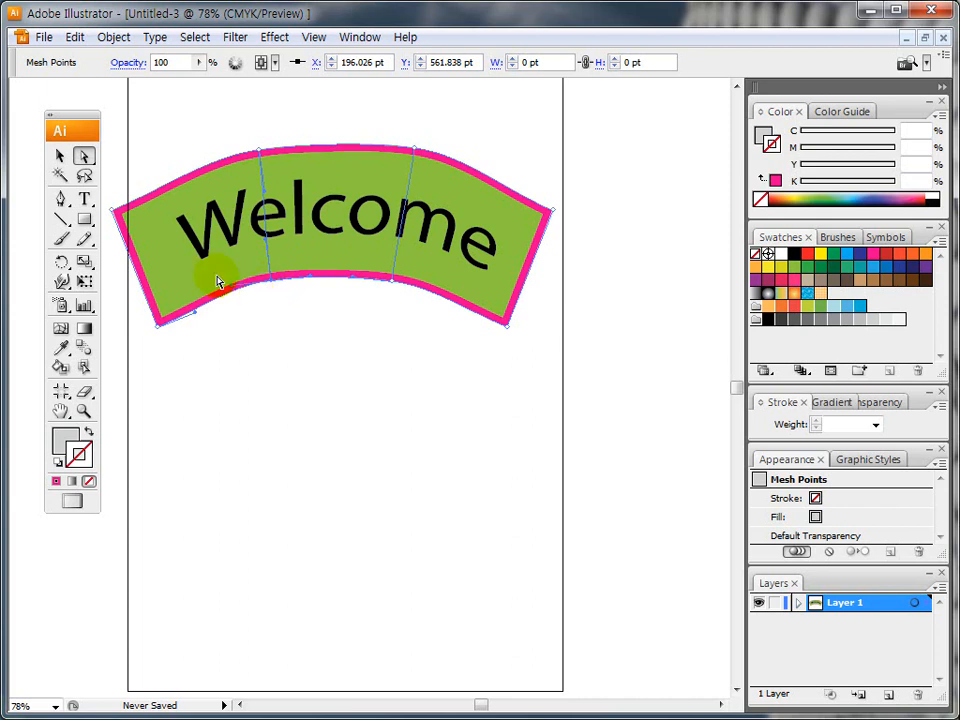
Step: Select the warped Welcome banner as a whole object and open its envelope contents for editing
{"action": "left_click", "coordinate": [60, 156]}
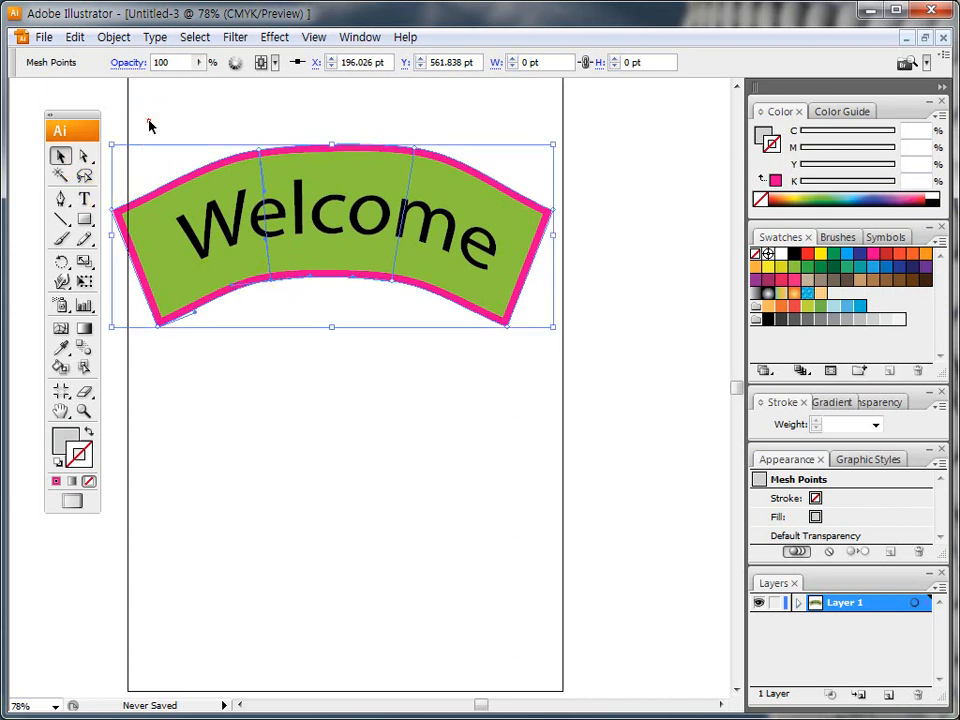
{"action": "left_click", "coordinate": [148, 122]}
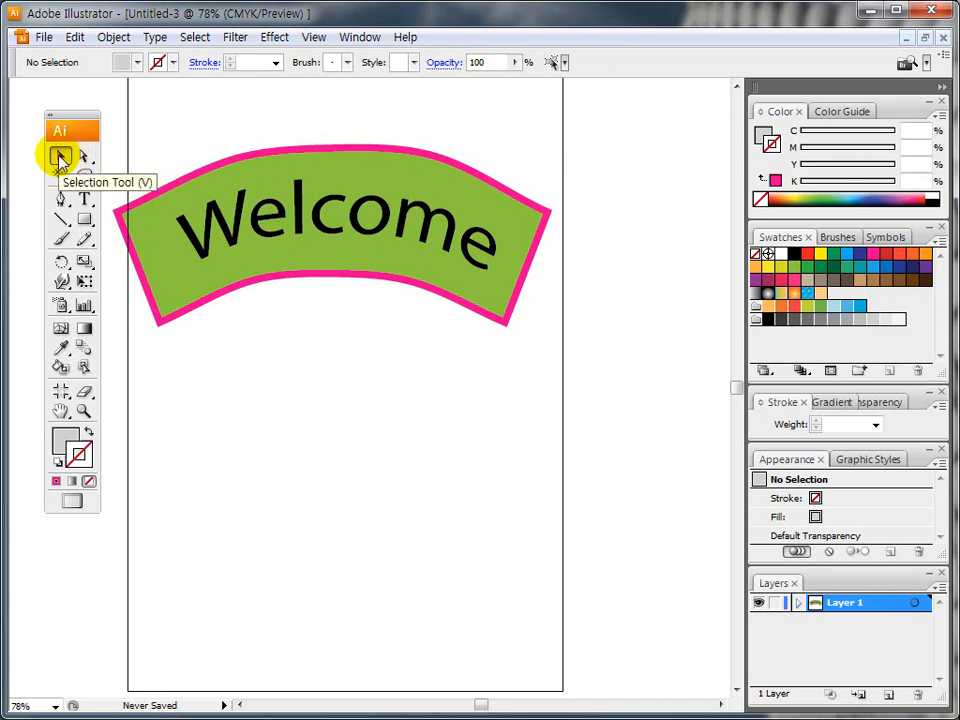
{"action": "left_click", "coordinate": [150, 214]}
{"action": "left_click", "coordinate": [113, 40]}
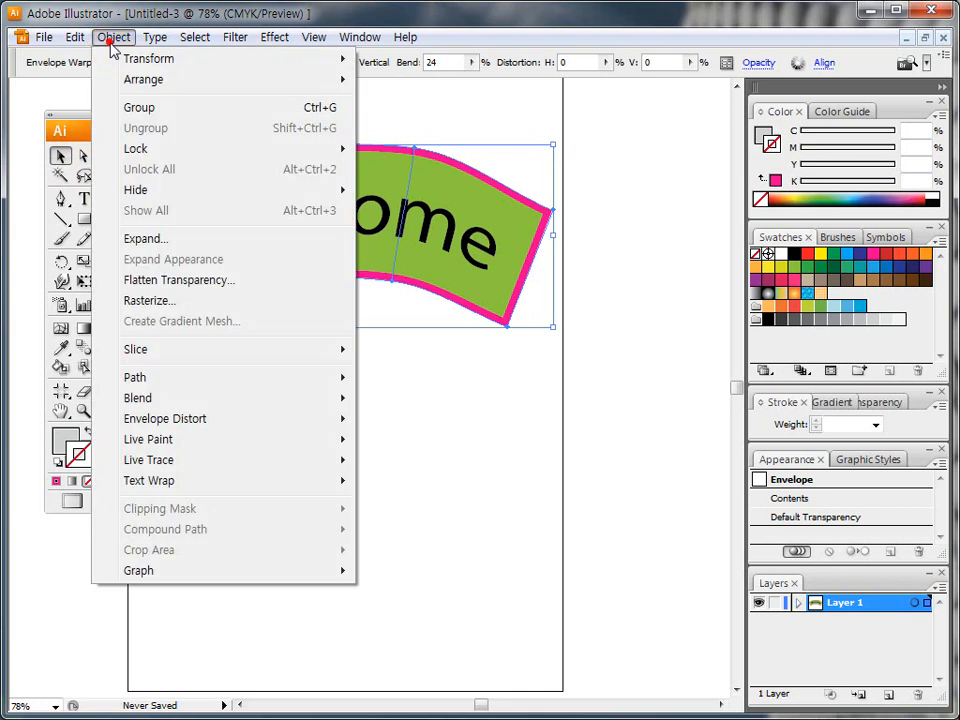
{"action": "left_click", "coordinate": [186, 428]}
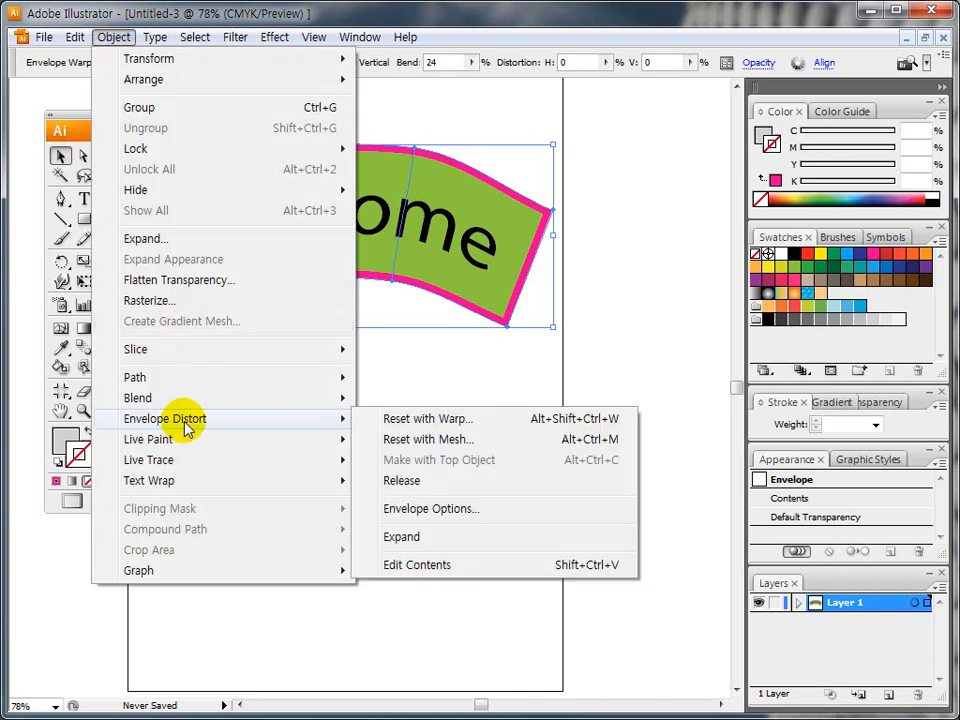
{"action": "left_click", "coordinate": [450, 567]}
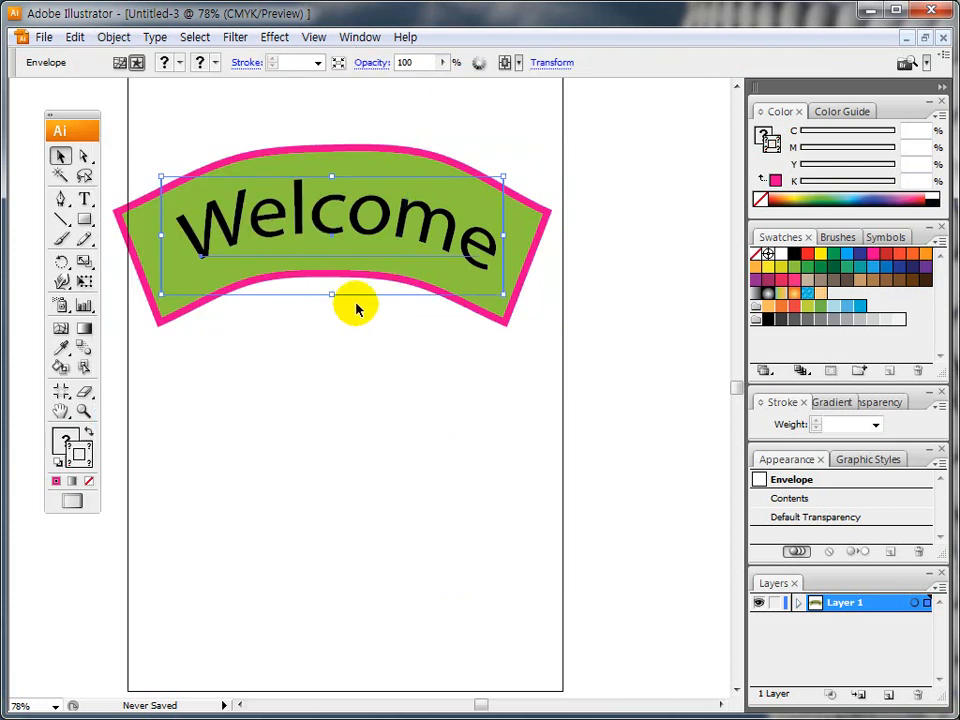
Step: Display the artwork in Outline view and replace the word Welcome inside the envelope with "Thanks!!"
{"action": "left_click", "coordinate": [312, 38]}
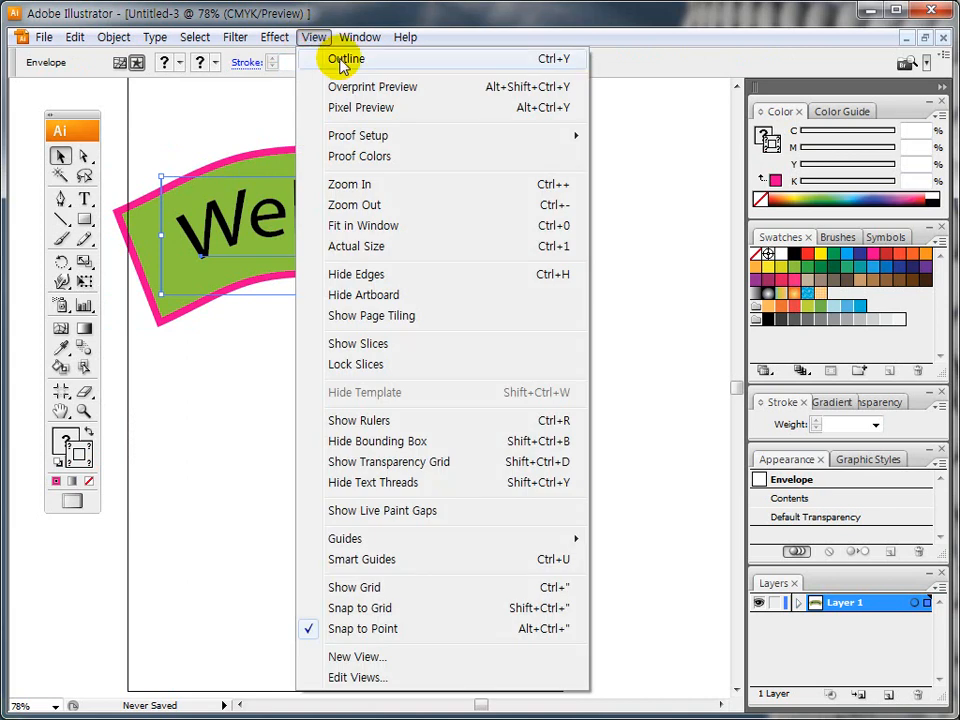
{"action": "left_click", "coordinate": [340, 63]}
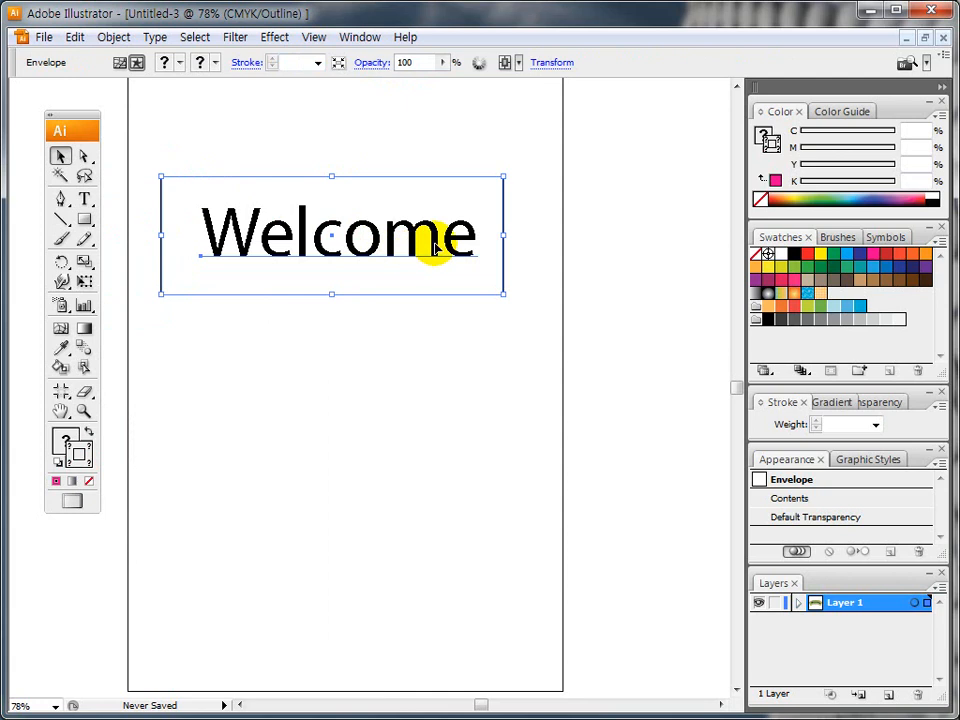
{"action": "left_click", "coordinate": [85, 200]}
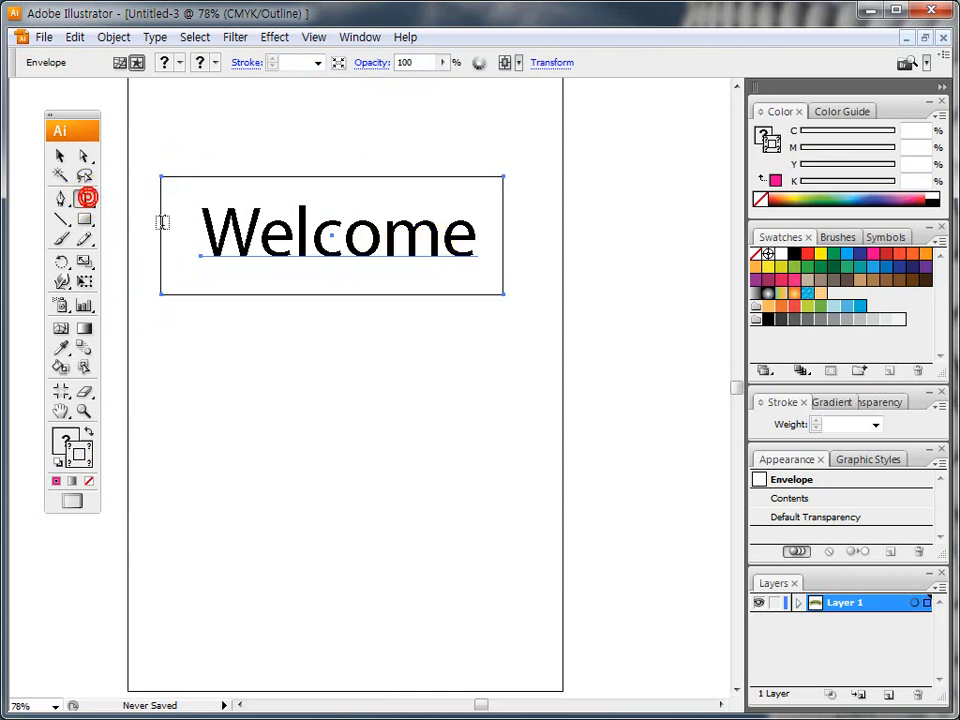
{"action": "left_click_drag", "start_coordinate": [204, 232], "coordinate": [480, 243]}
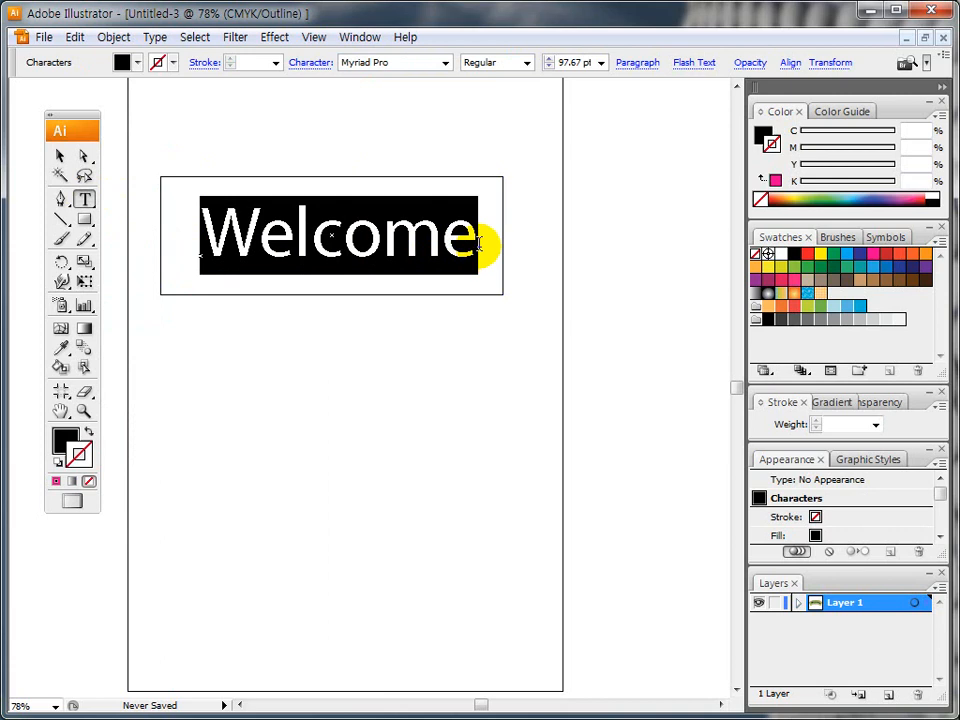
{"action": "type", "text": "]"}
{"action": "key", "text": "BackSpace"}
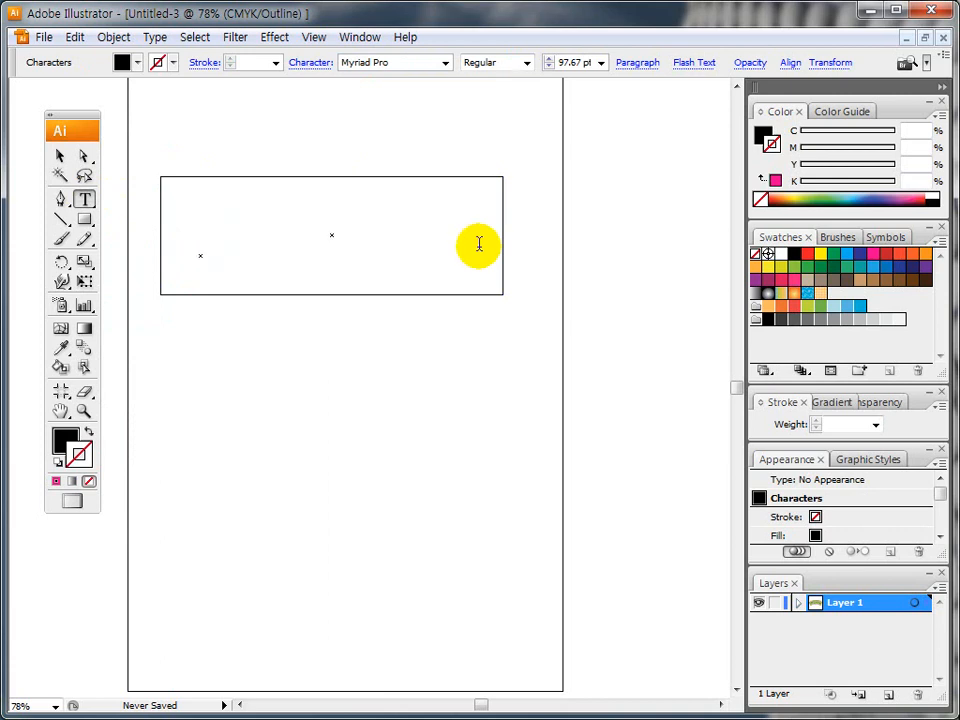
{"action": "type", "text": "Thanks"}
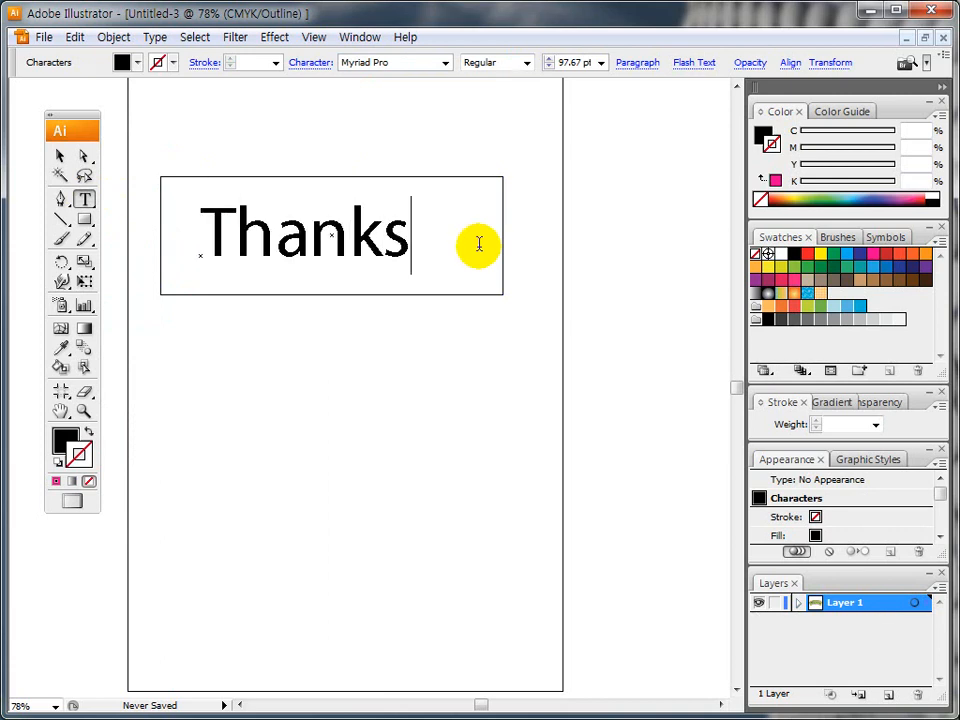
{"action": "type", "text": "!!"}
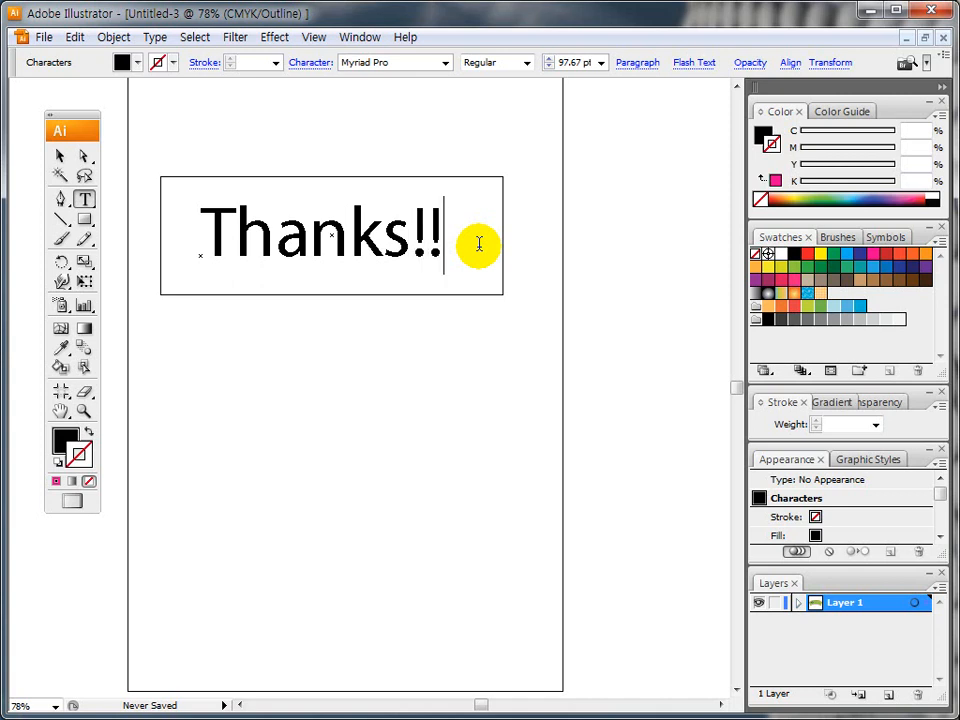
Step: Finish the text edit, return the artwork to Preview view and leave the banner deselected
{"action": "left_click", "coordinate": [60, 157]}
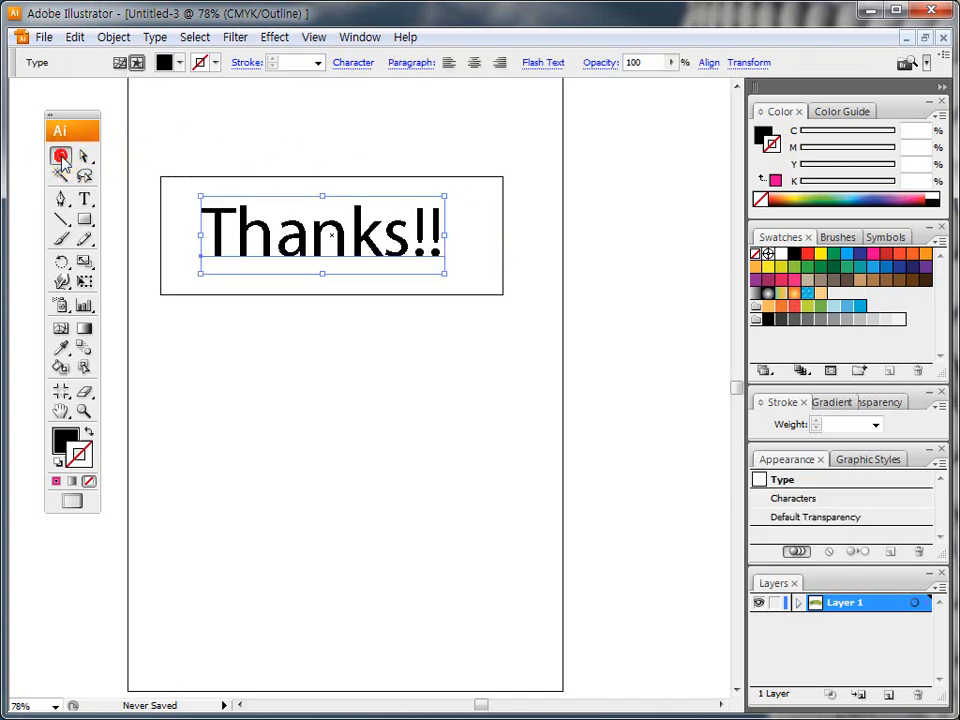
{"action": "left_click", "coordinate": [313, 37]}
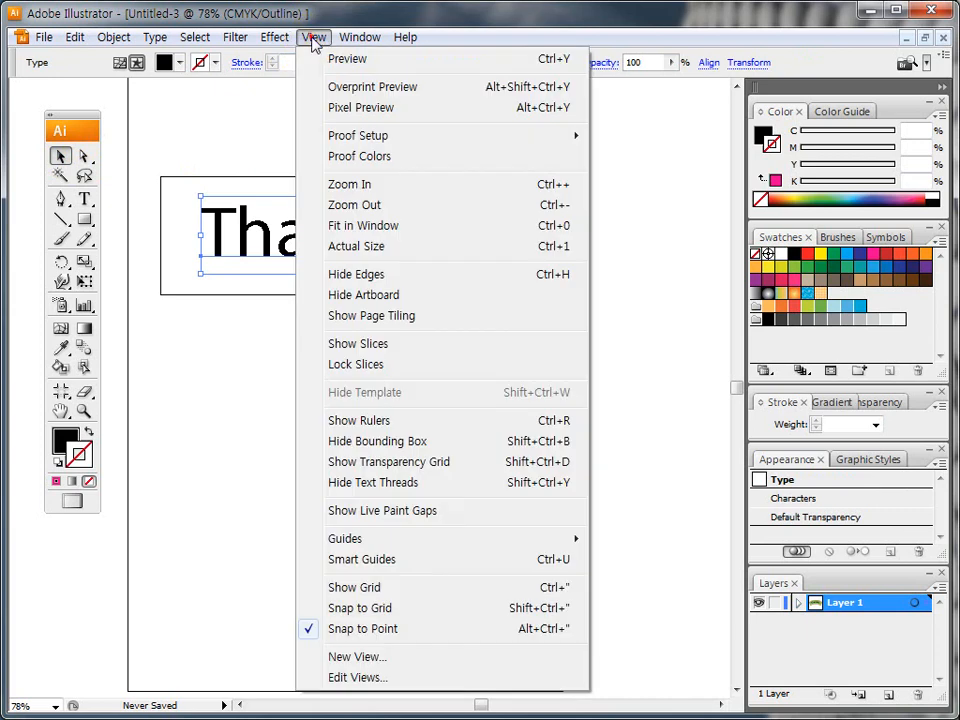
{"action": "left_click", "coordinate": [330, 58]}
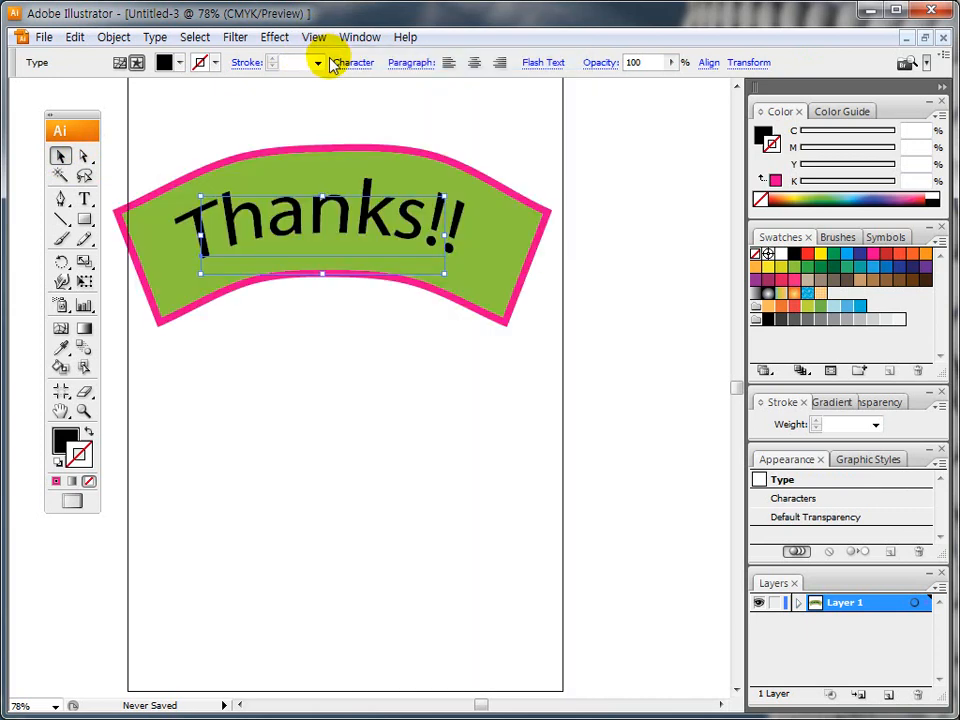
{"action": "left_click", "coordinate": [242, 469]}
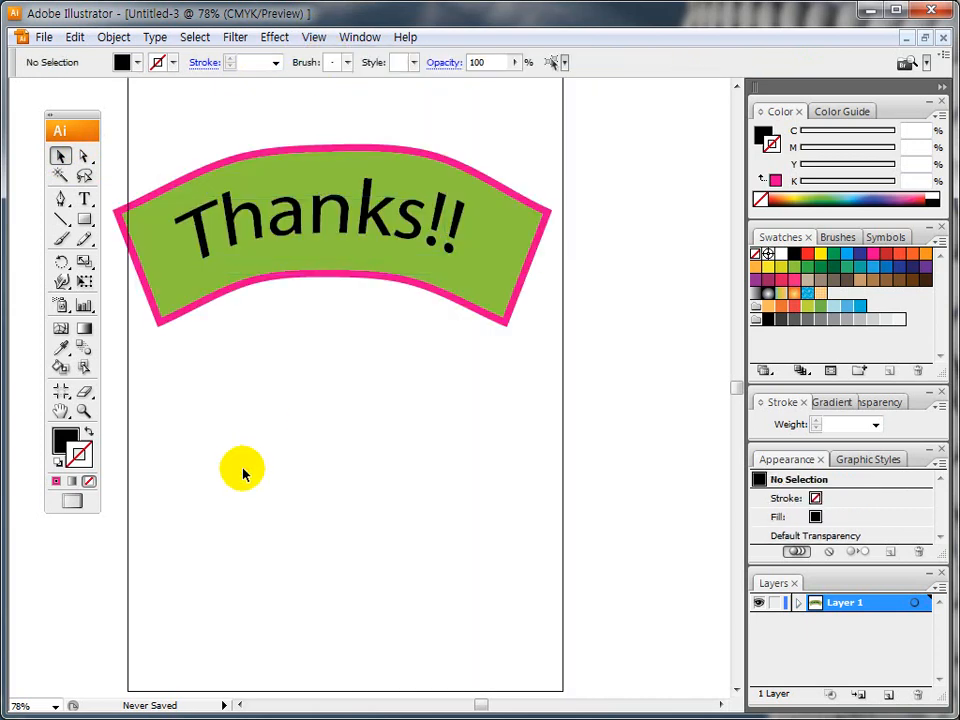
{"action": "left_click", "coordinate": [168, 321]}
{"action": "left_click", "coordinate": [200, 402]}
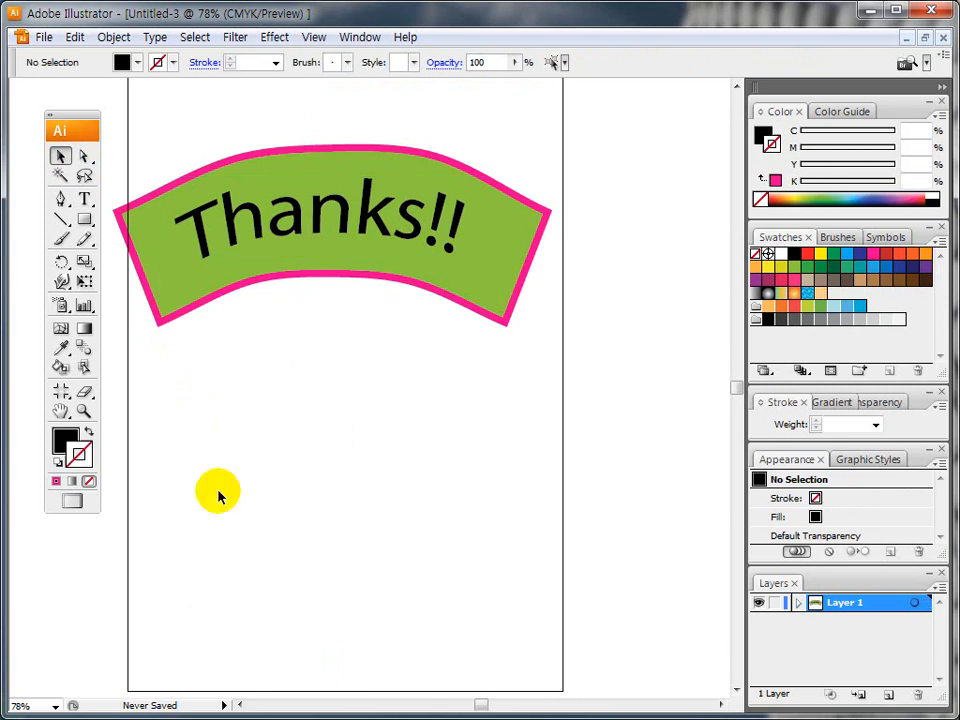